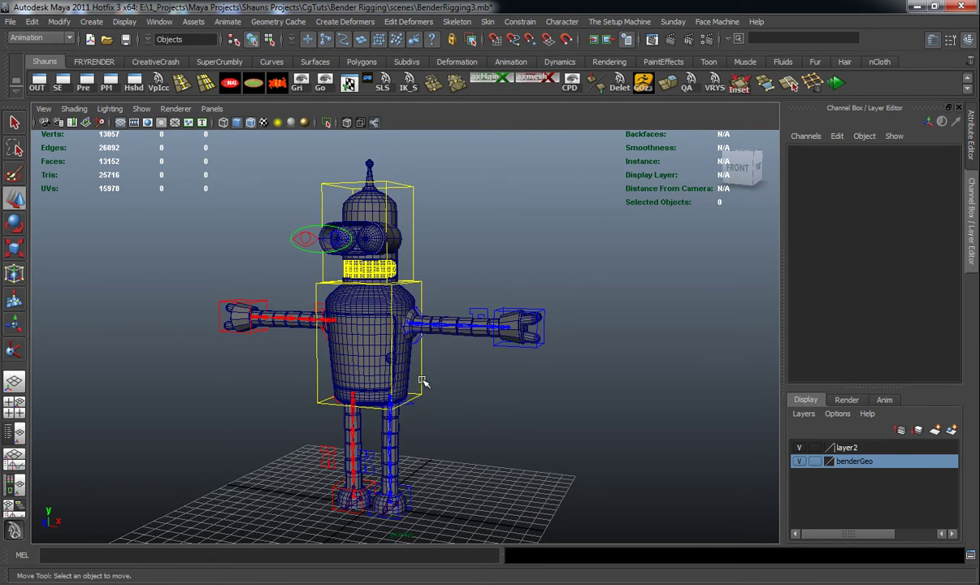
left_click(533, 408)
left_click_drag(533, 409, 536, 404, "alt")
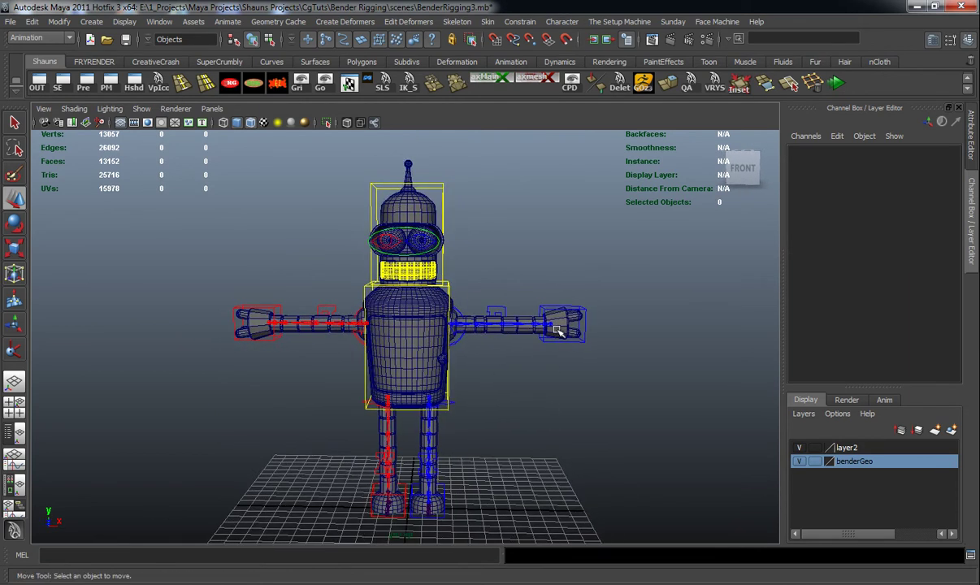
left_click_drag(487, 380, 463, 387, "alt")
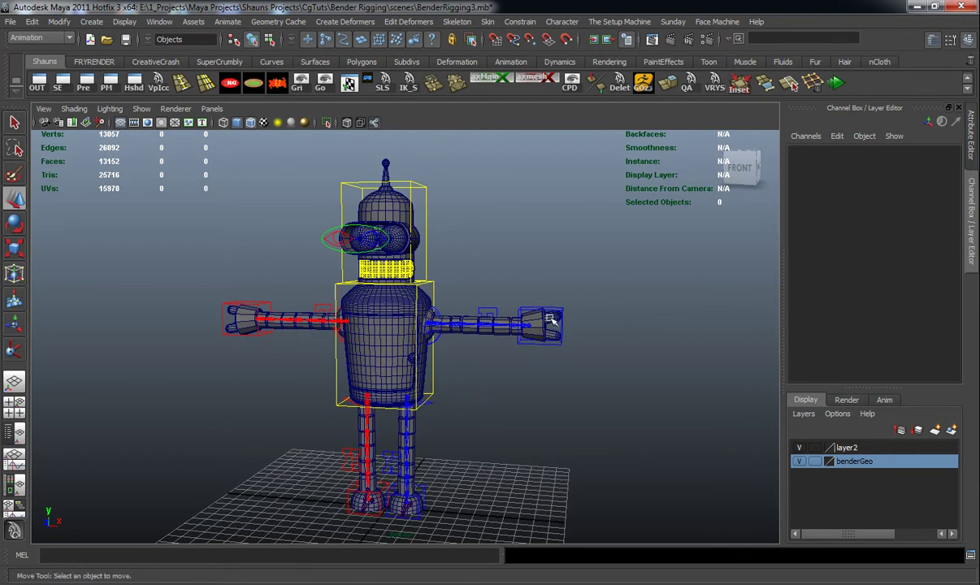
left_click_drag(565, 325, 526, 360, "alt")
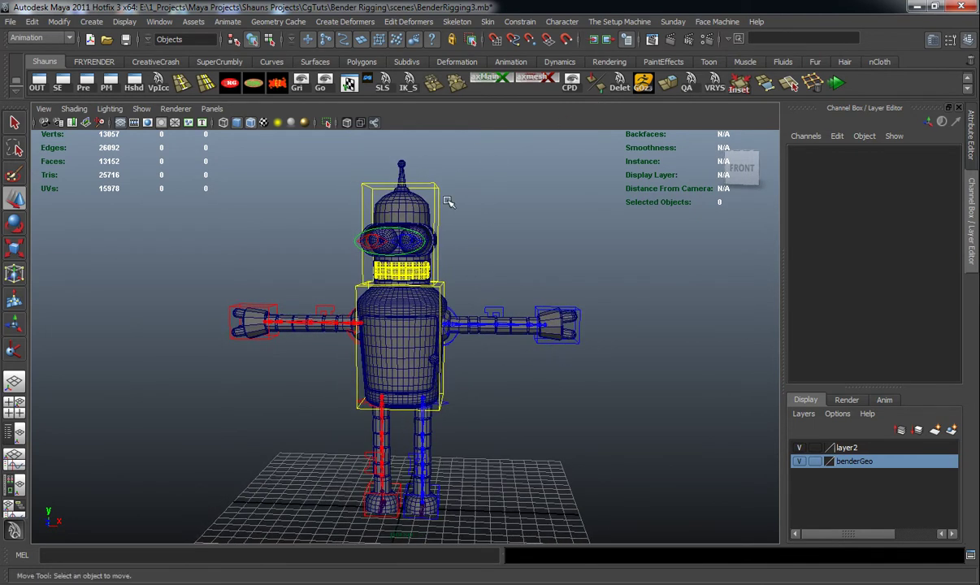
Step: With the Joint Tool in the front view, draw a two-joint chain from the base to the tip of the left hand's upper finger
left_click(509, 63)
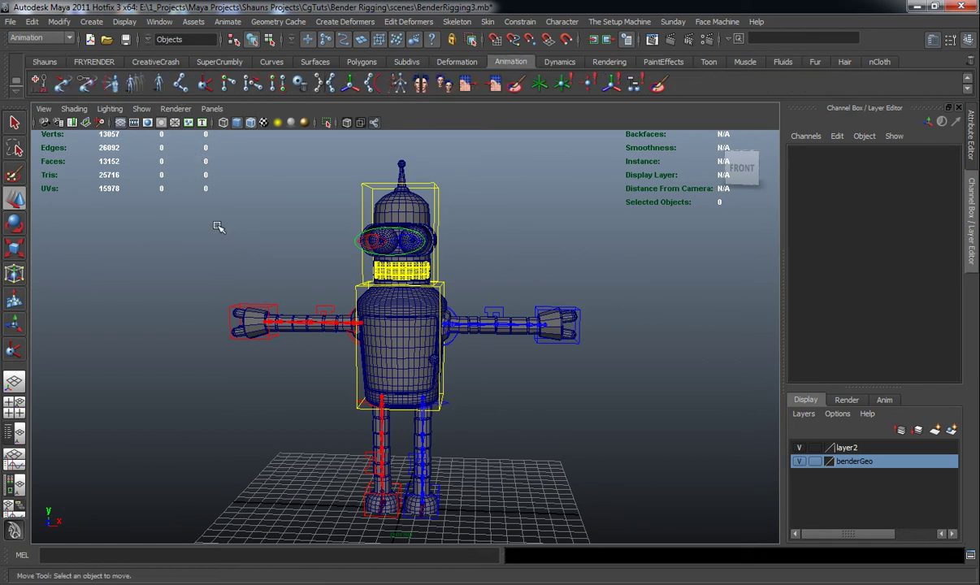
left_click(181, 83)
key("space")
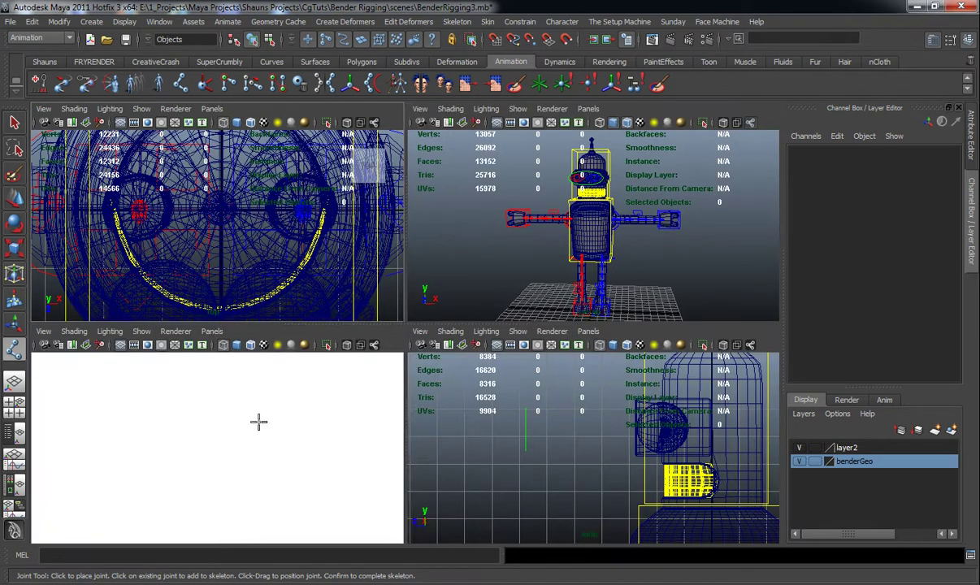
key("space")
scroll(425, 391, "down", 1)
middle_click_drag(425, 391, 302, 256, "alt")
left_click_drag(486, 359, 357, 355, "alt")
scroll(357, 354, "up", 8)
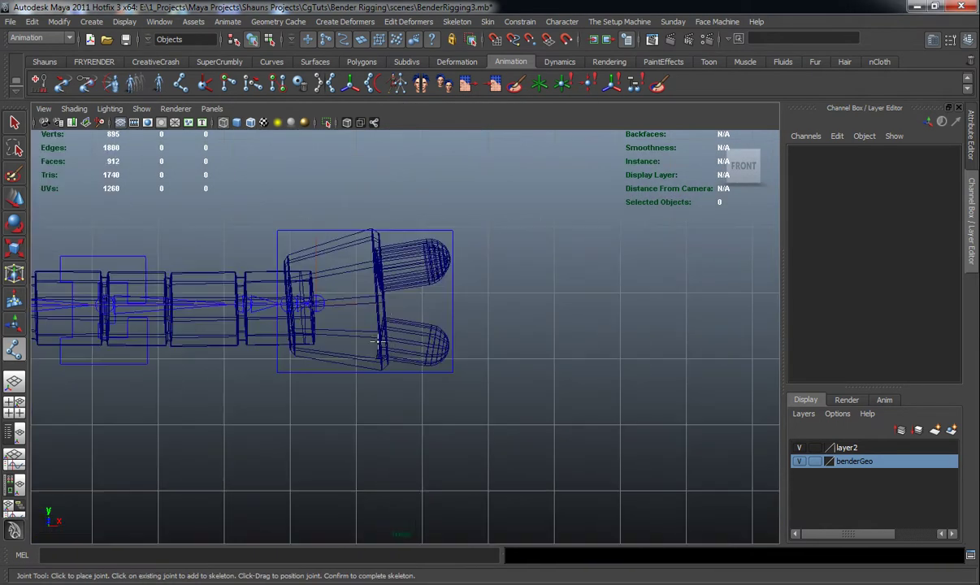
middle_click_drag(402, 302, 416, 379, "alt")
scroll(417, 379, "up", 2)
scroll(402, 337, "up", 3)
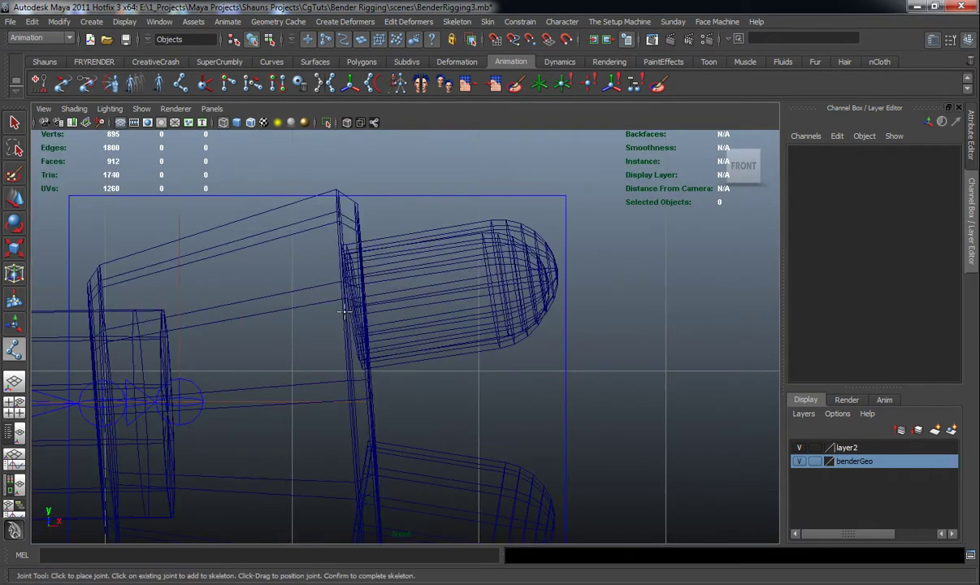
left_click(344, 312)
left_click(551, 261)
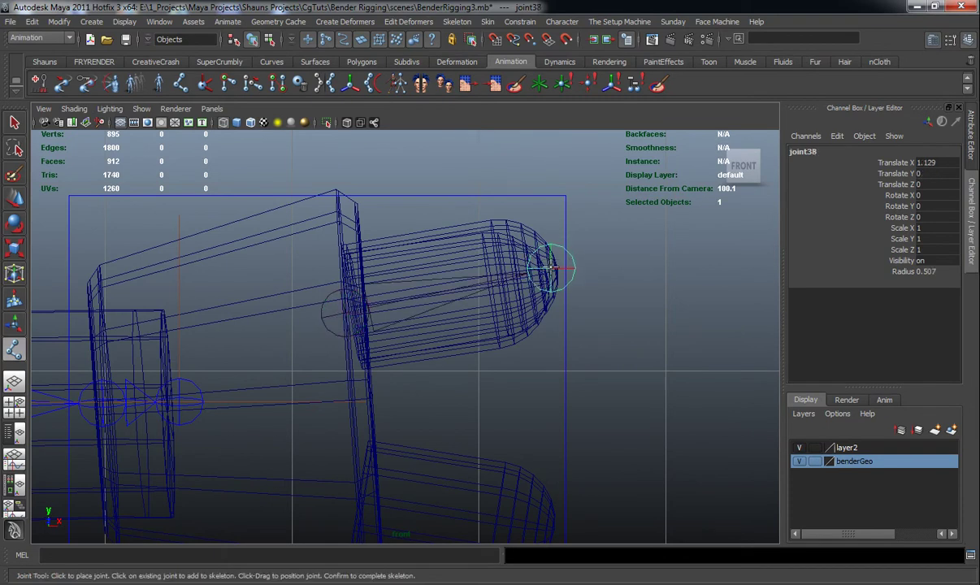
key("Return")
key("w")
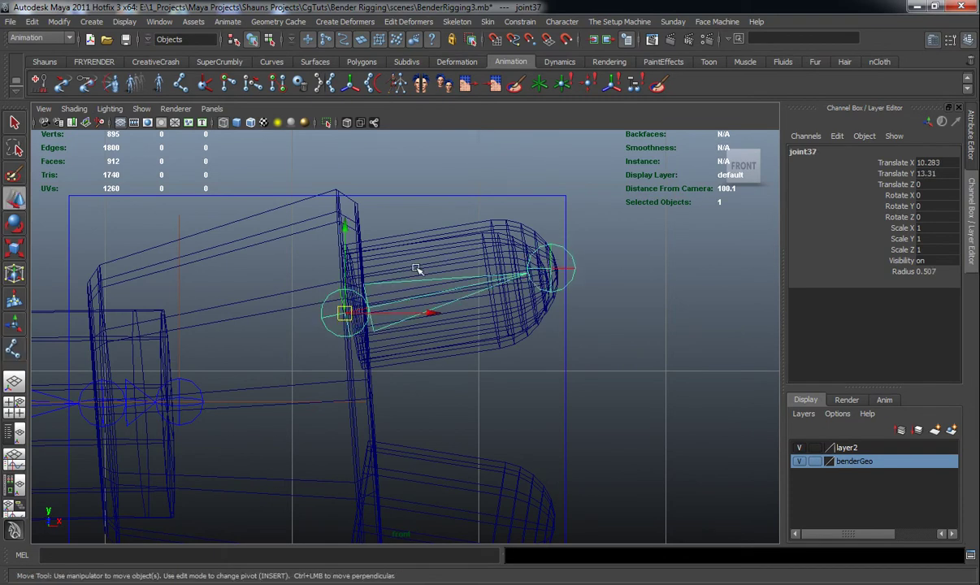
Step: Move the finger's joint chain forward in depth into the front upper finger, to about Z 0.336
key("space")
key("space")
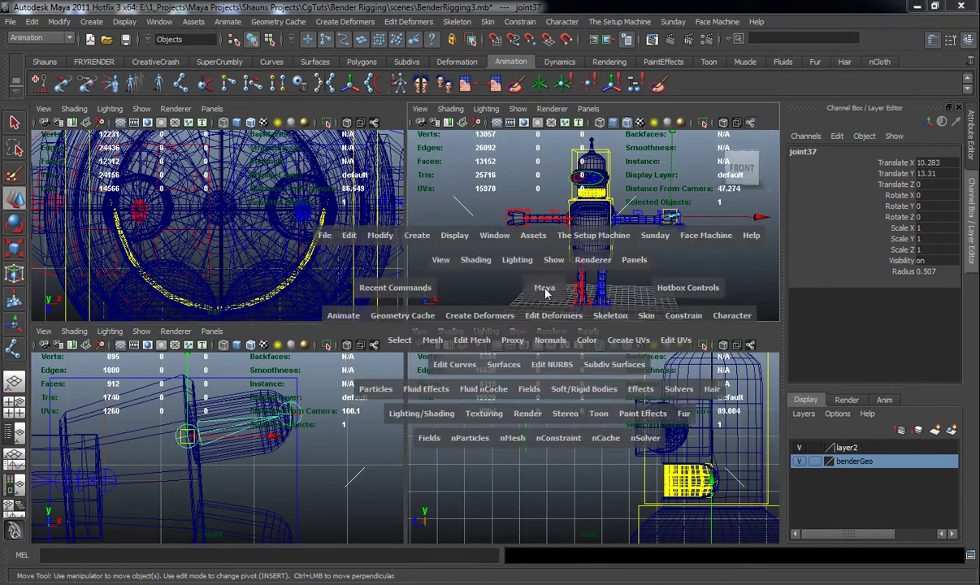
middle_click_drag(343, 386, 411, 284, "alt")
scroll(411, 284, "up", 10)
left_click_drag(411, 288, 381, 294, "alt")
middle_click_drag(351, 264, 413, 314, "alt")
left_click_drag(412, 315, 389, 304, "alt")
left_click_drag(361, 199, 314, 207)
left_click_drag(314, 208, 608, 188, "alt")
middle_click_drag(608, 188, 371, 261, "alt")
left_click_drag(372, 262, 344, 372, "alt")
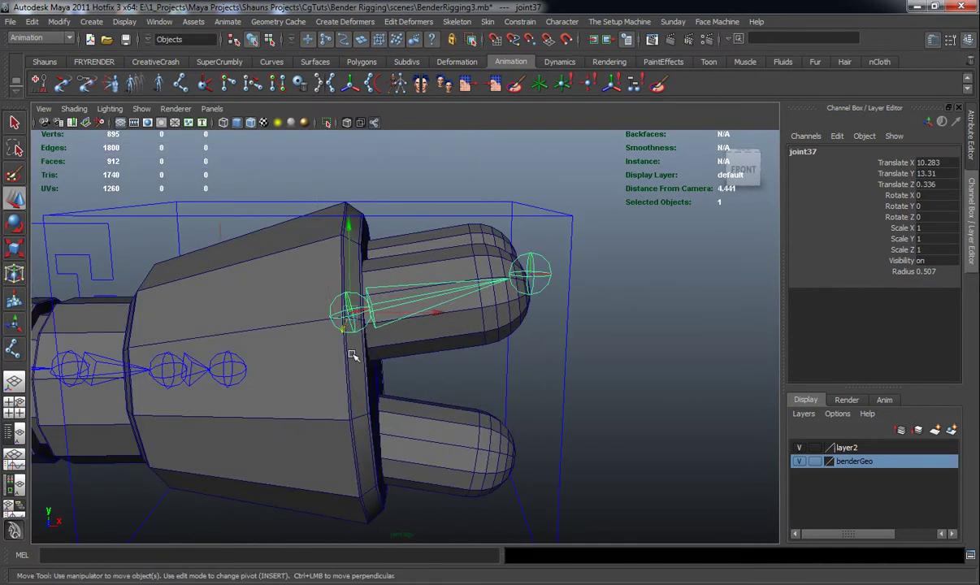
Step: Align the chain with the front upper finger by rotating it about -3.8° in Z and moving it to about X 10.124, Y 13.302
key("e")
left_click_drag(454, 230, 465, 240)
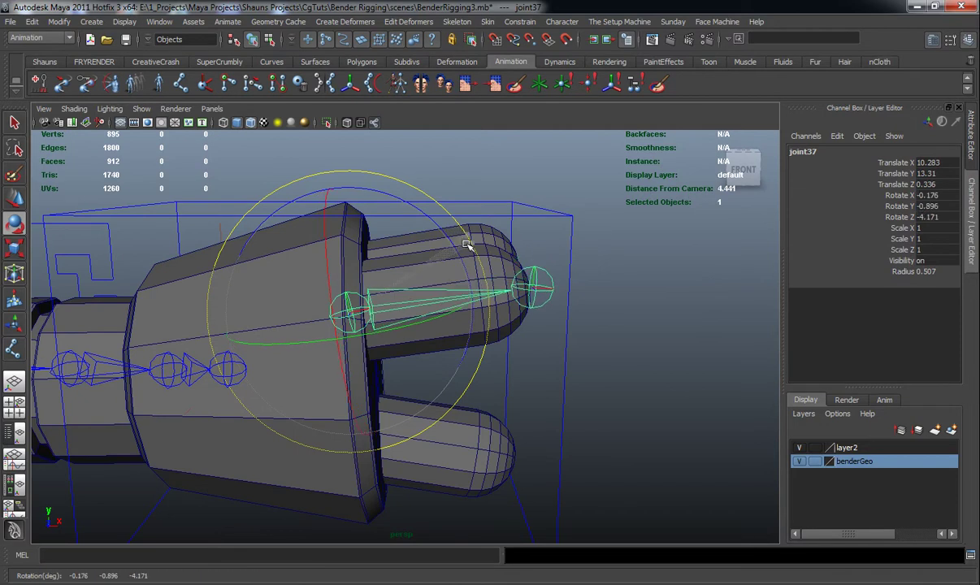
key("w")
left_click_drag(432, 313, 416, 315)
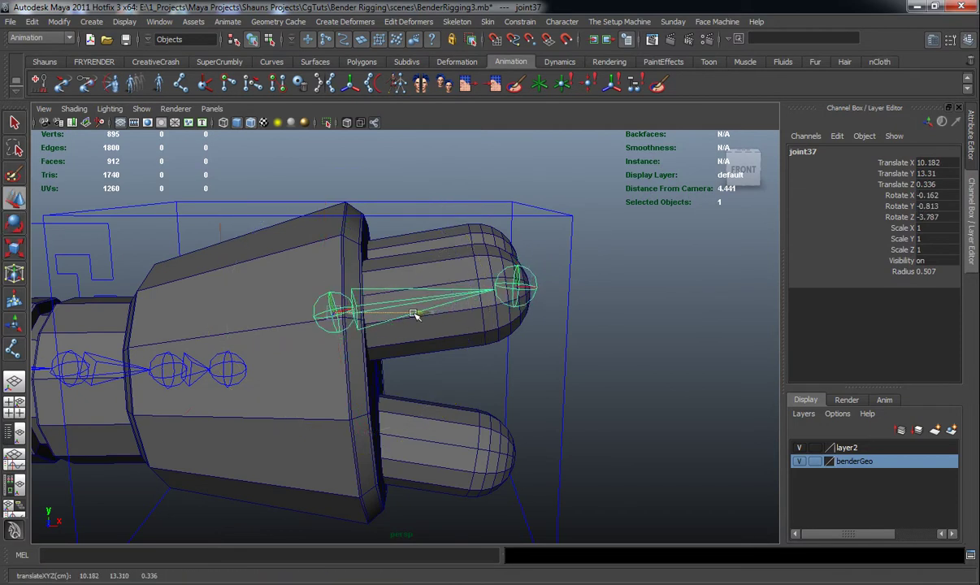
left_click_drag(322, 227, 322, 228)
Step: Duplicate the joint chain and move the copy into the rear upper finger, at about Z -0.497
left_click_drag(317, 269, 209, 288, "alt")
middle_click_drag(209, 288, 512, 304, "alt")
left_click_drag(512, 304, 396, 321, "alt")
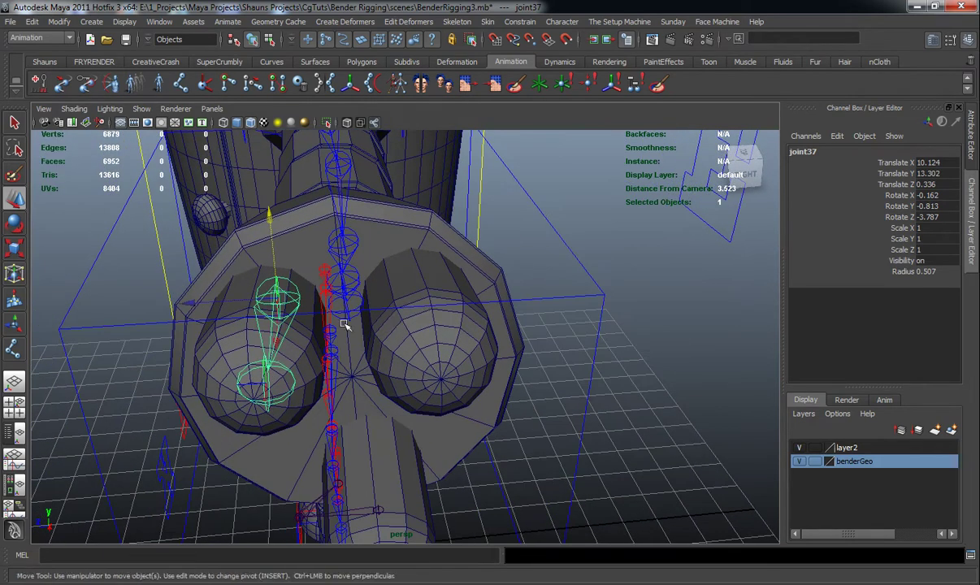
middle_click_drag(189, 304, 319, 300)
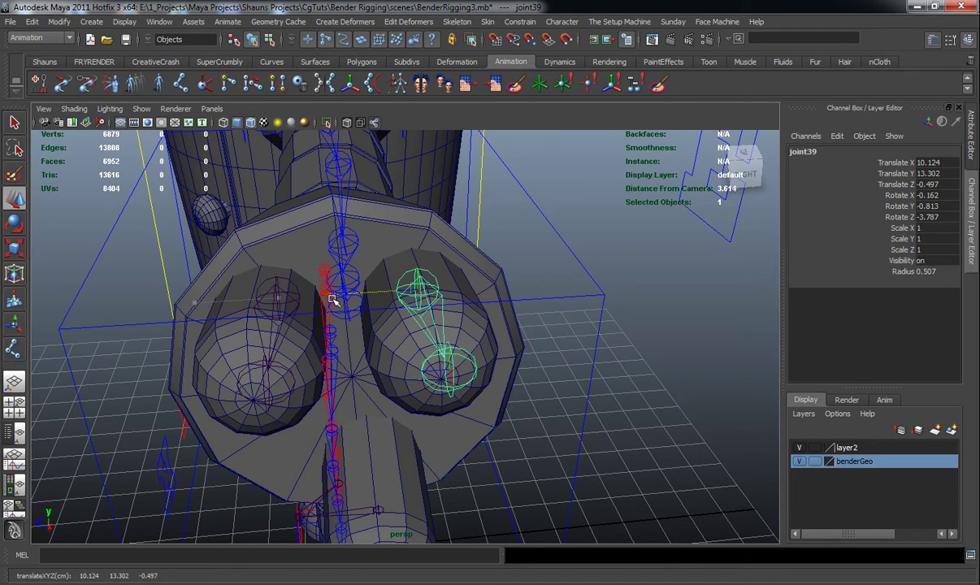
Step: Duplicate the chain into the lower finger at about Y 12.33 and rotate the copy about -21.8° in Z
left_click_drag(331, 300, 373, 342, "alt")
left_click_drag(424, 151, 424, 268)
key("e")
left_click_drag(532, 274, 551, 316)
left_click(725, 346)
left_click_drag(725, 346, 613, 357, "alt")
scroll(598, 351, "up", 2)
left_click_drag(537, 346, 439, 356, "alt")
scroll(439, 356, "down", 2)
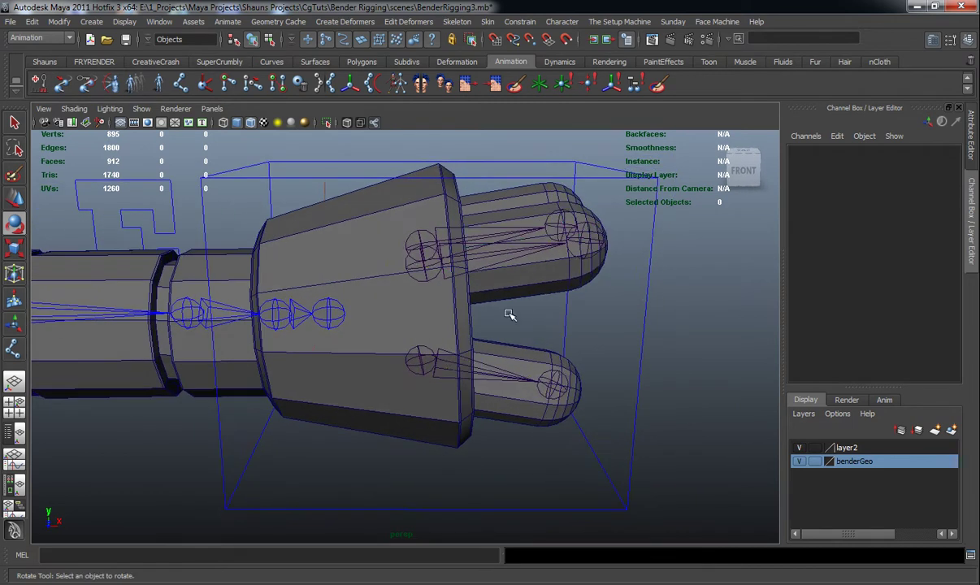
Step: Parent each of the two upper finger meshes to the base joint of its own chain
left_click(502, 276)
left_click_drag(494, 307, 405, 322, "alt")
key("w")
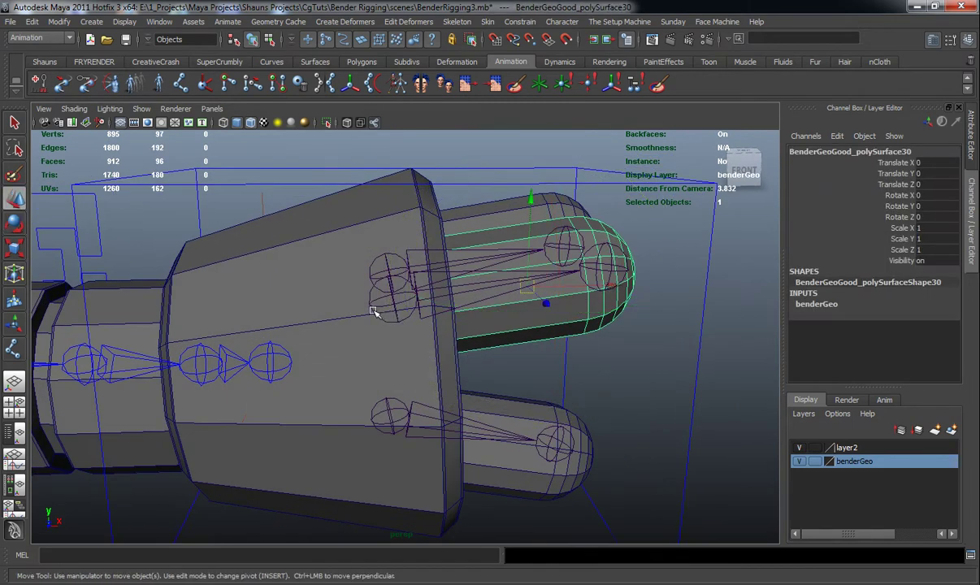
left_click(373, 312, "shift")
key("p")
left_click_drag(484, 219, 392, 284, "alt")
left_click(379, 298, "shift")
key("p")
Step: Parent the lower finger mesh to the base joint of the lower finger's chain
left_click_drag(433, 337, 413, 401, "alt")
left_click(468, 400)
left_click(389, 400, "shift")
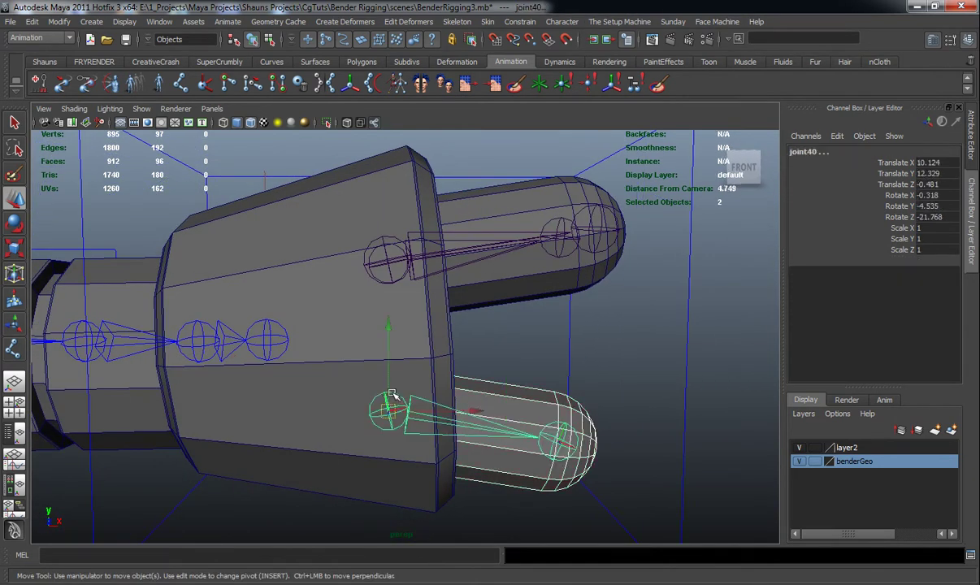
key("p")
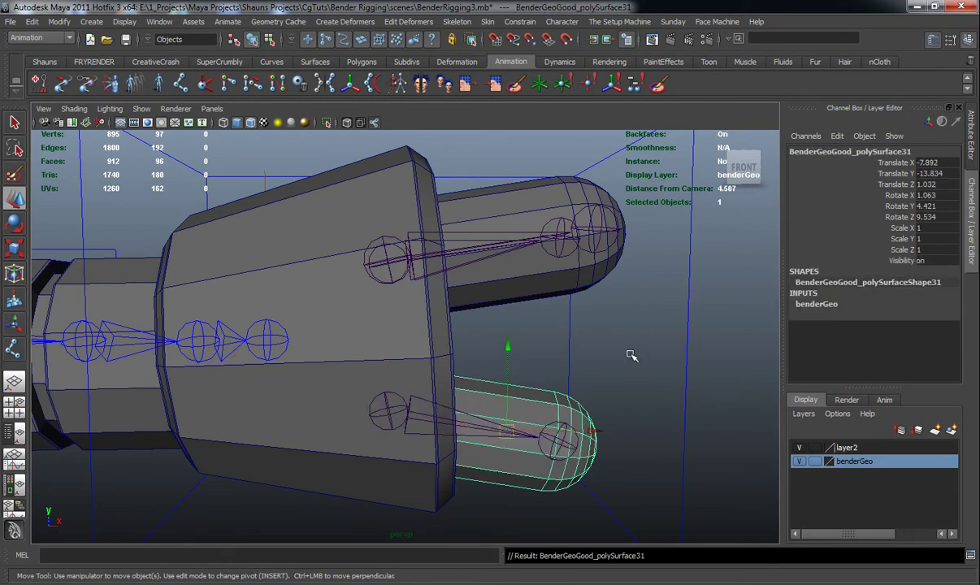
left_click(630, 352)
scroll(403, 401, "down", 3)
left_click_drag(403, 402, 393, 366, "alt")
left_click(397, 325)
mouse_move(410, 320)
left_mouse_down()
mouse_move(450, 370)
mouse_move(460, 347)
mouse_move(431, 313)
mouse_move(415, 346)
mouse_move(412, 331)
mouse_move(424, 328)
mouse_move(401, 309)
left_mouse_up()
left_click_drag(381, 379, 377, 365, "alt")
left_click(562, 368)
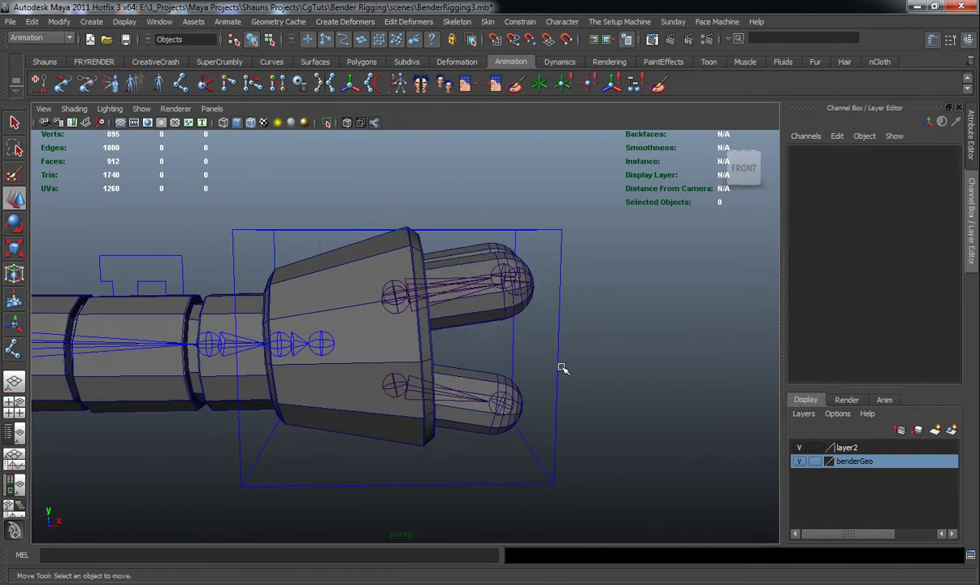
Step: Parent the three finger base joints to the left hand's palm mesh
left_click_drag(425, 329, 432, 342, "alt")
left_click(423, 325)
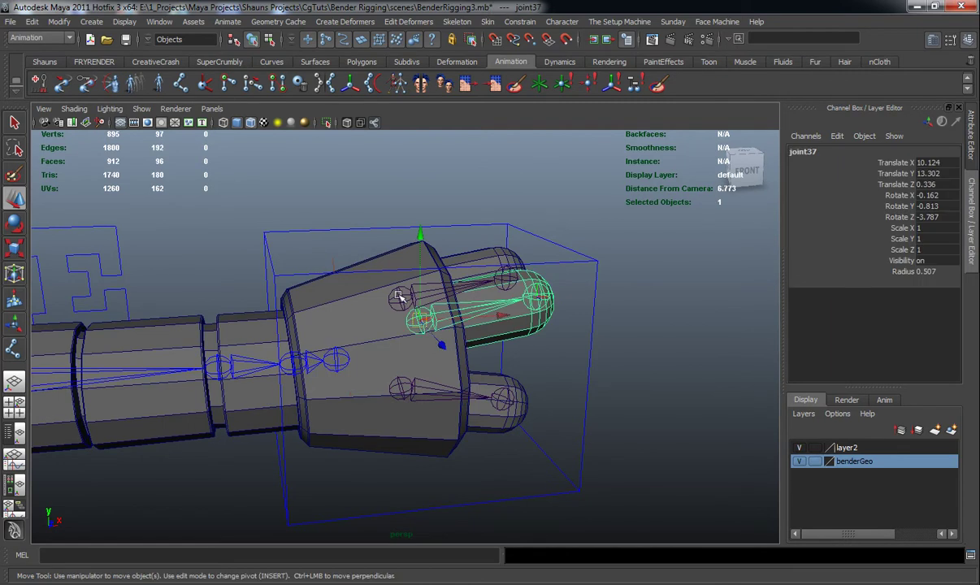
left_click(398, 297, "shift")
left_click(408, 387, "shift")
left_click(356, 389, "shift")
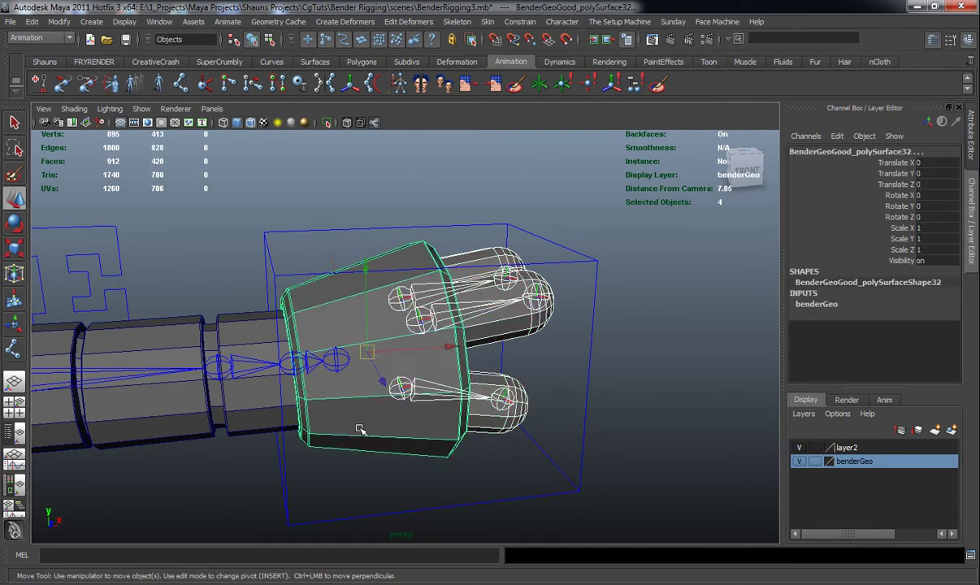
left_click_drag(356, 388, 356, 379, "alt")
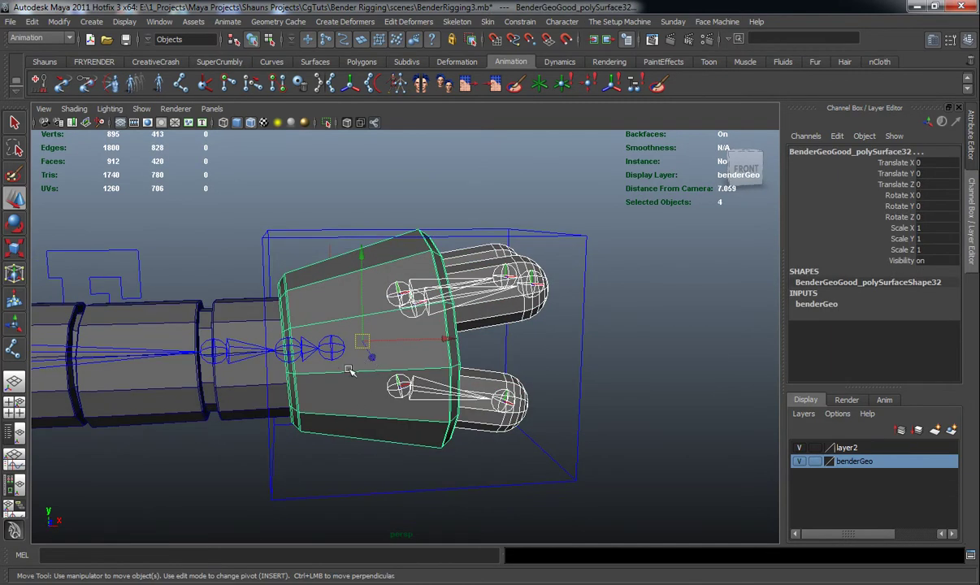
left_click(355, 405, "shift")
left_click(357, 367)
Step: Test the hand hierarchy by rotating the palm mesh, and undo the rotation
key("e")
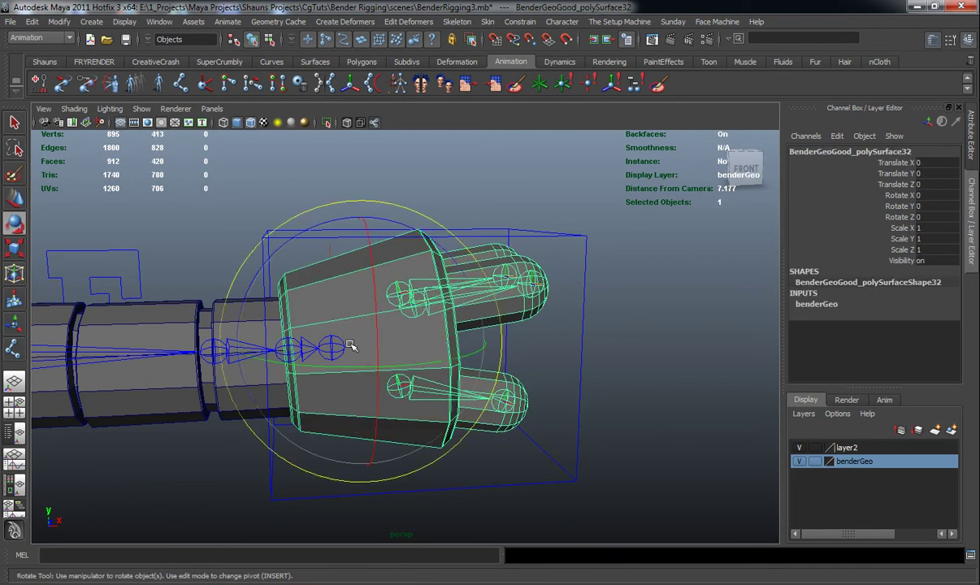
mouse_move(259, 290)
left_mouse_down()
mouse_move(323, 254)
mouse_move(266, 298)
left_mouse_up()
key("z")
left_click_drag(253, 332, 265, 383, "alt")
key("z")
scroll(348, 357, "up", 3)
scroll(287, 364, "down", 3)
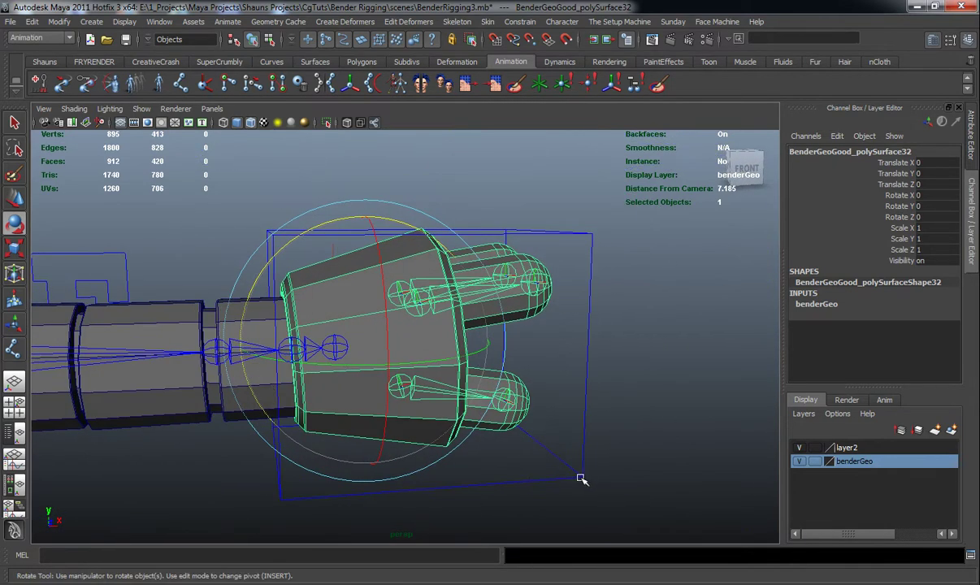
left_click(553, 457)
Step: Mirror the front upper finger's joint chain across to the right hand with Mirror Joint
scroll(402, 442, "down", 4)
scroll(414, 403, "up", 4)
left_click_drag(413, 402, 405, 380, "alt")
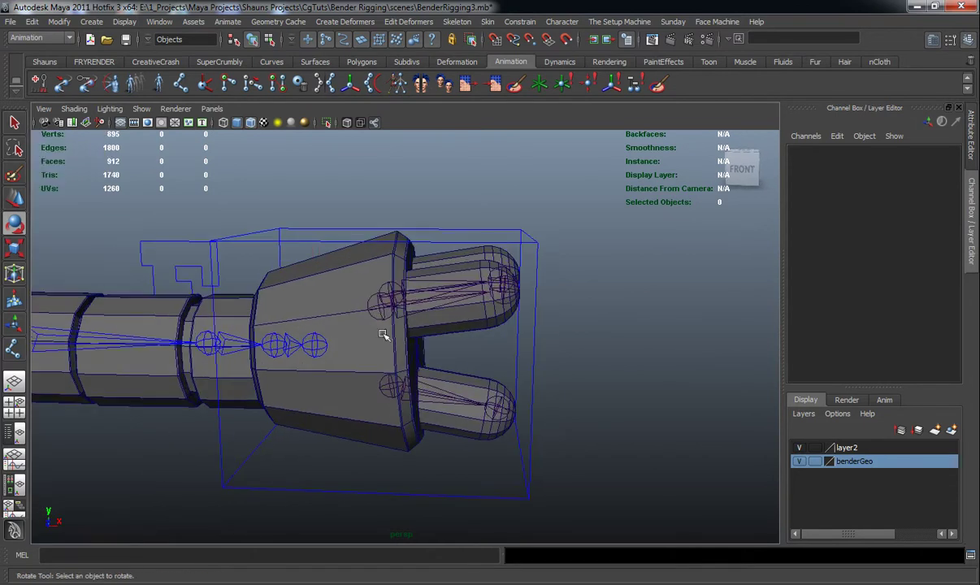
left_click(373, 306)
scroll(390, 387, "up", 3)
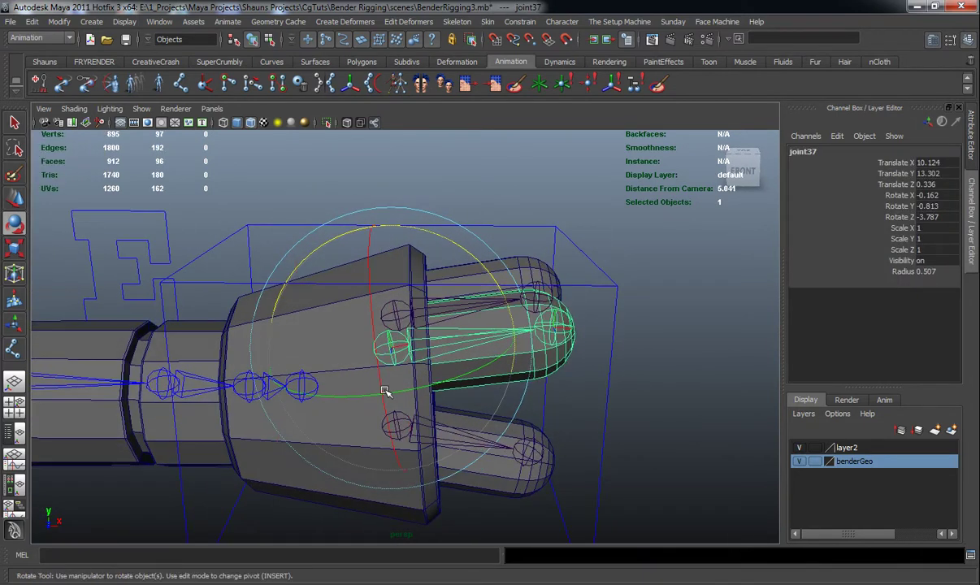
left_click(458, 22)
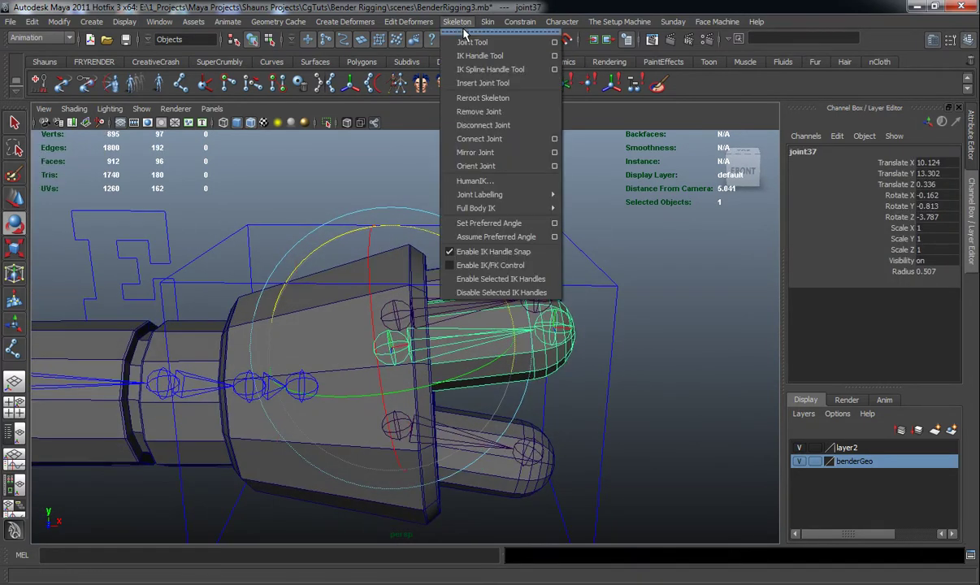
left_click(476, 152)
scroll(475, 170, "down", 3)
scroll(317, 385, "down", 2)
middle_click_drag(106, 358, 541, 344, "alt")
scroll(541, 344, "up", 3)
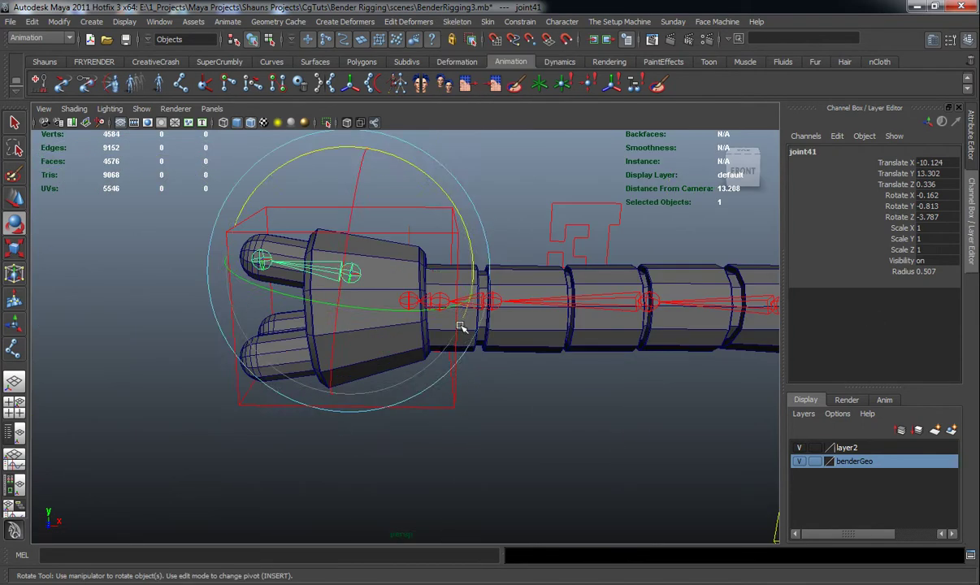
Step: Try shifting the mirrored finger chain along X on the right hand, and undo the move
key("w")
left_click_drag(435, 274, 349, 282)
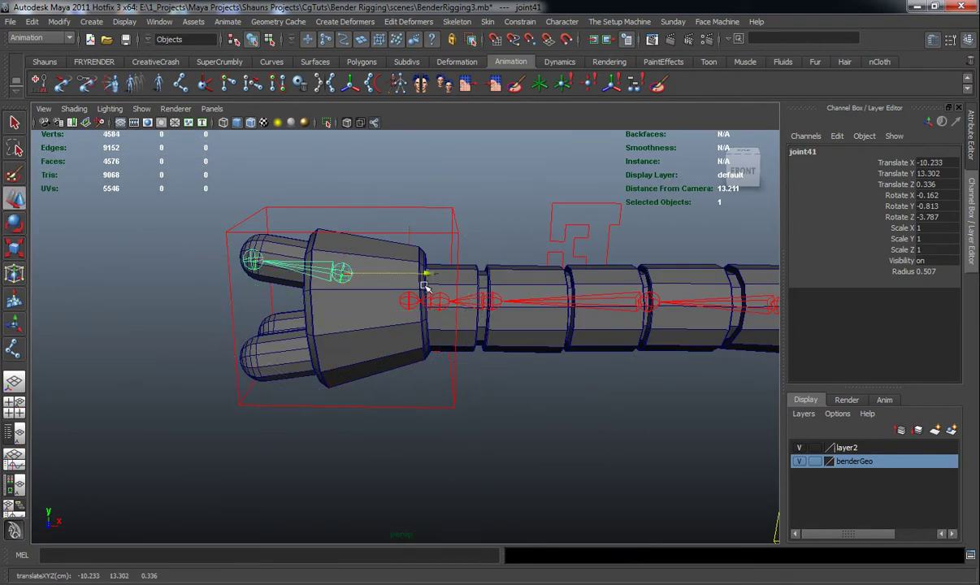
left_click_drag(424, 286, 430, 286)
key("ctrl+z")
Step: Mirror the joint chains of the lower finger and the rear upper finger across to the right hand
scroll(615, 367, "down", 5)
middle_click_drag(615, 367, 262, 310, "alt")
left_click_drag(259, 311, 453, 309, "alt")
middle_click_drag(609, 315, 386, 331, "alt")
scroll(386, 331, "up", 4)
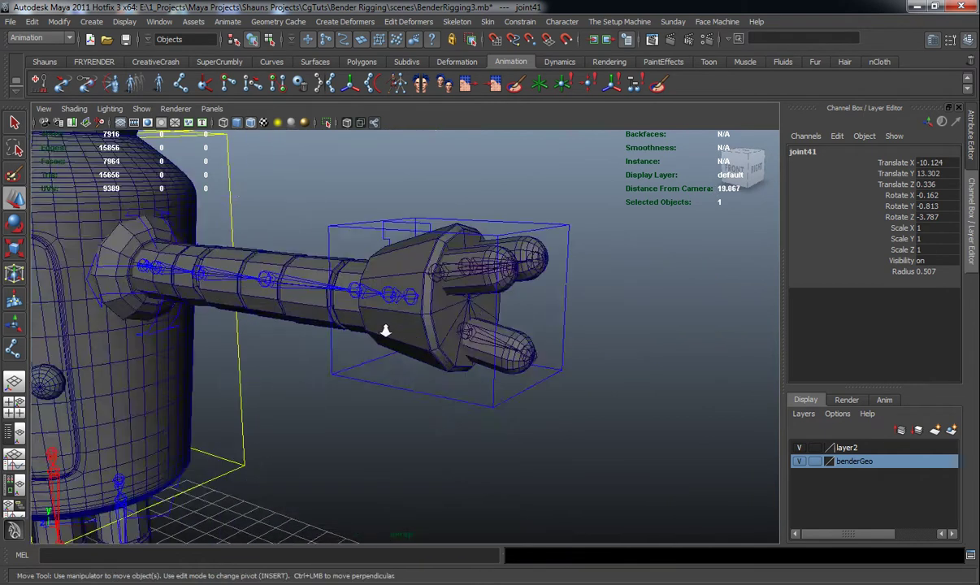
left_click_drag(386, 331, 435, 347, "alt")
left_click(501, 322)
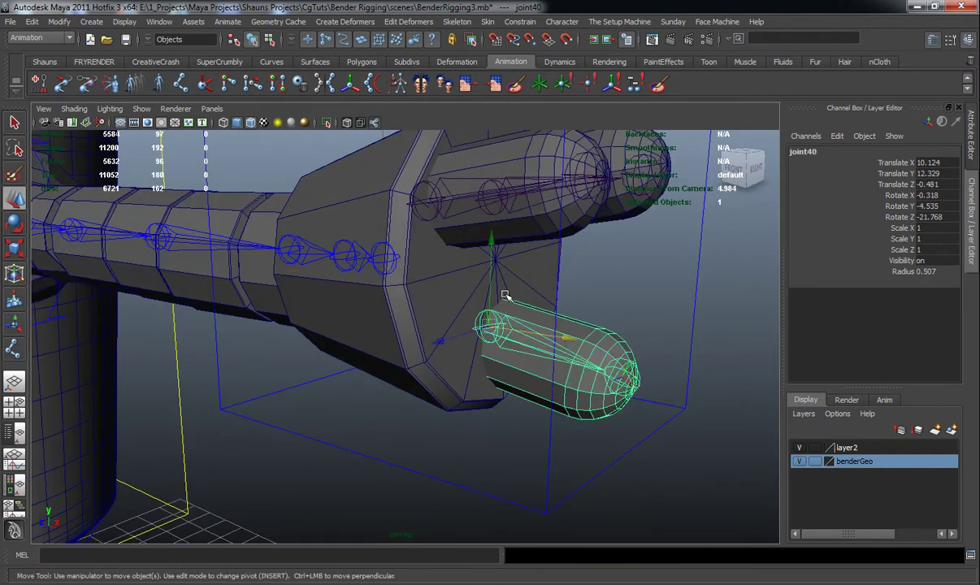
left_click(489, 214)
left_click(494, 188)
key("g")
Step: Move the mirrored rear upper finger chain onto the right hand's lower front finger, at about Y 12.13 and Z 0.33
right_click_drag(468, 240, 291, 335, "alt")
left_click_drag(291, 335, 439, 311, "alt")
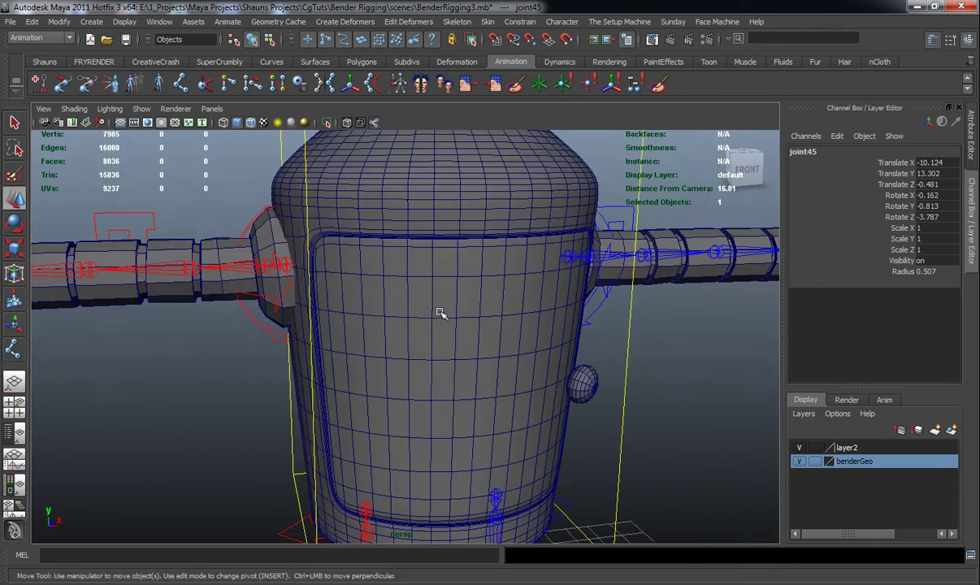
middle_click_drag(440, 311, 516, 341, "alt")
left_click_drag(431, 340, 573, 344, "alt")
middle_click_drag(638, 340, 298, 339, "alt")
left_click_drag(297, 339, 431, 320, "alt")
scroll(398, 339, "up", 5)
key("ctrl+z")
left_click_drag(554, 291, 494, 317)
Step: Rotate the lower front finger chain to about -20.25 on Z and raise it to about Y 12.3 inside the finger mesh
key("e")
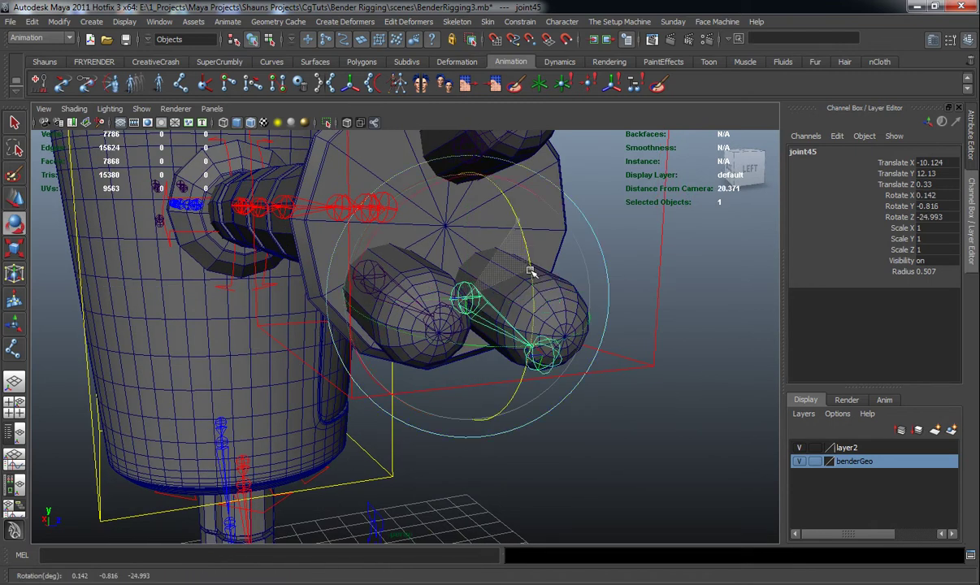
left_click_drag(530, 257, 308, 280, "alt")
middle_click_drag(309, 280, 561, 326, "alt")
right_click_drag(561, 326, 642, 355, "alt")
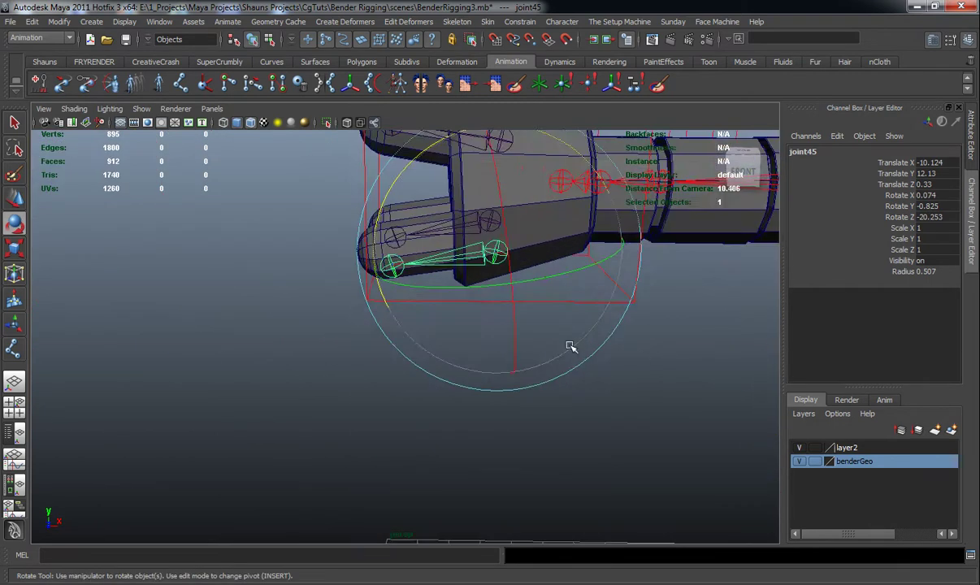
middle_click_drag(548, 318, 547, 349, "alt")
scroll(545, 349, "up", 3)
key("w")
left_click_drag(569, 234, 569, 210)
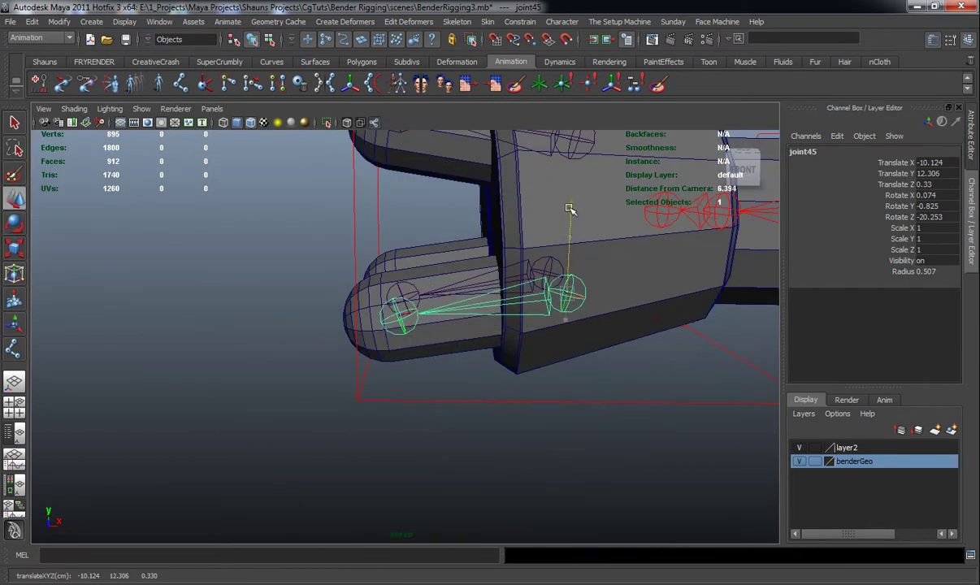
Step: Nudge the right hand's lower rear finger chain up to about Y 12.35
left_click_drag(545, 259, 557, 347, "alt")
middle_click_drag(551, 347, 514, 330, "alt")
left_click_drag(514, 330, 443, 320, "alt")
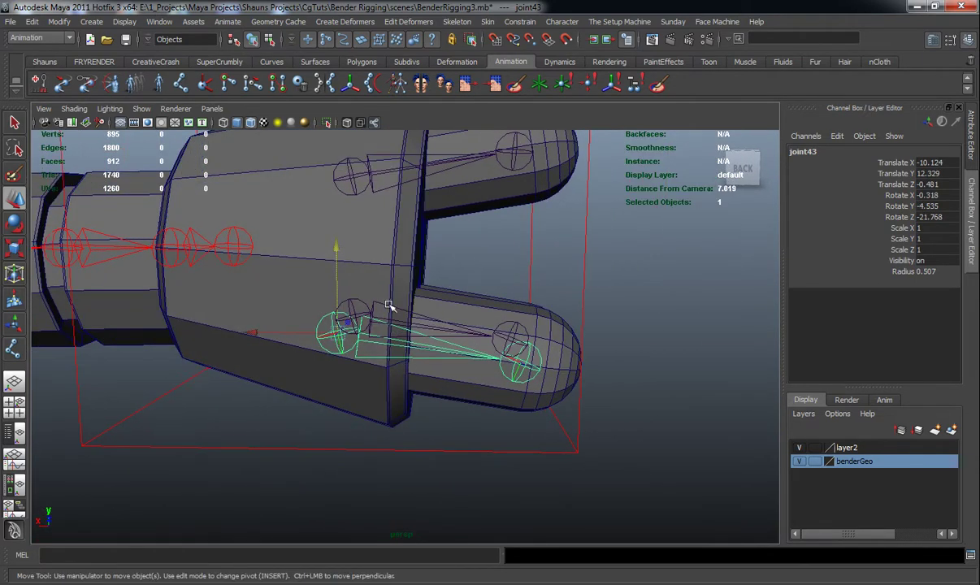
left_click(606, 253)
Step: Parent the right hand's upper finger mesh to the root joint of its chain
left_click_drag(606, 254, 443, 325, "alt")
left_click(457, 321)
left_click(363, 278, "shift")
left_click_drag(363, 278, 396, 350, "alt")
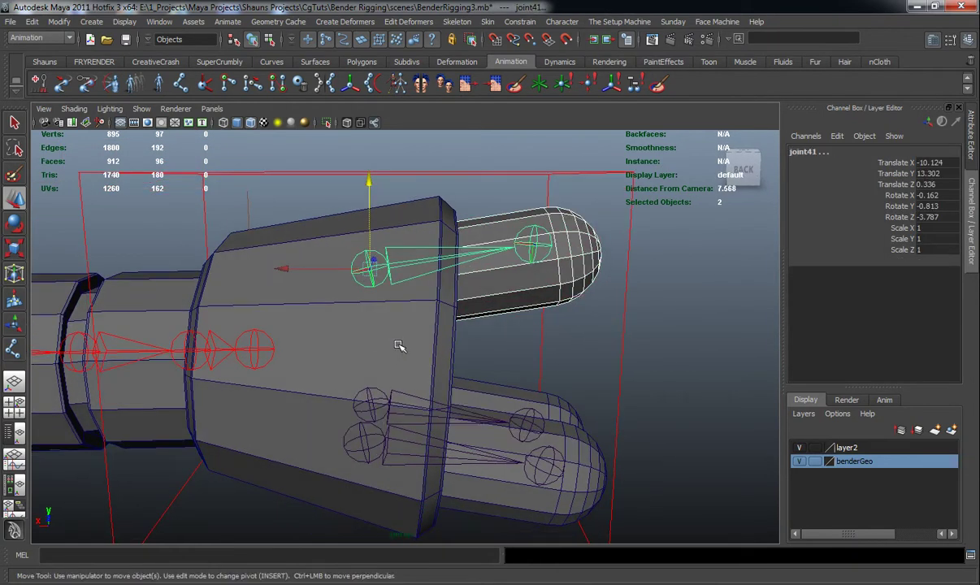
middle_click_drag(511, 309, 509, 297, "alt")
key("p")
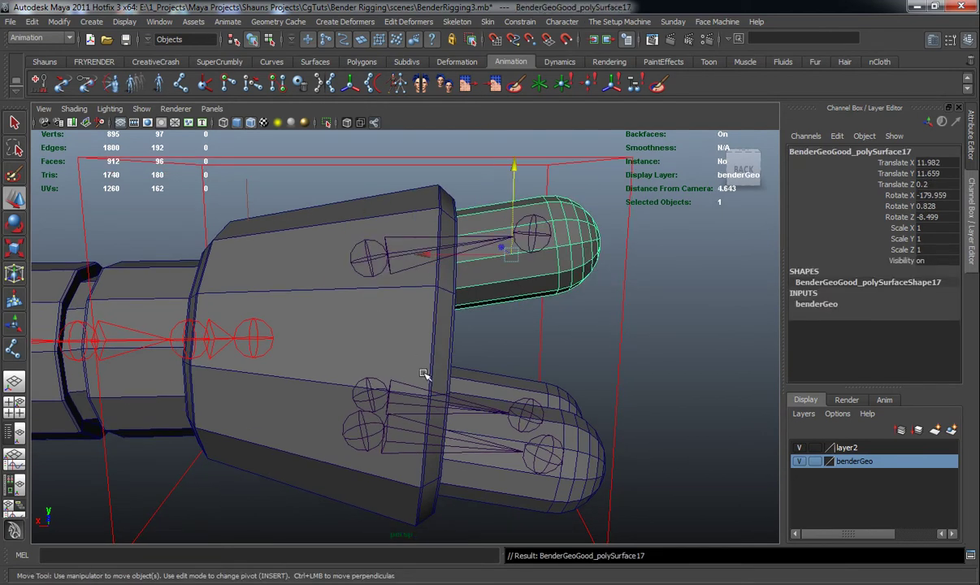
Step: Parent the right hand's two lower finger meshes to the root joints of their own chains
left_click_drag(423, 372, 414, 366, "alt")
left_click(382, 389)
left_click(356, 380, "shift")
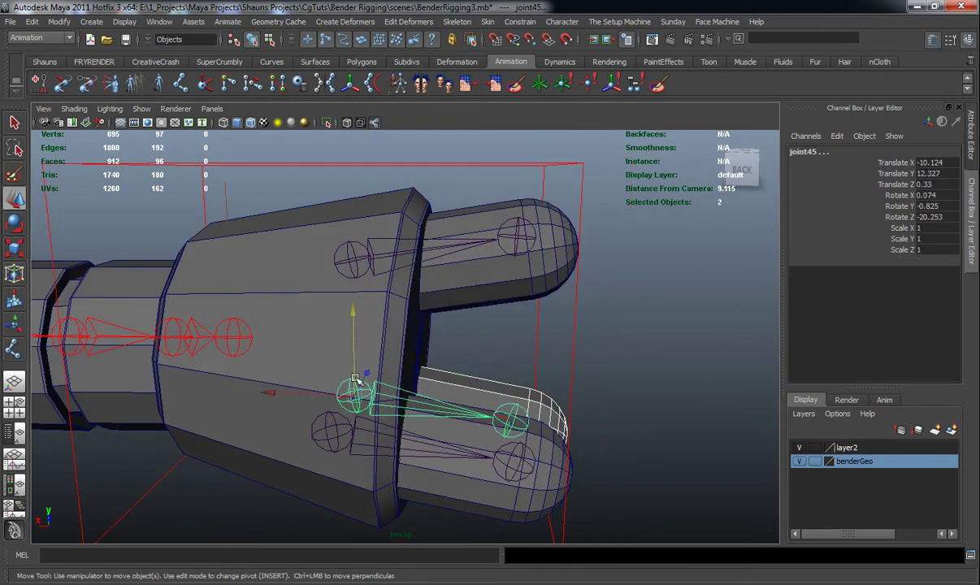
key("p")
left_click(445, 481)
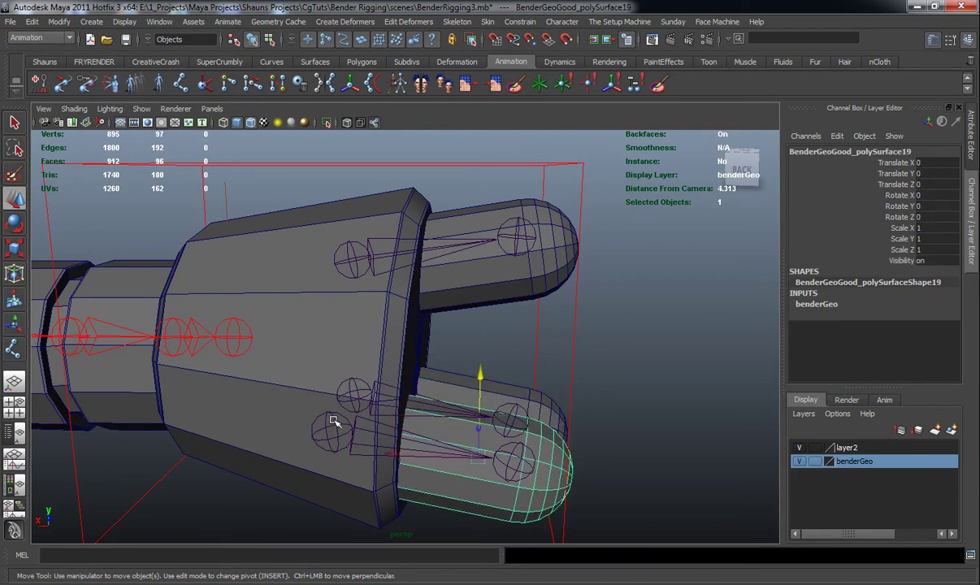
left_click(332, 421, "shift")
key("p")
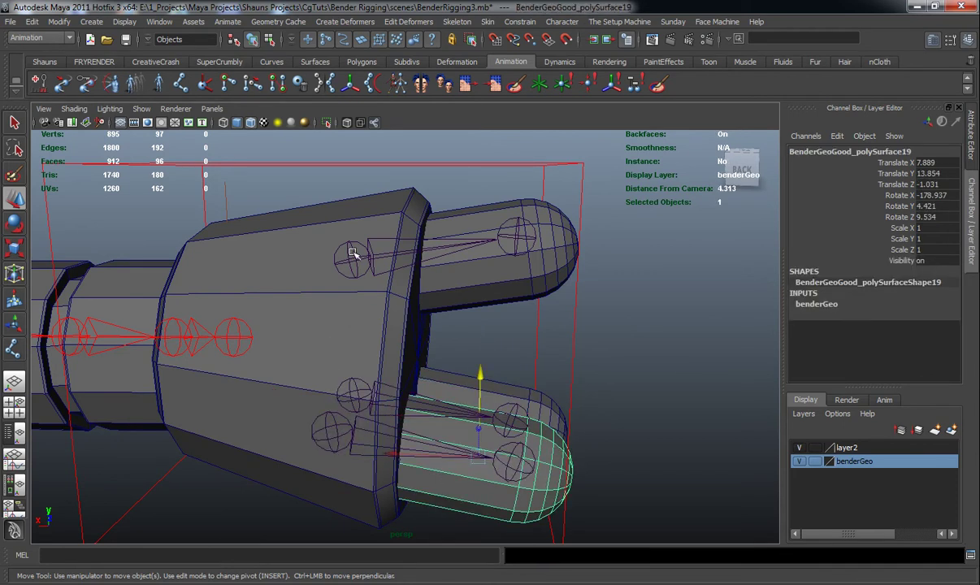
Step: Parent the root joints of all three right finger chains to the right palm mesh
left_click(352, 253)
left_click(354, 388, "shift")
left_click(332, 426, "shift")
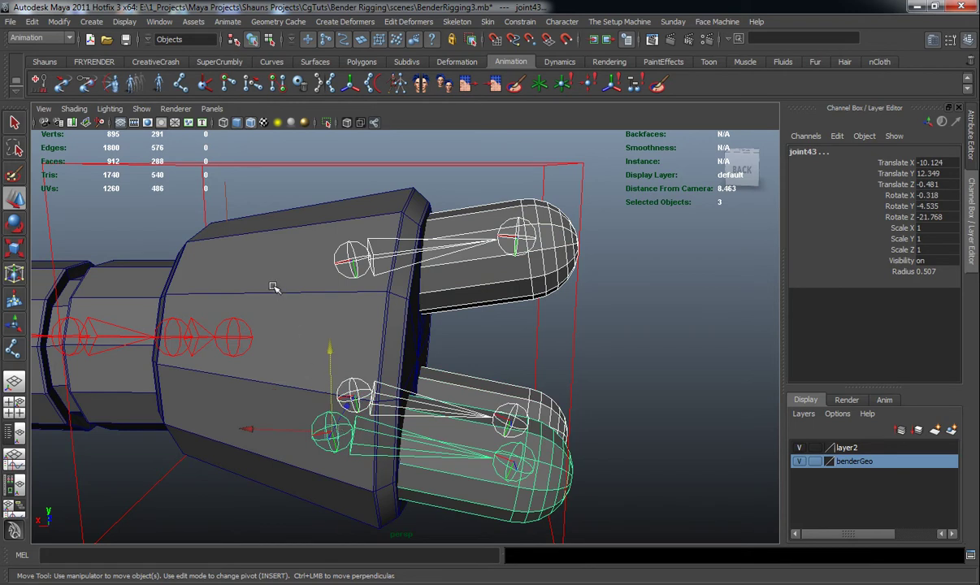
left_click(262, 276, "shift")
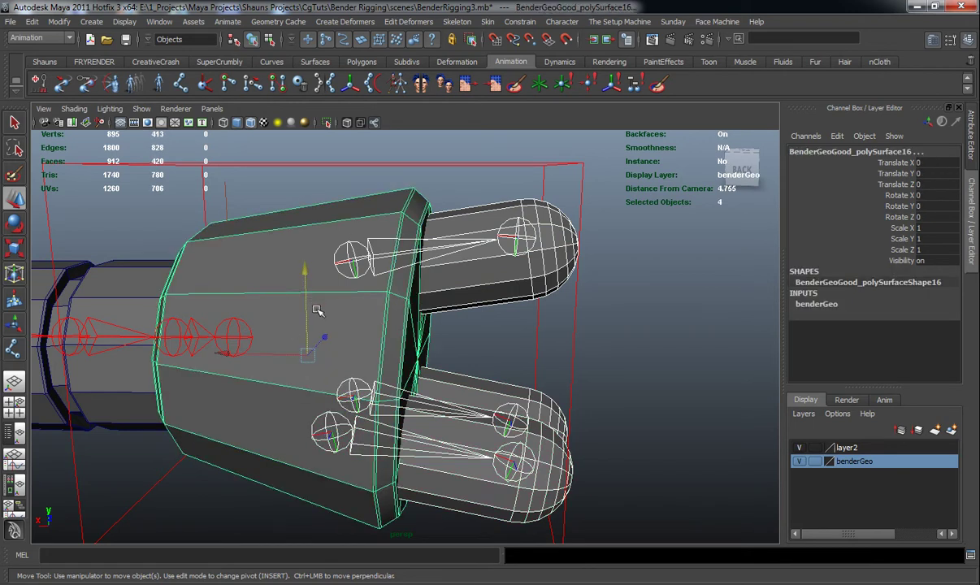
key("p")
left_click(643, 335)
Step: Test the right hand's two lower finger chains by rotating them together, and undo the rotation
scroll(395, 374, "down", 5)
middle_click_drag(394, 374, 460, 348, "alt")
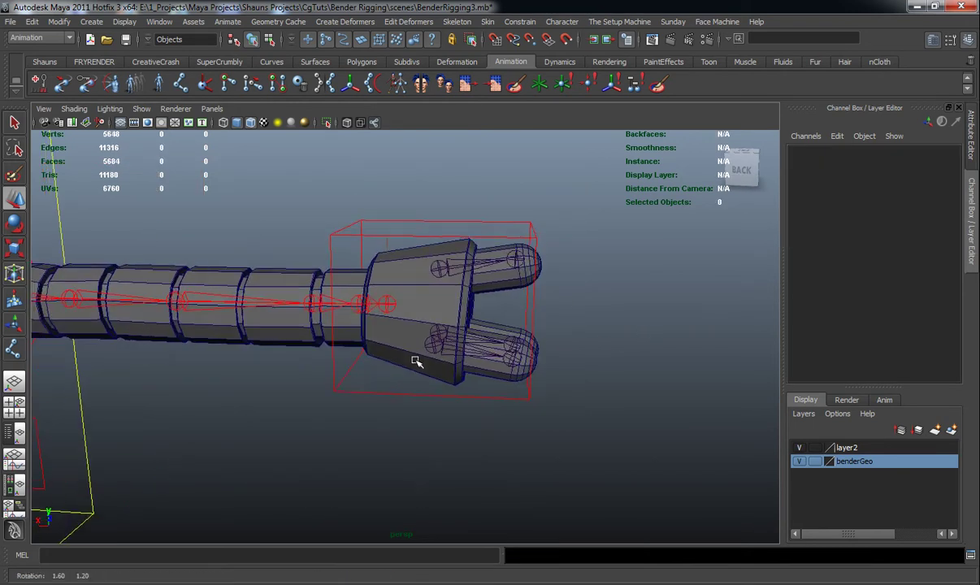
left_click_drag(421, 355, 426, 358, "alt")
left_click(431, 367)
left_click(449, 399, "shift")
key("e")
left_click_drag(540, 235, 553, 257)
key("ctrl+z")
left_click(678, 361)
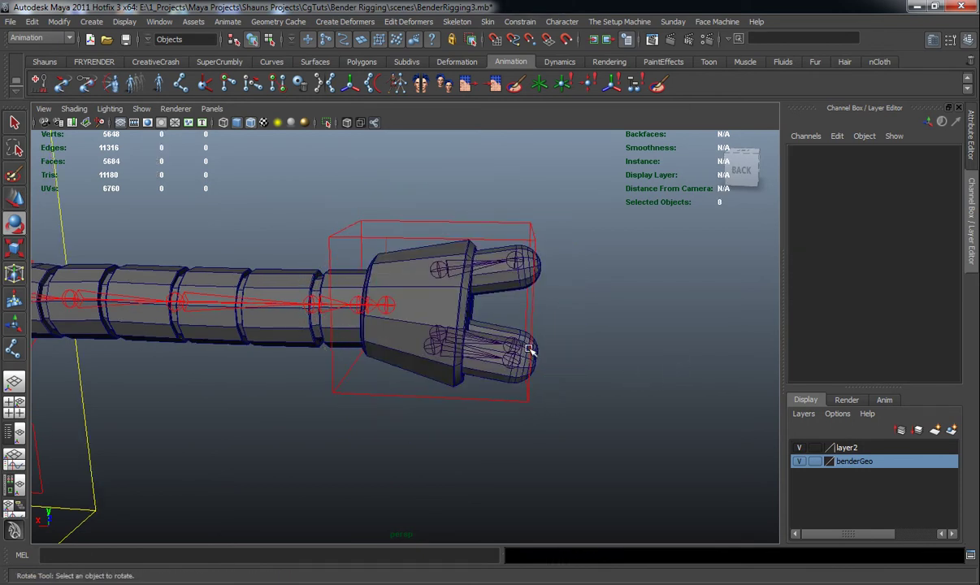
Step: Test the right hand hierarchy by rotating the palm mesh, and undo the rotation
left_click(405, 279)
left_click_drag(415, 199, 399, 365)
key("ctrl+z")
right_click_drag(401, 365, 370, 385, "alt")
middle_click_drag(370, 385, 541, 366, "alt")
left_click_drag(484, 367, 597, 372, "alt")
middle_click_drag(598, 372, 624, 326, "alt")
left_click_drag(623, 326, 502, 310, "alt")
key("ctrl+z")
scroll(545, 406, "down", 6)
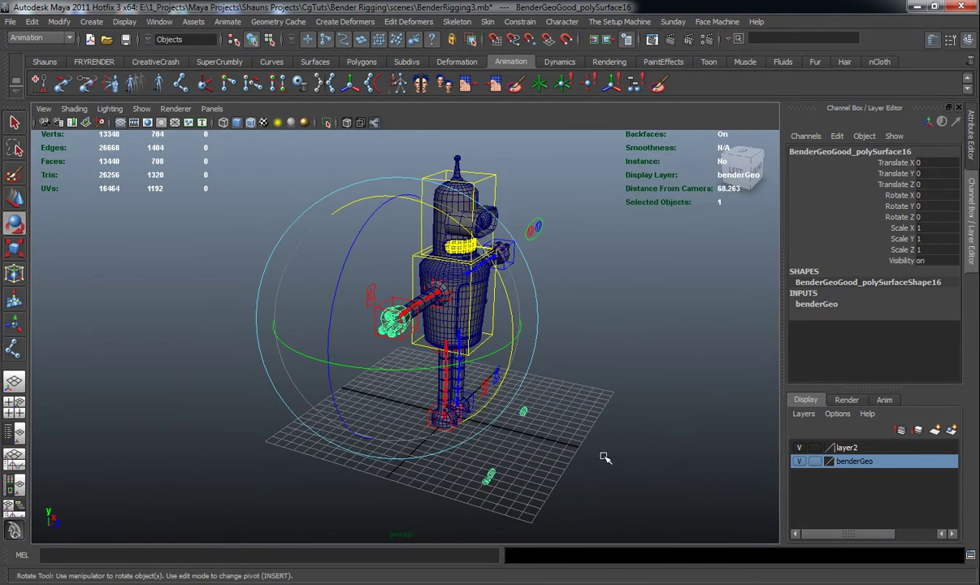
Step: Delete the three stray duplicate finger meshes lying near the edge of the floor grid
left_click(556, 493)
middle_click_drag(556, 493, 514, 401, "alt")
scroll(514, 406, "up", 5)
left_click_drag(466, 443, 555, 490)
left_click_drag(555, 489, 613, 472, "alt")
key("w")
left_click_drag(687, 371, 525, 409)
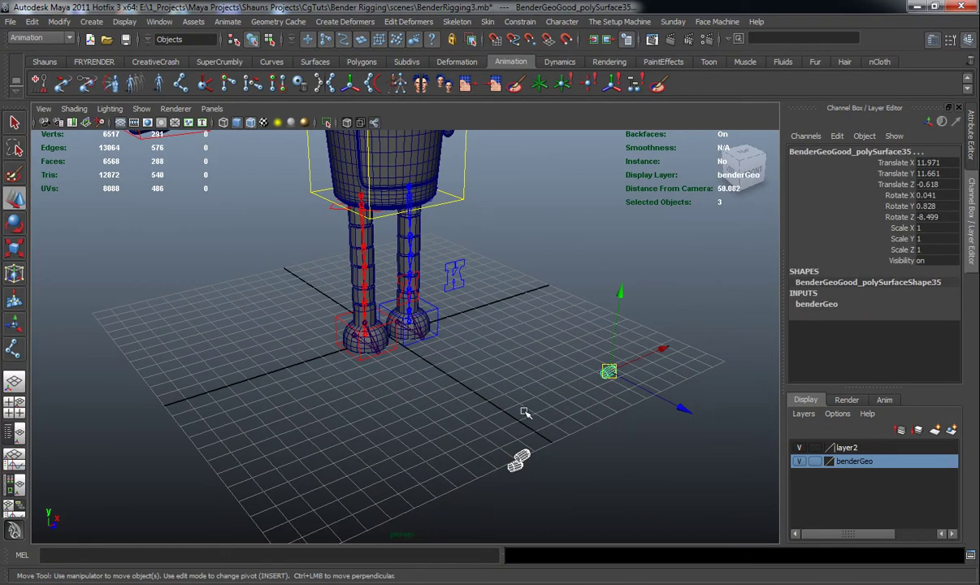
left_click(521, 409)
Step: Test the right hand's box control by rotating it about X, and undo the rotation
right_click_drag(522, 409, 434, 299, "alt")
middle_click_drag(434, 298, 462, 425, "alt")
scroll(461, 425, "up", 3)
middle_click_drag(373, 417, 460, 385, "alt")
scroll(460, 385, "up", 3)
left_click(325, 360)
scroll(325, 360, "down", 3)
key("e")
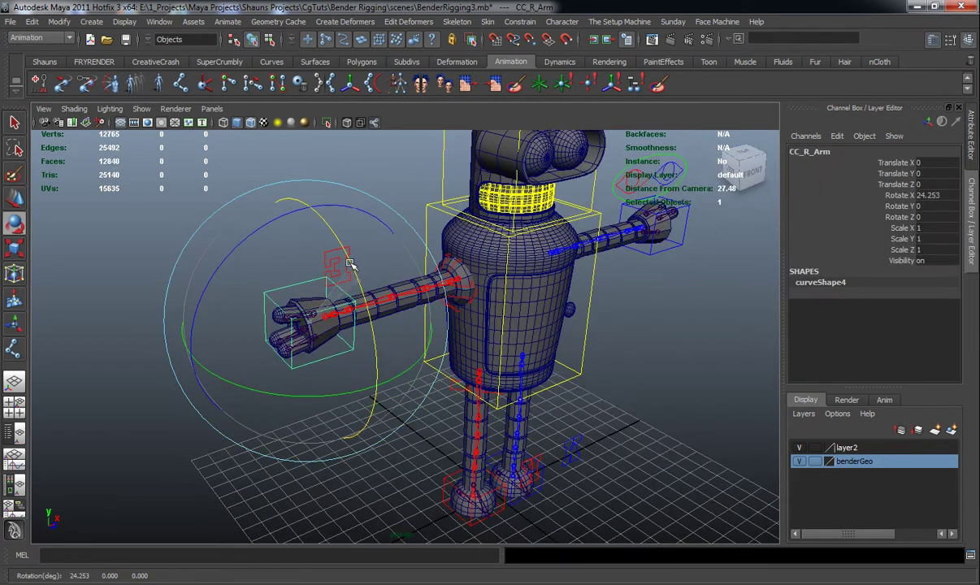
left_click(367, 417)
left_click(330, 329)
mouse_move(360, 280)
left_mouse_down()
mouse_move(376, 339)
mouse_move(356, 269)
mouse_move(361, 283)
left_mouse_up()
key("ctrl+z")
Step: Test the left hand hierarchy by rotating the palm mesh about X, and undo the rotation
left_click_drag(571, 335, 505, 330, "alt")
middle_click_drag(505, 329, 281, 319, "alt")
right_click_drag(280, 319, 521, 326, "alt")
left_click_drag(520, 327, 542, 304, "alt")
left_click(543, 301)
left_click_drag(552, 186, 524, 405)
left_click_drag(561, 197, 525, 378)
left_click_drag(524, 375, 598, 319, "alt")
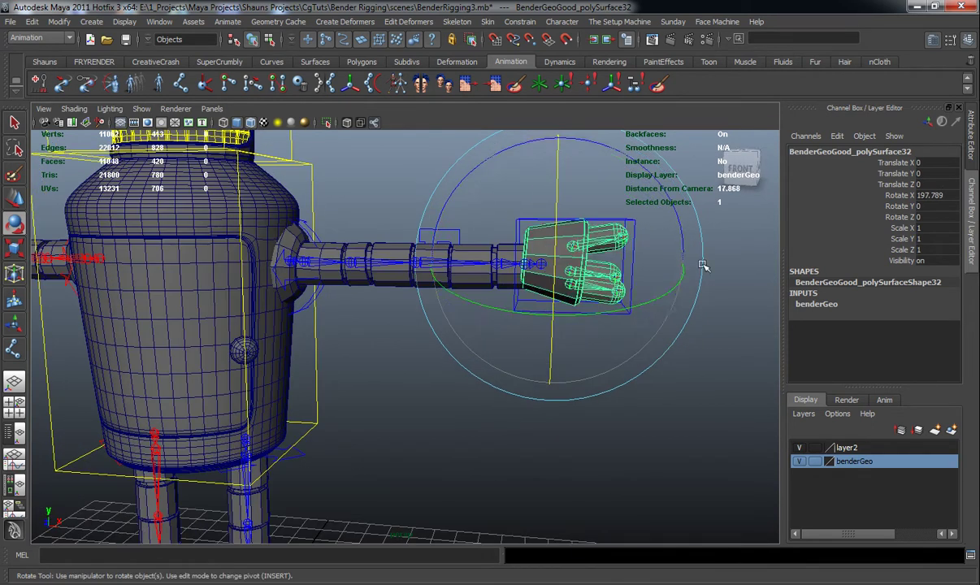
key("ctrl+z")
Step: Vary the left palm mesh's Rotate X value back and forth to check the fingers follow, and undo the changes
left_click(902, 196)
middle_click_drag(733, 256, 916, 257)
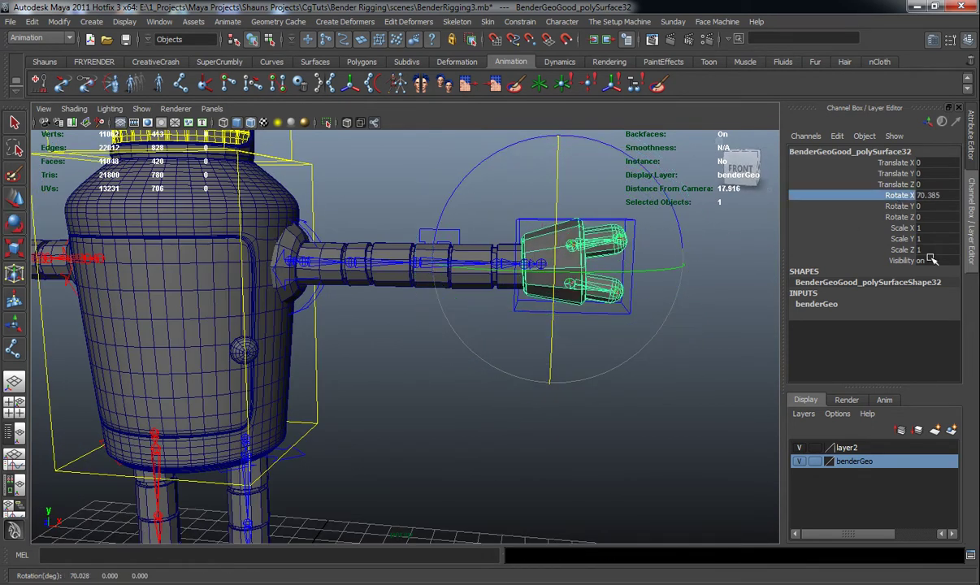
middle_click_drag(650, 277, 352, 308)
middle_click_drag(250, 323, 783, 331)
key("ctrl+z")
middle_click_drag(622, 335, 477, 362, "alt")
scroll(481, 360, "up", 5)
left_click_drag(481, 359, 504, 399, "alt")
key("ctrl+z")
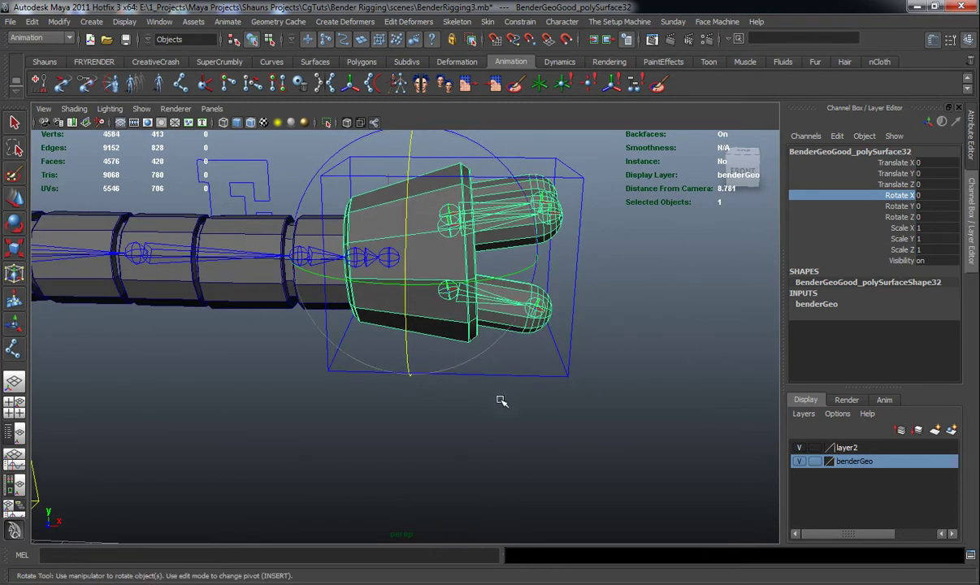
Step: Deselect the hand, frame the whole character, and start the custom Rig Controllers tool
left_click(502, 399)
right_click_drag(502, 399, 387, 394, "alt")
left_click_drag(387, 394, 358, 389, "alt")
middle_click_drag(351, 387, 464, 379, "alt")
left_click_drag(464, 379, 424, 358, "alt")
middle_click_drag(423, 283, 432, 298, "alt")
left_click(52, 65)
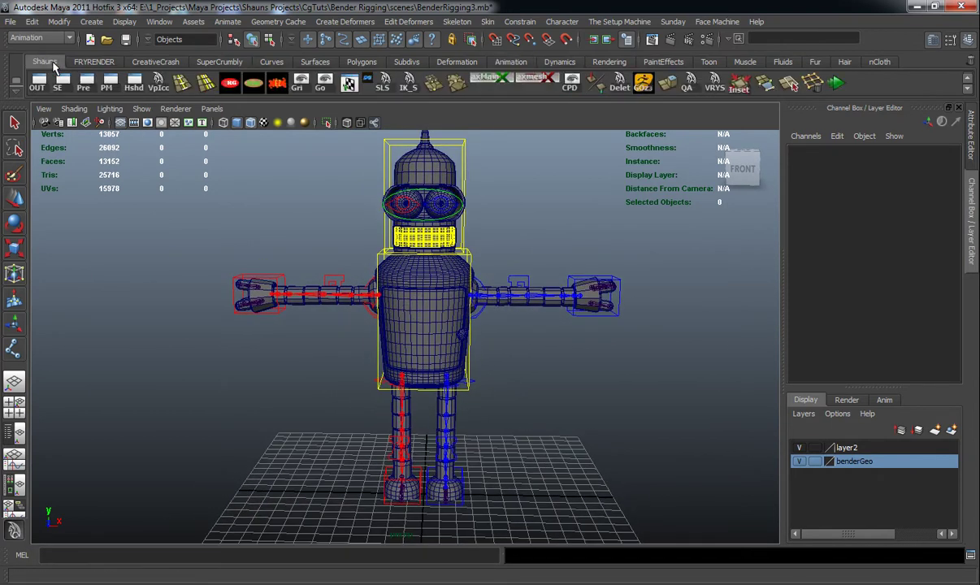
left_click(206, 83)
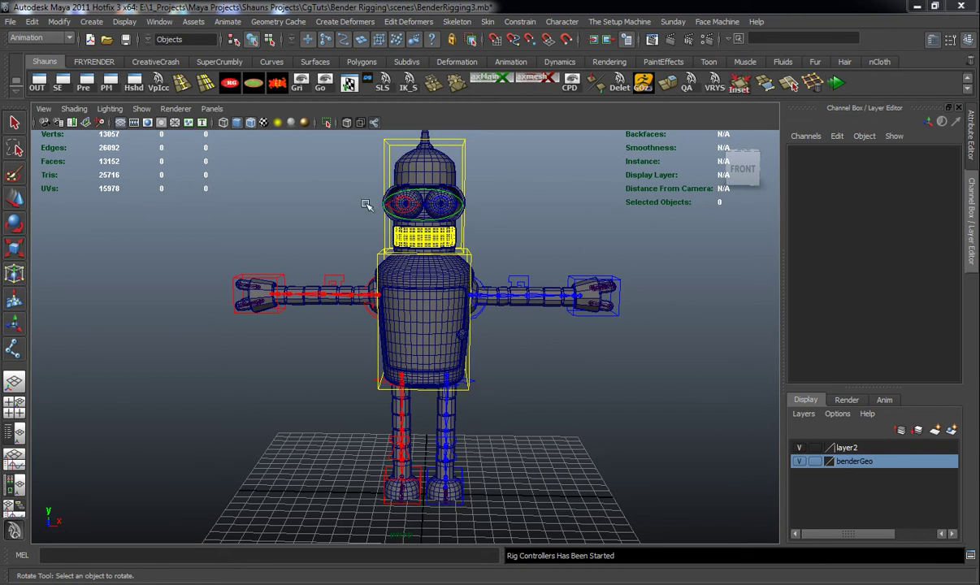
Step: Add a NURBS circle at the origin, set its Rotate X to 90, and scale it uniformly to about 6.3
middle_click_drag(357, 217, 358, 253, "alt")
right_click_drag(358, 253, 368, 266, "alt")
middle_click_drag(367, 280, 369, 258, "alt")
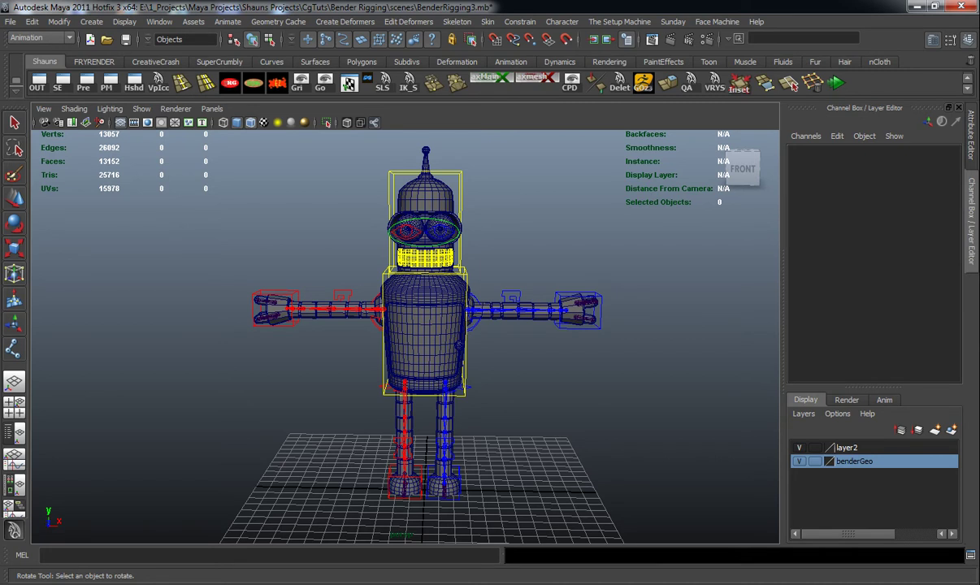
middle_click_drag(437, 373, 440, 326, "alt")
key("e")
left_click_drag(424, 340, 416, 464)
left_click(931, 196)
type("90")
key("Return")
key("r")
left_click_drag(425, 442, 520, 496)
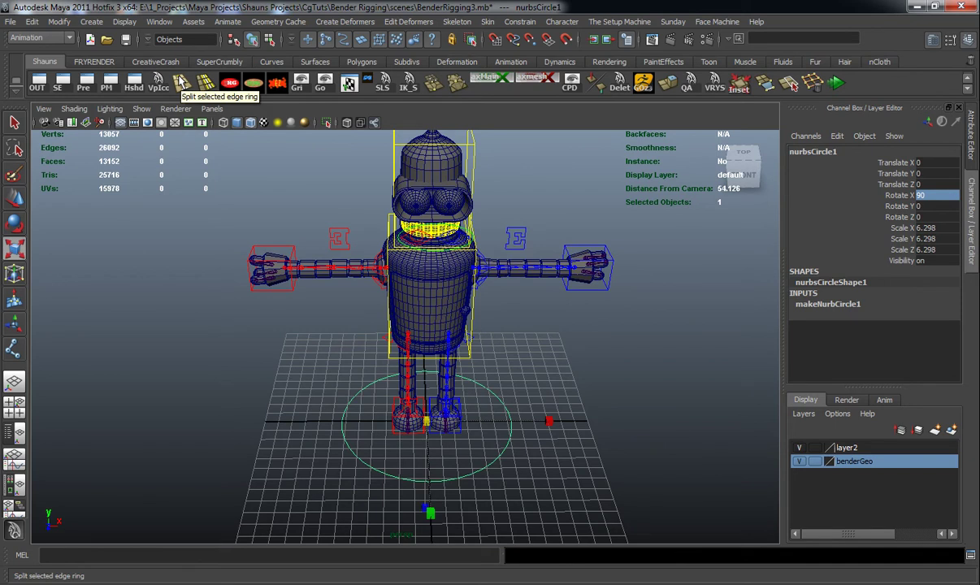
Step: Rebuild the circle as a uniform cubic curve with 20 spans
key("F4")
left_click(218, 22)
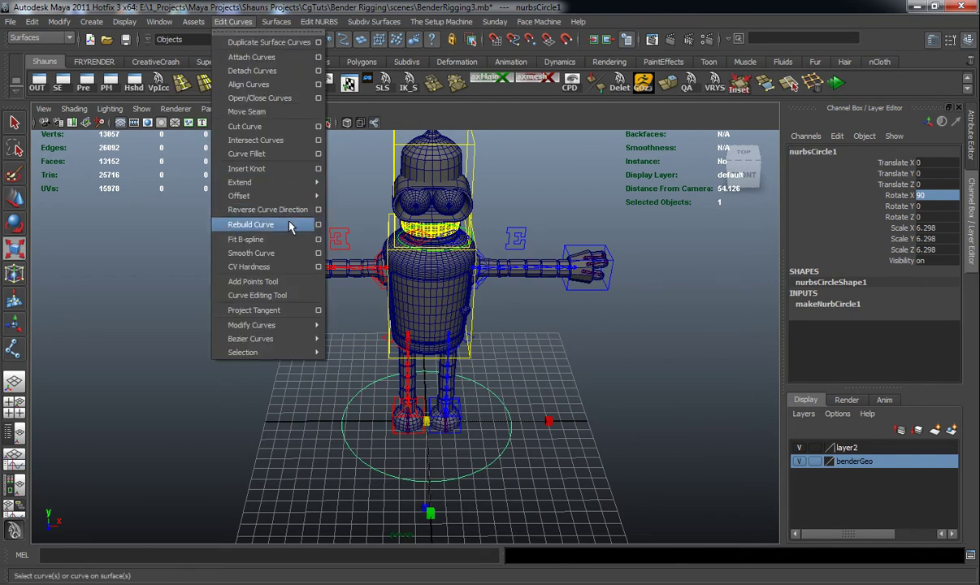
left_click(318, 224)
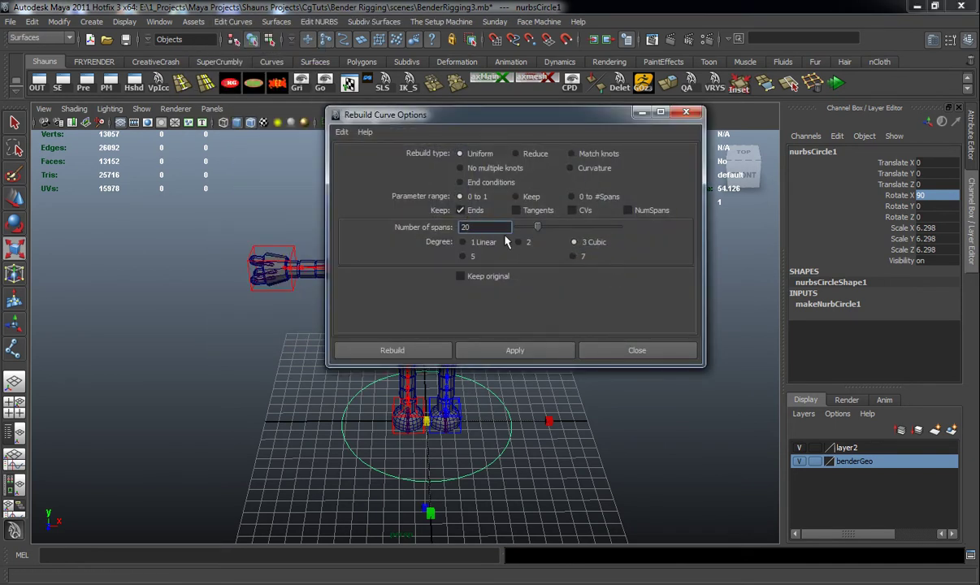
left_click(538, 354)
left_click(599, 356)
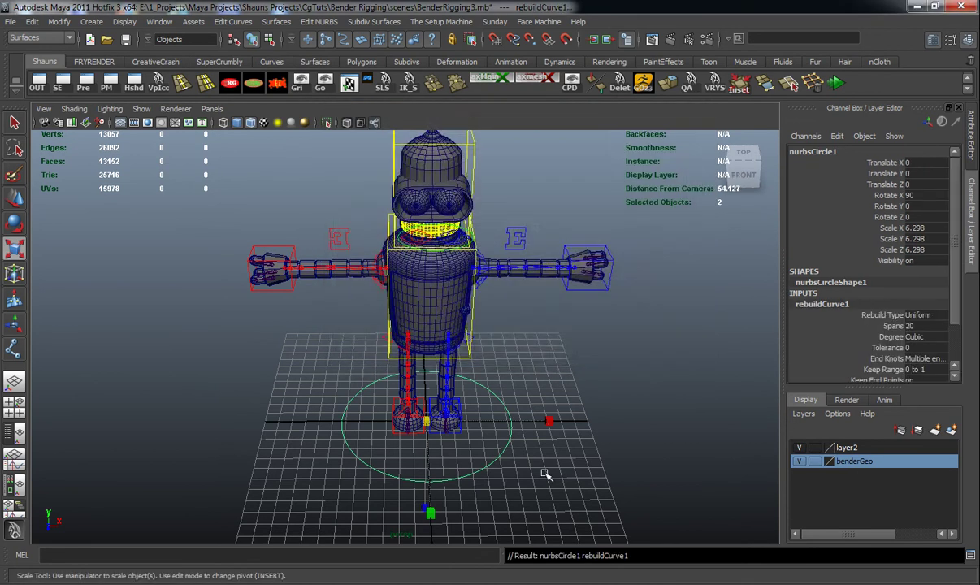
Step: Show the circle's control vertices and select every other one all the way around
middle_click_drag(560, 457, 510, 387, "alt")
left_click_drag(509, 388, 481, 383, "alt")
right_click_drag(482, 382, 415, 374)
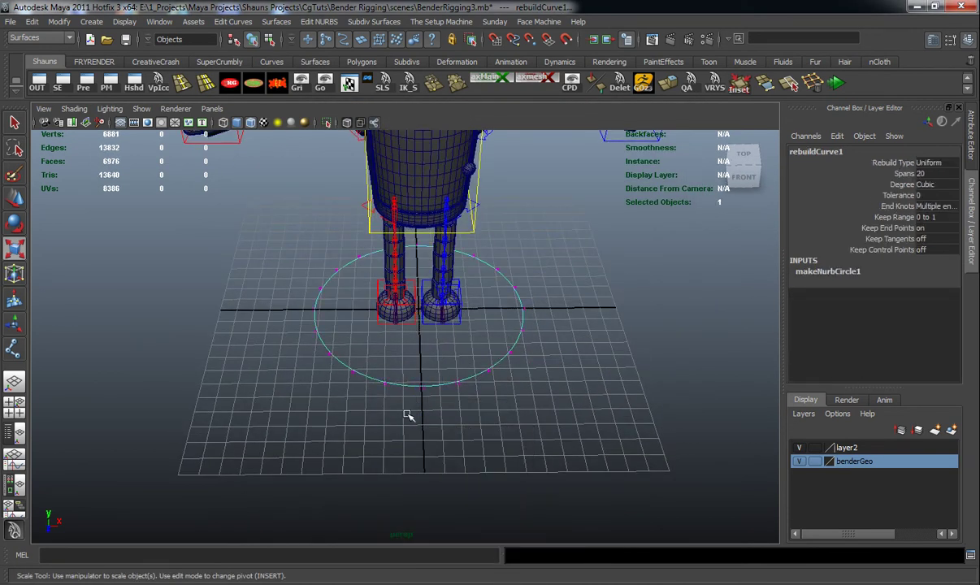
scroll(413, 398, "up", 5)
left_click_drag(414, 415, 442, 427, "alt")
left_click(431, 357)
left_click_drag(387, 406, 424, 416, "alt")
middle_click_drag(424, 416, 487, 412, "alt")
left_click_drag(488, 413, 512, 406, "alt")
left_click(451, 357, "shift")
left_click(313, 359, "shift")
left_click_drag(310, 407, 416, 407, "alt")
middle_click_drag(415, 406, 421, 385, "alt")
left_click_drag(421, 386, 434, 343, "alt")
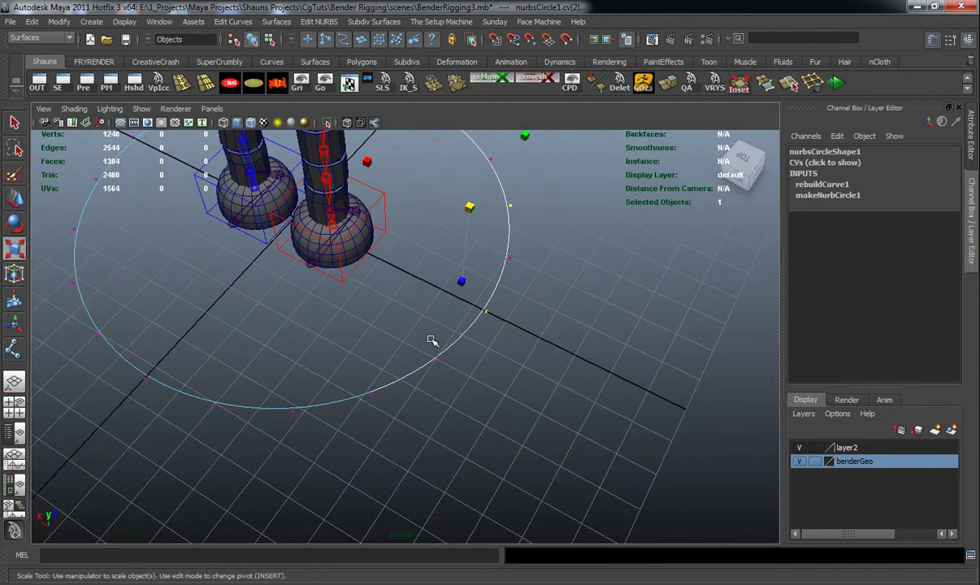
left_click_drag(370, 399, 515, 367, "alt")
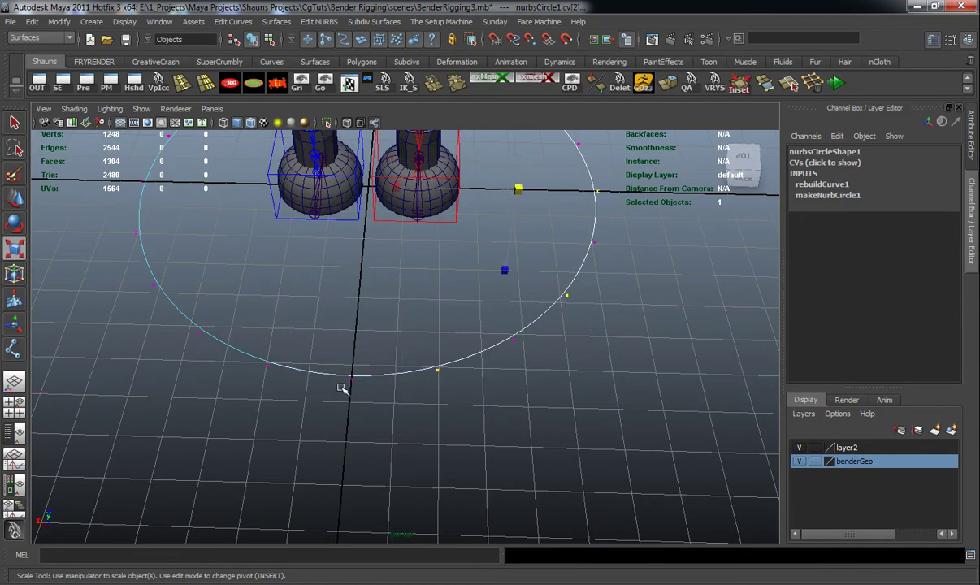
left_click_drag(238, 400, 444, 367, "alt")
left_click_drag(404, 402, 500, 351, "alt")
key("r")
left_click_drag(432, 435, 555, 357, "alt")
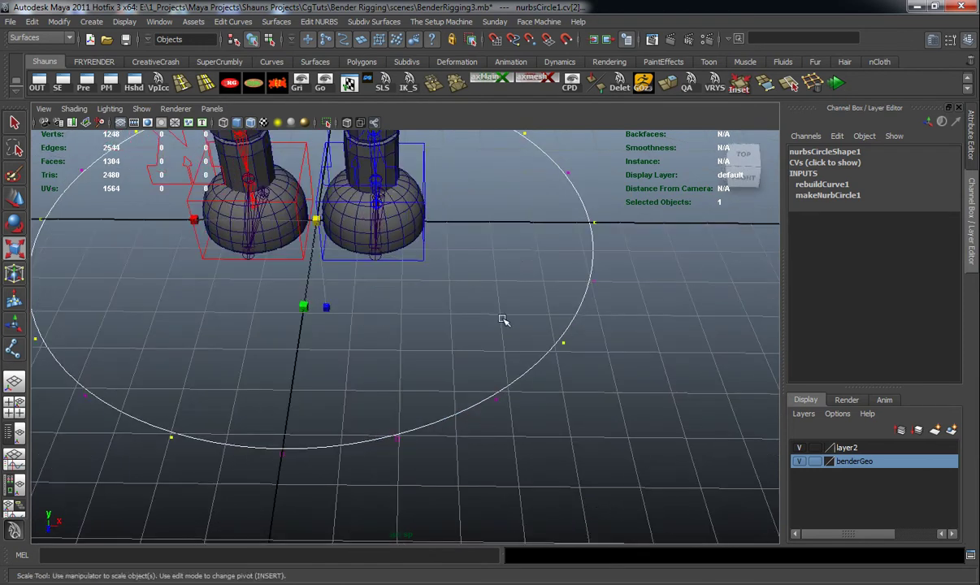
left_click_drag(444, 413, 395, 284, "alt")
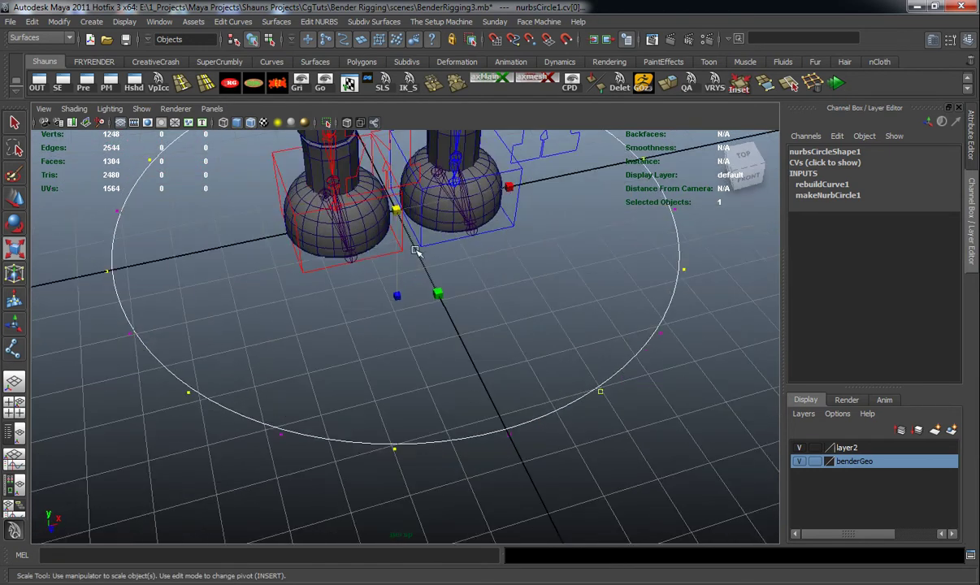
Step: Scale the selected control vertices to give the circle a wavy outline, and return to selecting the whole curve
left_click_drag(313, 293, 412, 354, "alt")
left_click_drag(413, 298, 439, 437)
scroll(440, 436, "down", 3)
left_click(469, 413)
right_click_drag(469, 388, 521, 374)
left_click(505, 394)
left_click_drag(507, 428, 467, 427, "alt")
key("w")
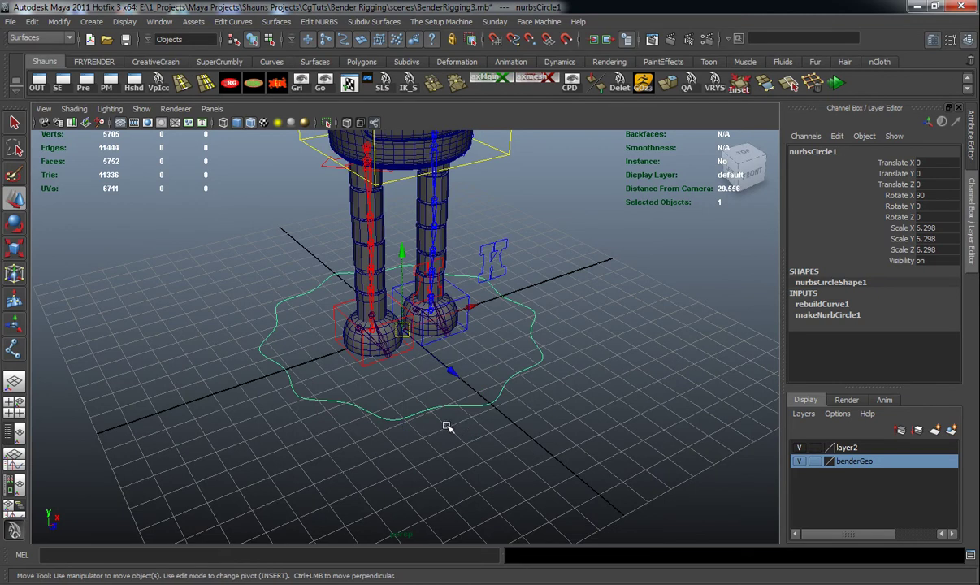
Step: Duplicate the wavy curve as a slightly smaller inner ring, and scale both rings down together around the feet, the inner one to about 4.05
key("ctrl+d")
key("r")
left_click_drag(404, 333, 389, 332)
left_click_drag(418, 439, 410, 397)
left_click_drag(403, 331, 324, 317)
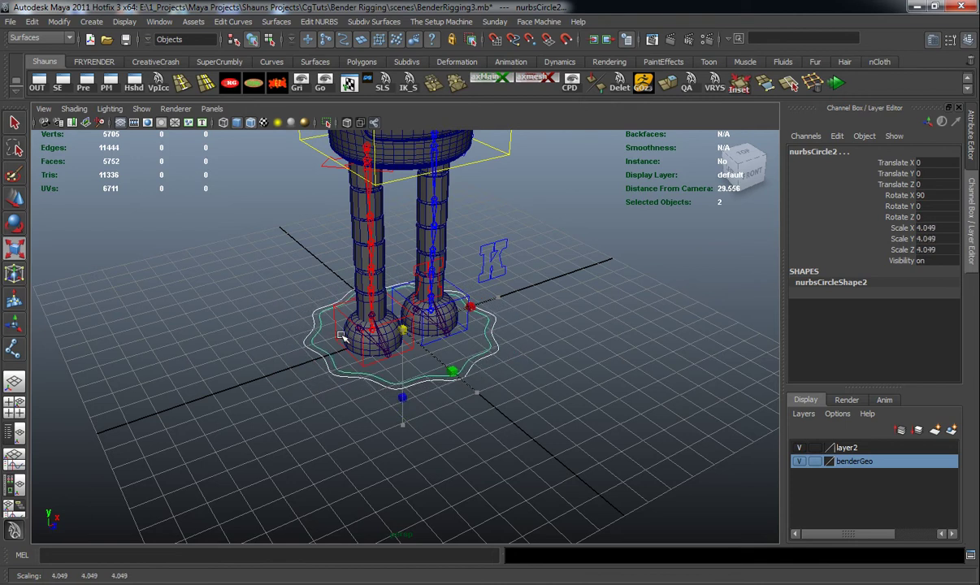
Step: Combine the two wavy rings around the feet into one control curve with the Wizard_Controllers Combine Shapes function
left_click(226, 398)
left_click_drag(226, 399, 402, 356, "alt")
middle_click_drag(399, 358, 405, 414, "alt")
left_click_drag(404, 413, 403, 463)
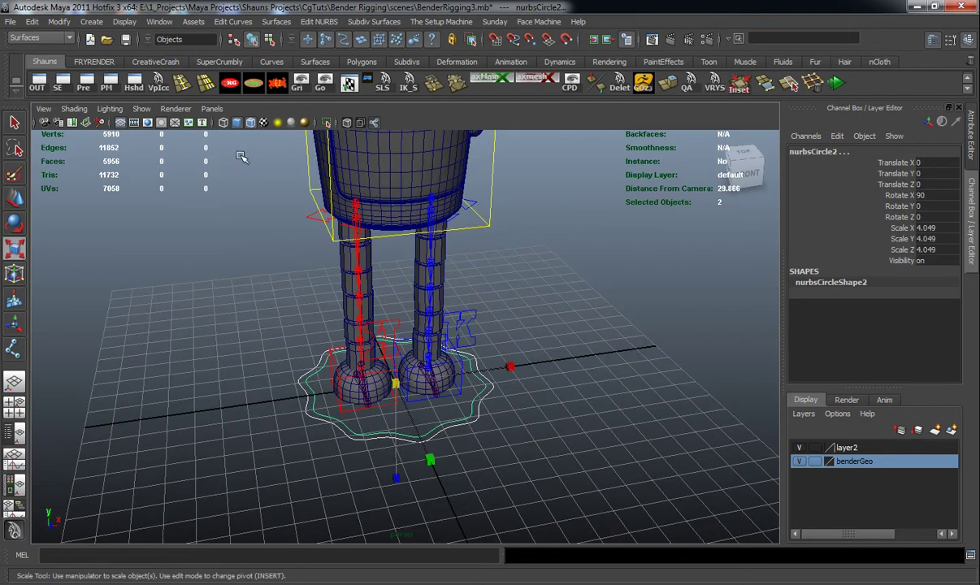
left_click(152, 61)
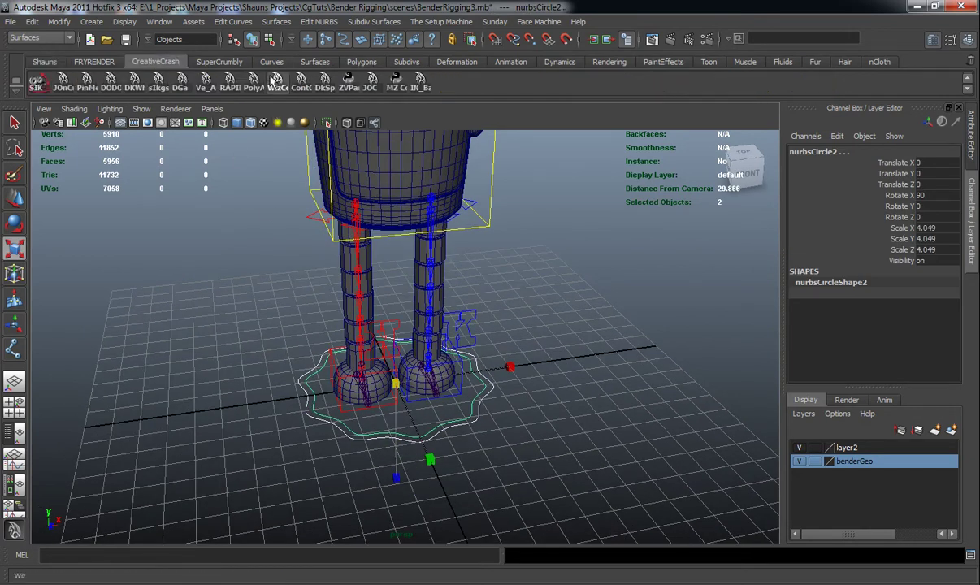
left_click(275, 81)
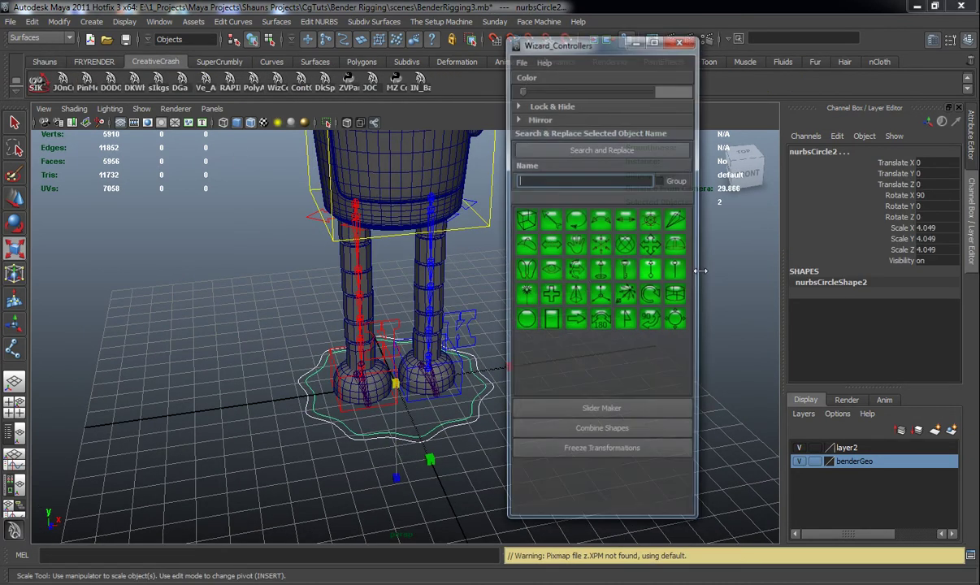
left_click(591, 437)
Step: Examine the combined double-ring curve up close at the feet and check that both rings select together
left_click(374, 452)
left_click(405, 430)
key("f")
middle_click_drag(445, 423, 397, 381, "alt")
left_click(376, 408)
left_click(373, 396)
left_click(313, 385)
left_click(317, 391)
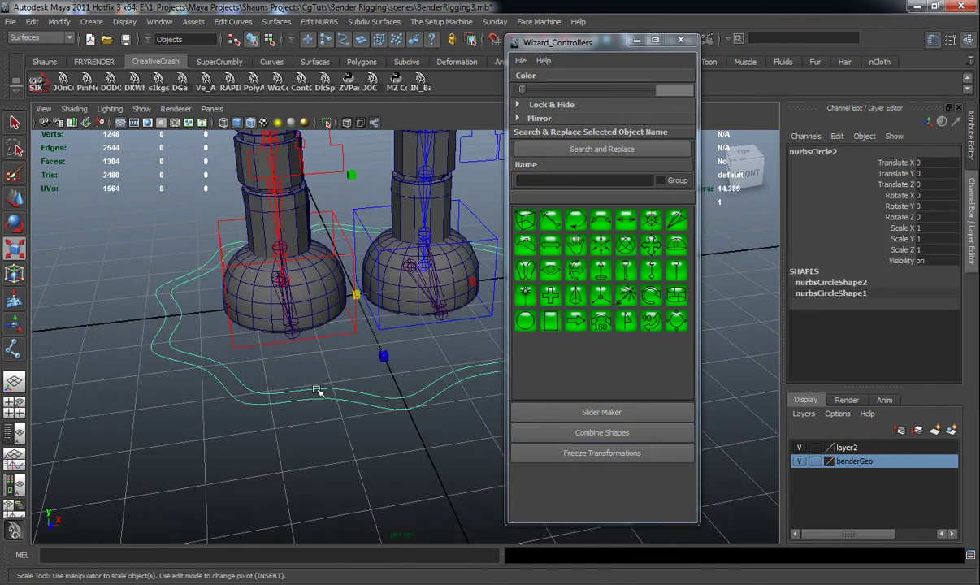
Step: Run the custom channel box cleanup script on the combined curve, and rename the curve CC_BenderMasterGreyController
left_click(45, 61)
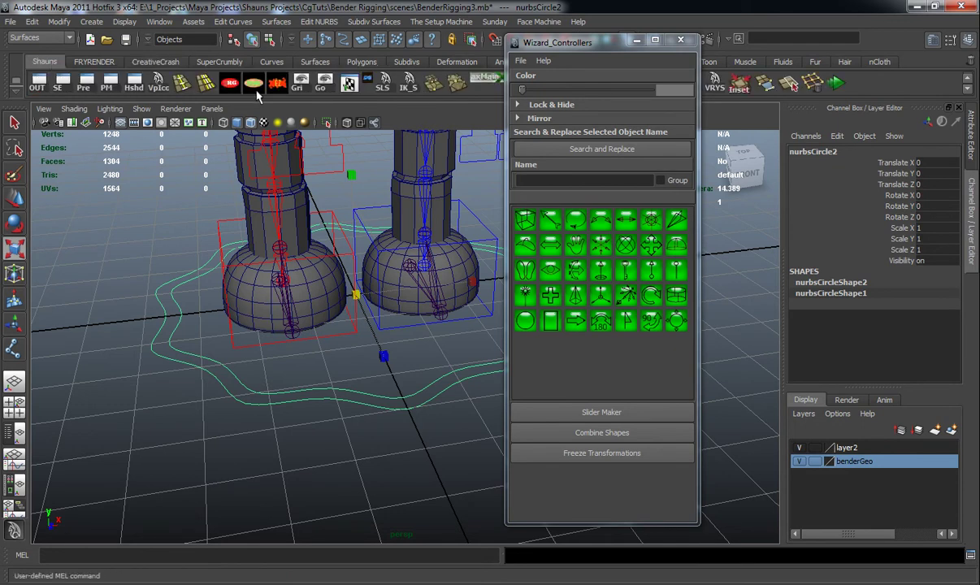
left_click(258, 83)
left_click(680, 40)
left_click(824, 152)
left_click(823, 151)
type("CC BenderMasterGrey")
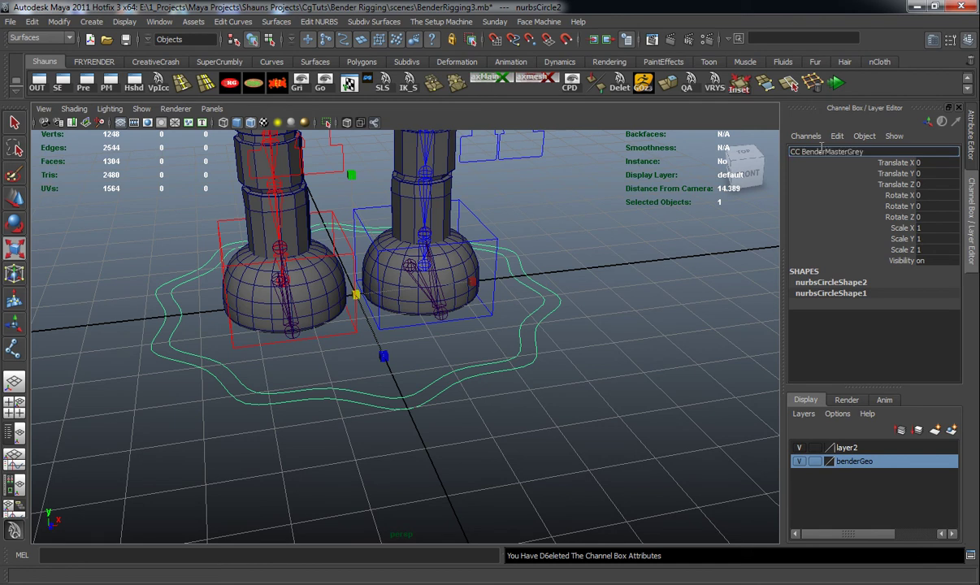
type("_BenderMasterGreyController")
key("Return")
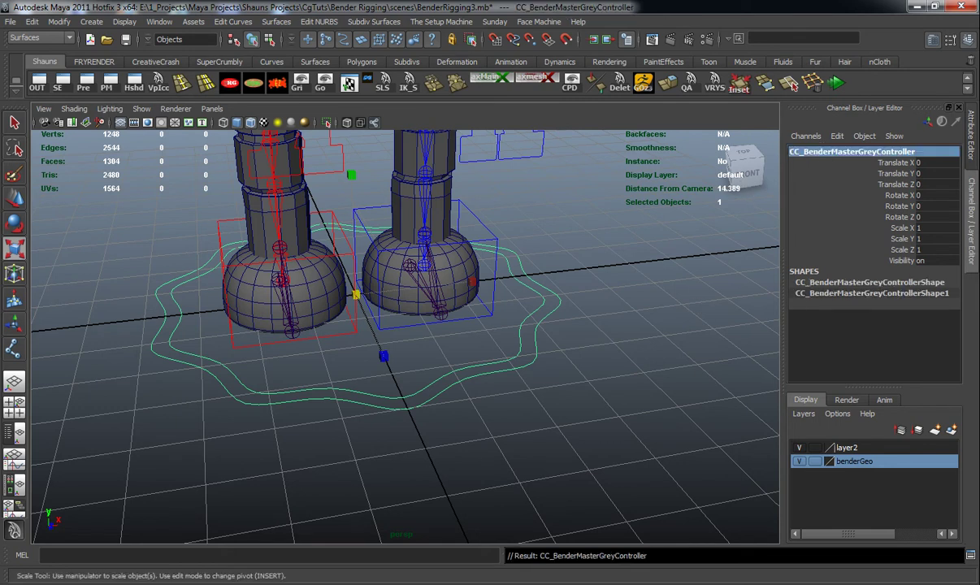
Step: Recolour the master ring controller bright green with the Color Changer script
left_click(732, 342)
right_click_drag(528, 361, 501, 369, "alt")
left_click_drag(502, 368, 532, 421, "alt")
left_click(532, 420)
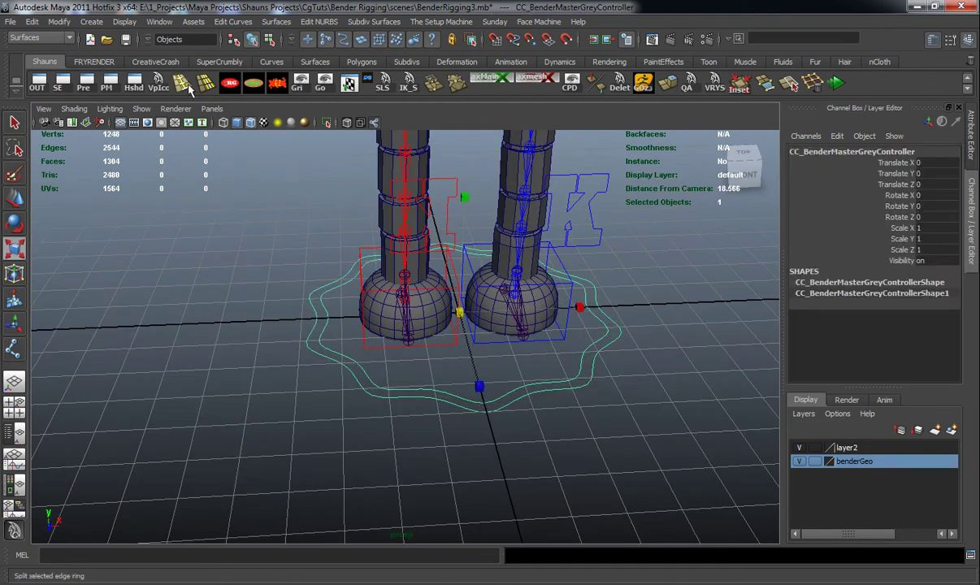
left_click(200, 65)
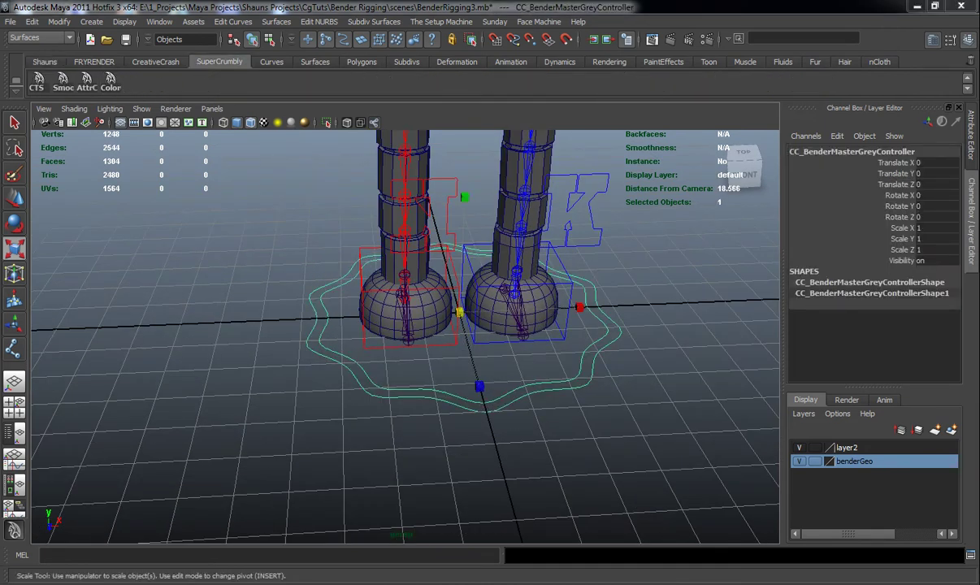
left_click_drag(396, 177, 403, 162)
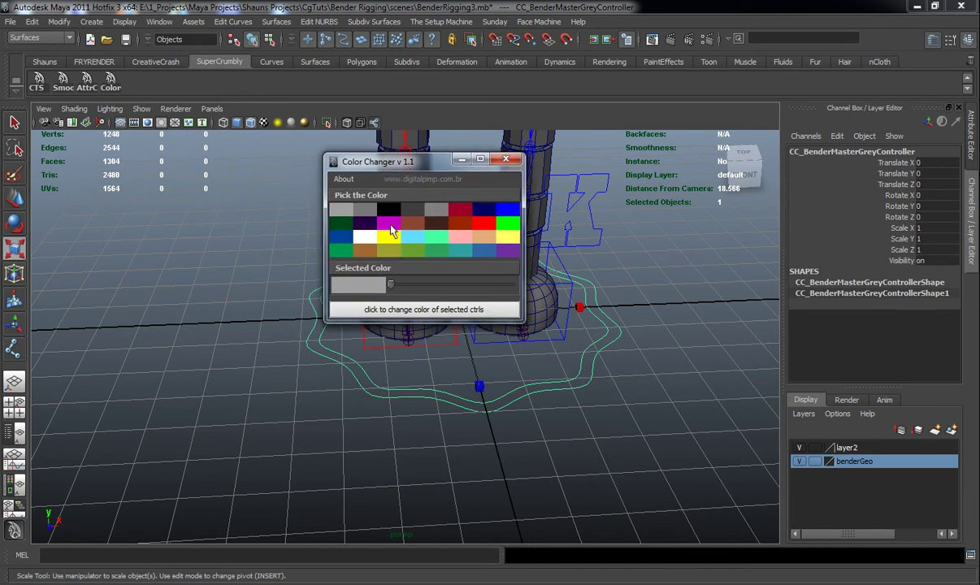
left_click(389, 225)
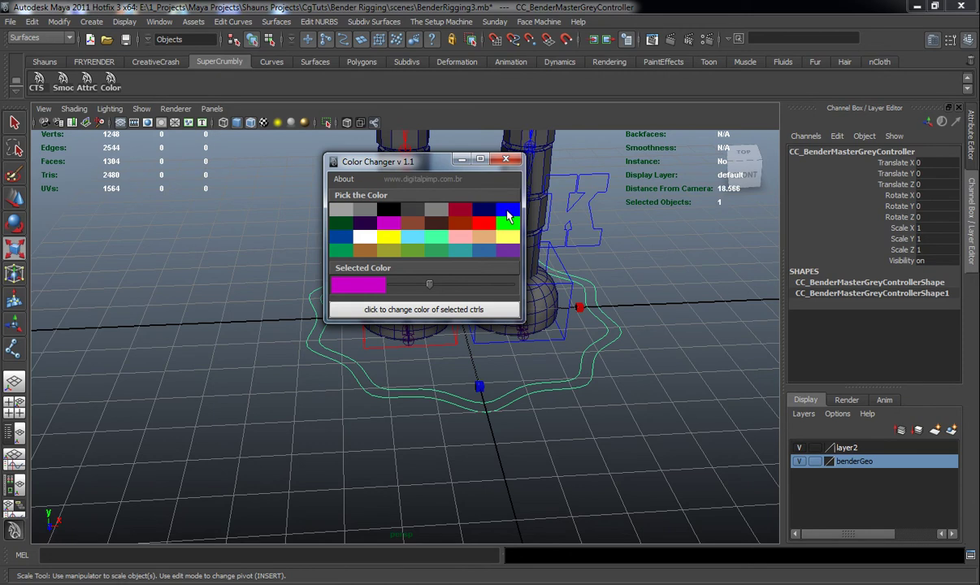
left_click(505, 224)
left_click(465, 309)
left_click(506, 159)
Step: Start a new keyable enum attribute named SmoothControllerMaster on the master ring controller
left_click_drag(569, 453, 424, 409, "alt")
scroll(424, 409, "down", 8)
middle_click_drag(387, 280, 380, 400, "alt")
left_click_drag(381, 400, 377, 394, "alt")
middle_click_drag(376, 394, 374, 352, "alt")
left_click_drag(374, 352, 378, 410, "alt")
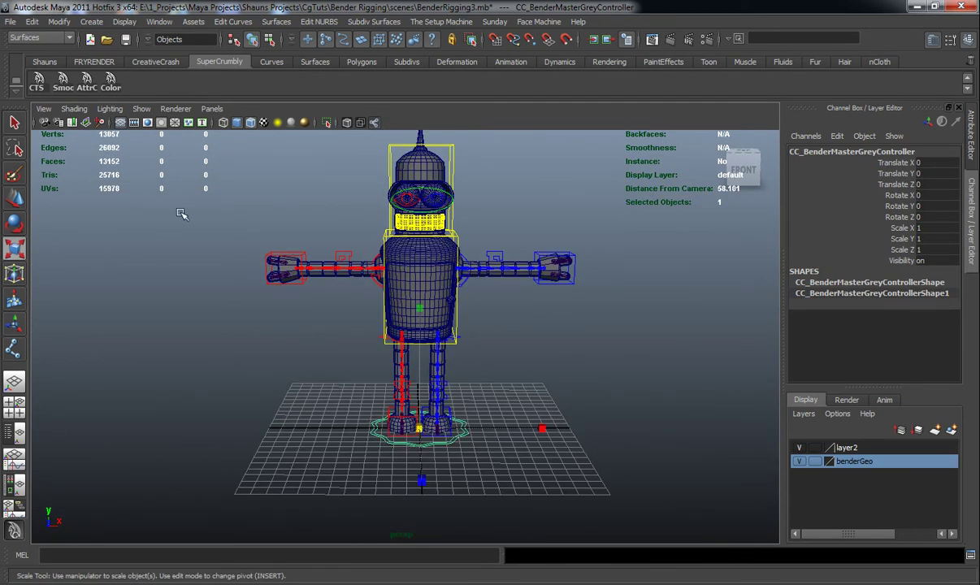
left_click(59, 22)
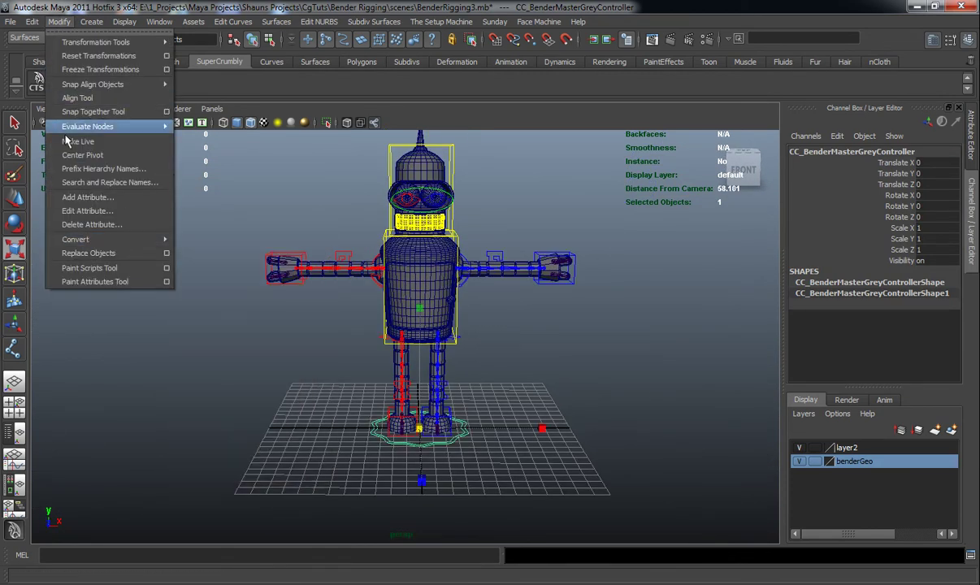
left_click(81, 196)
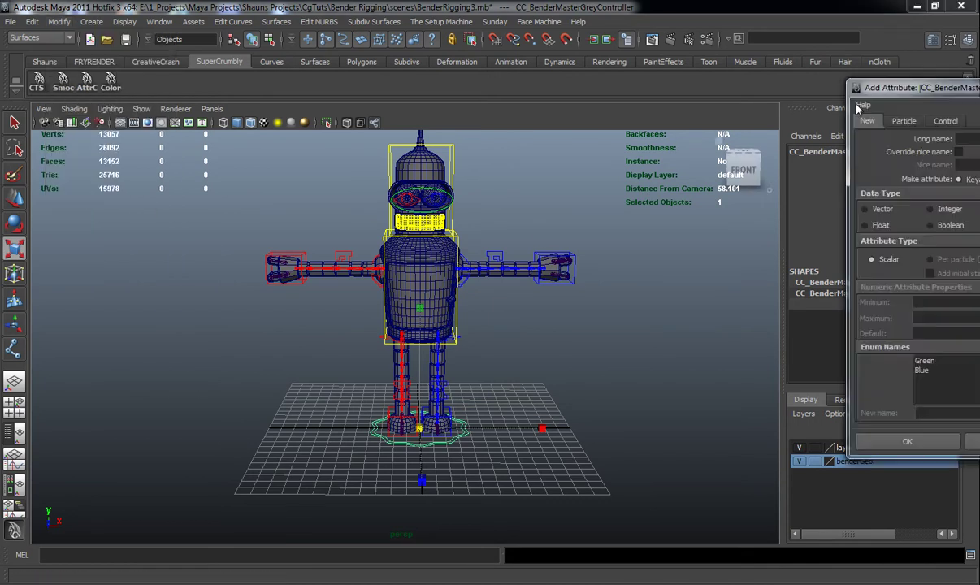
left_click_drag(527, 103, 494, 95)
left_click(492, 142)
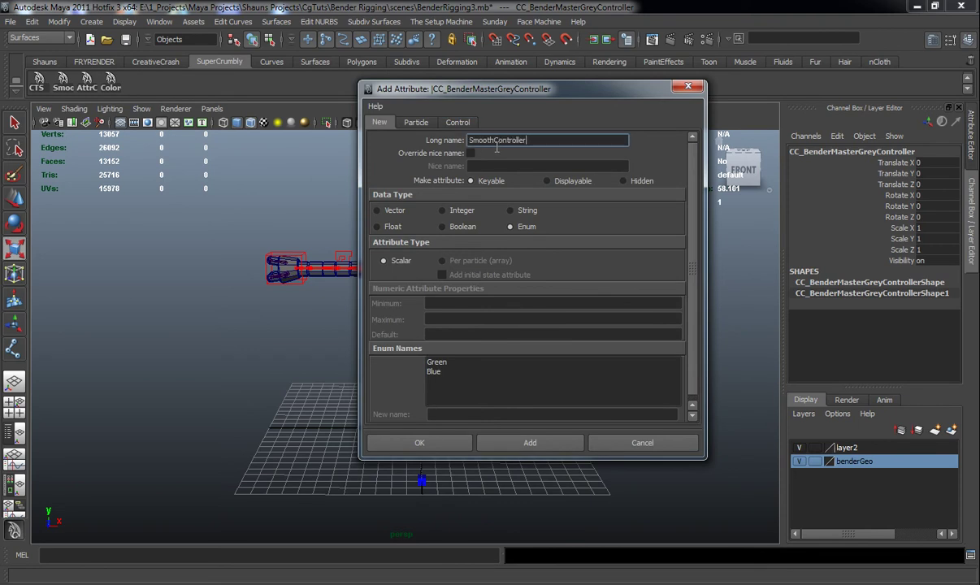
Step: Replace the enum names Green and Blue with Animation and Rendering
left_click(447, 361)
left_click_drag(525, 411, 392, 414)
type("Animation")
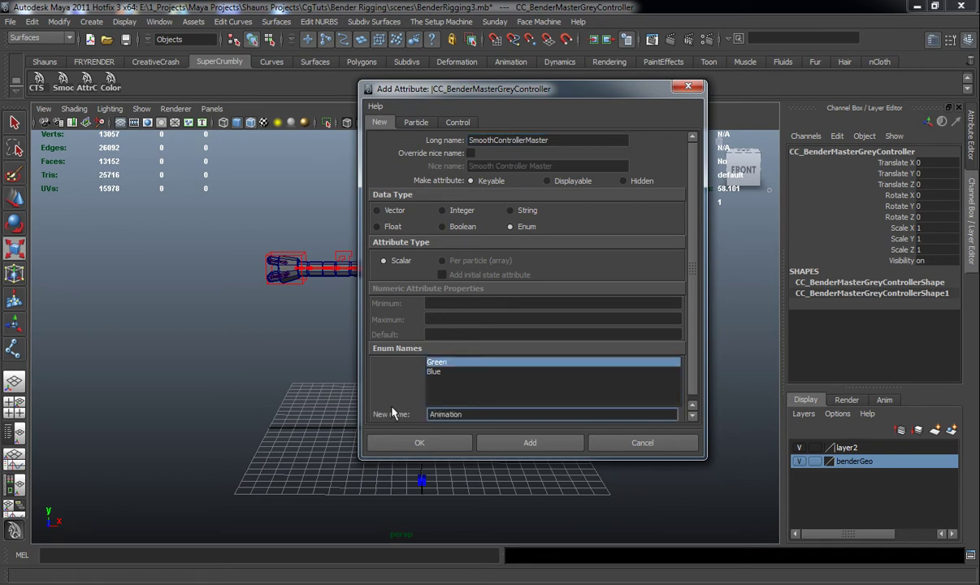
left_click(447, 372)
left_click_drag(460, 414, 377, 415)
type("Rendering")
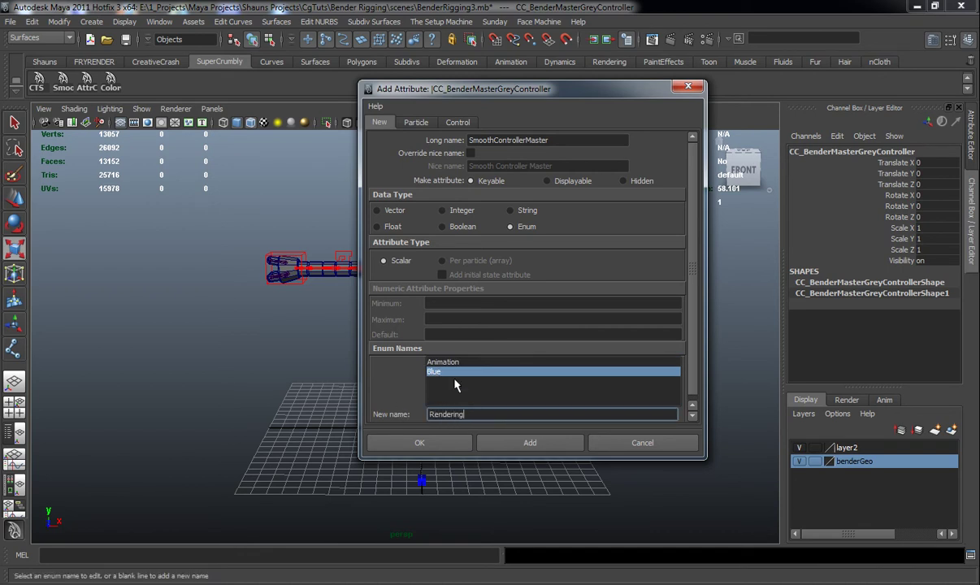
key("Return")
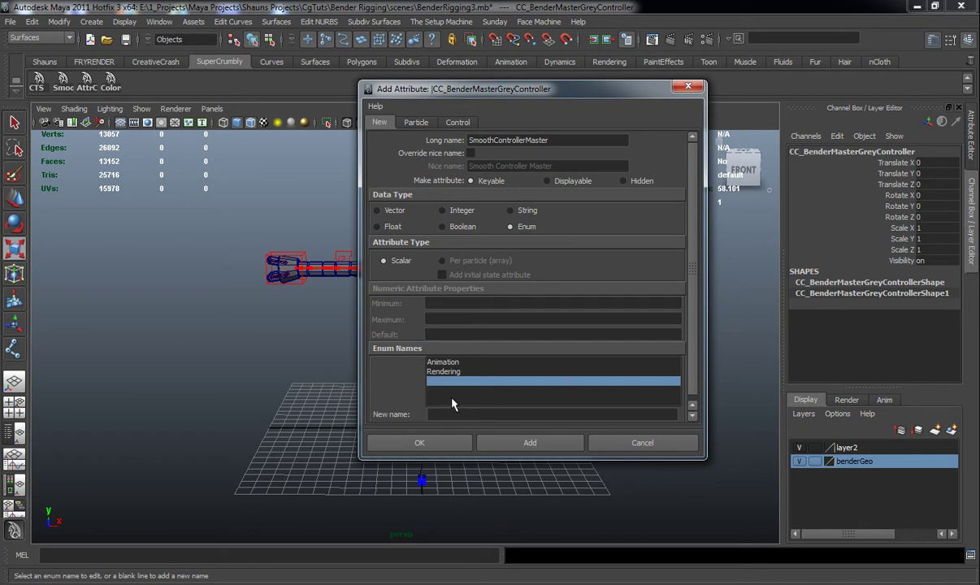
Step: Enter a third enum name beginning with BiteMyShineySmoothA, and add the attribute to the master controller
left_click(449, 414)
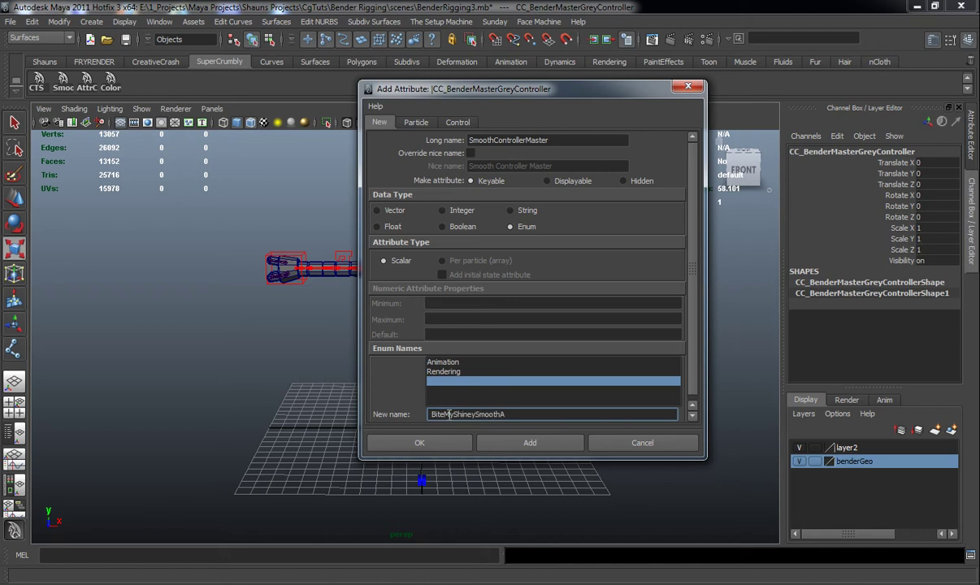
left_click(531, 446)
left_click(632, 446)
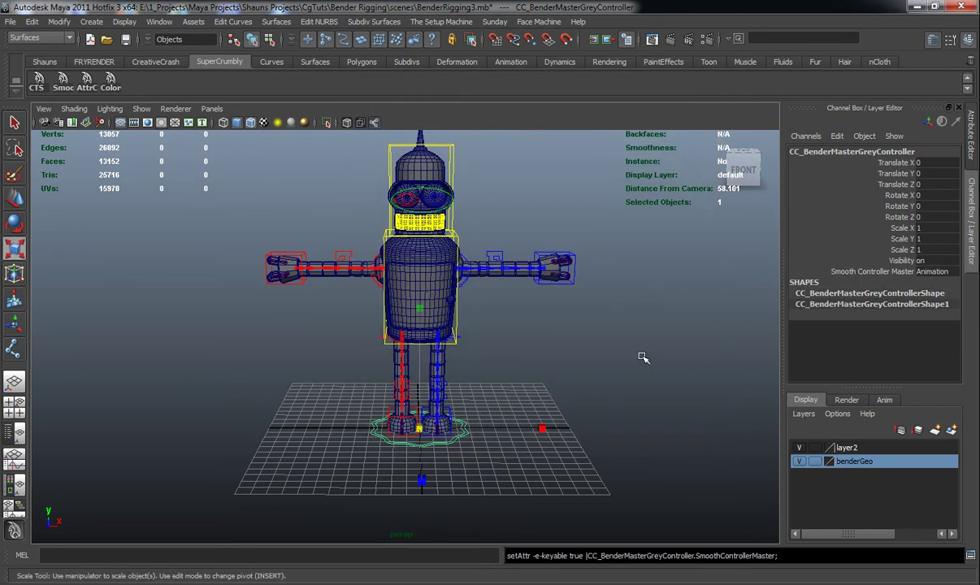
Step: Select the body control CC_BodyMain and start a new keyable float attribute named HeadSpinY on it
left_click(638, 357)
left_click_drag(551, 354, 540, 363, "alt")
middle_click_drag(539, 363, 536, 411, "alt")
right_click_drag(480, 410, 508, 402, "alt")
left_click_drag(508, 401, 461, 335, "alt")
left_click(457, 302)
middle_click_drag(459, 295, 462, 341, "alt")
left_click_drag(448, 335, 455, 329, "alt")
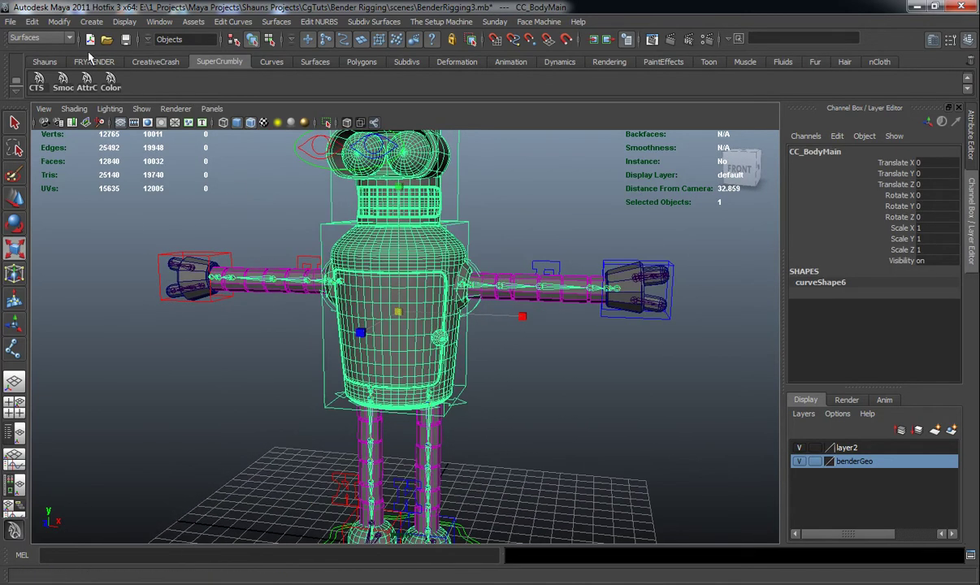
left_click(56, 22)
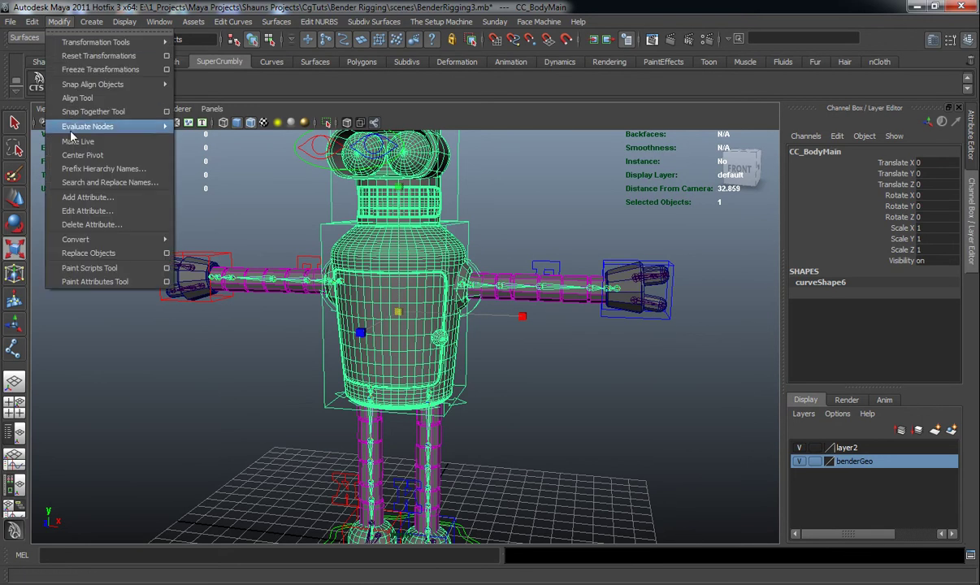
left_click(92, 190)
left_click_drag(482, 91, 705, 71)
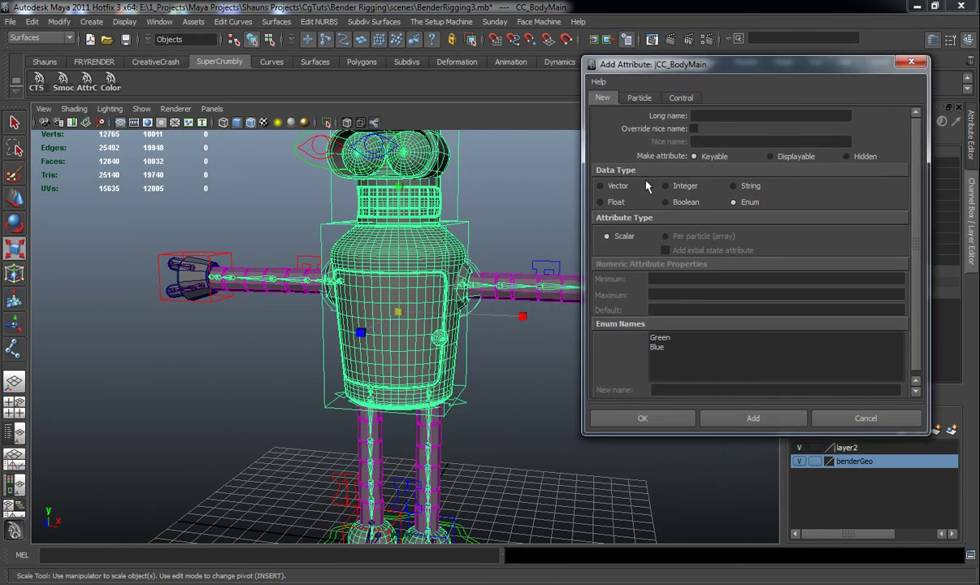
left_click(602, 202)
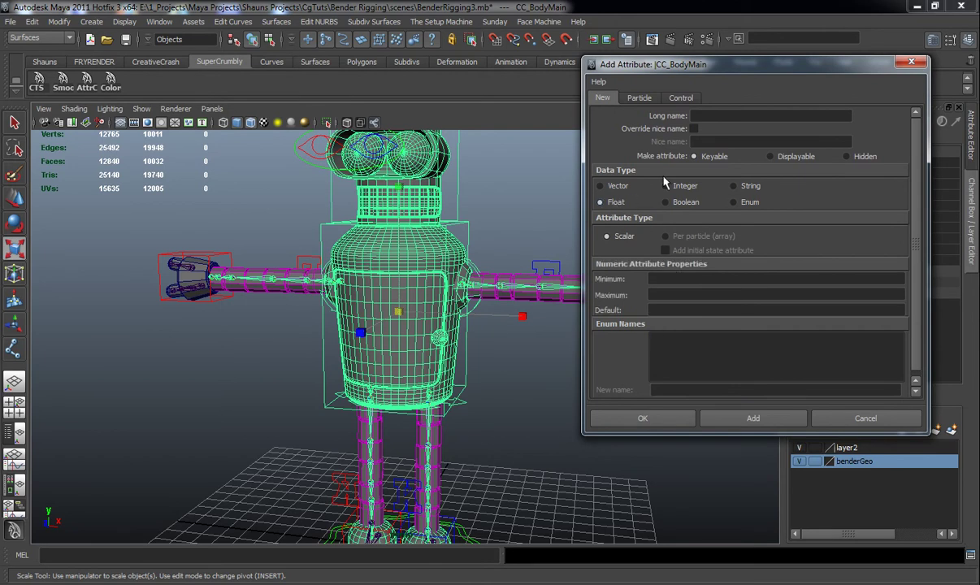
left_click(717, 115)
left_click_drag(721, 69, 720, 75)
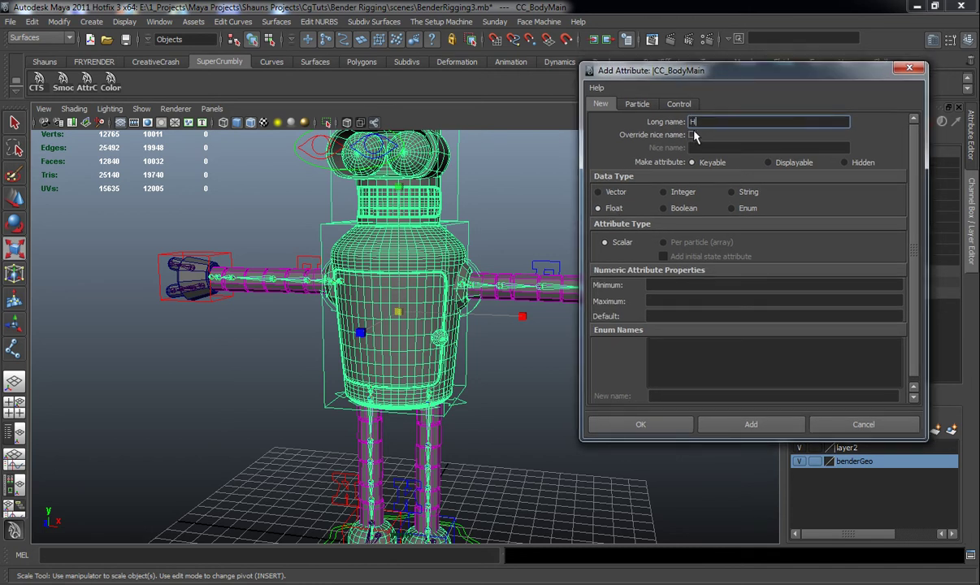
type("HeadSpinY")
Step: Give HeadSpinY a minimum of -25, maximum of 25 and default of 0, add it, and reselect the body control to check it
left_click(658, 285)
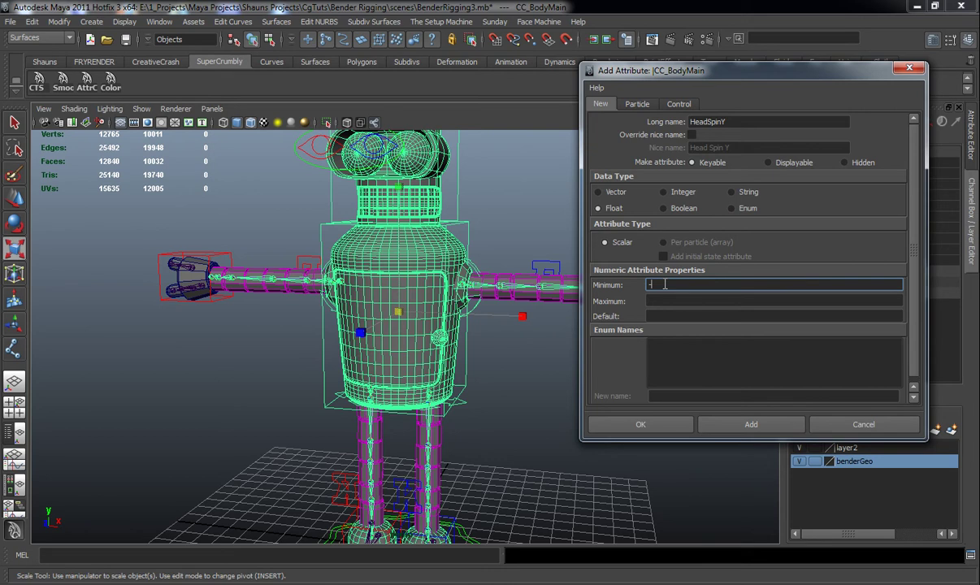
left_click(661, 300)
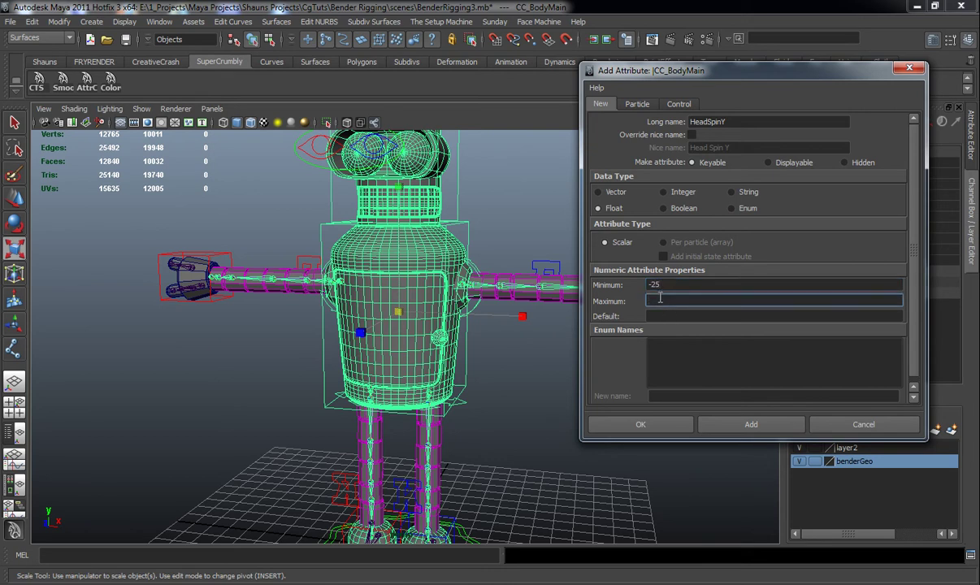
left_click(664, 316)
type("0")
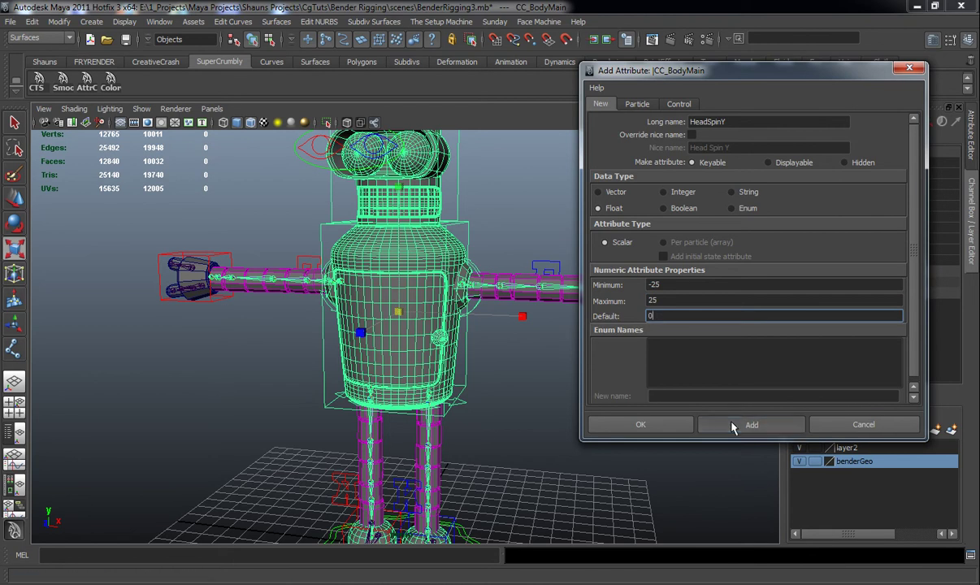
left_click(732, 427)
left_click_drag(683, 78, 691, 371)
left_click(496, 240)
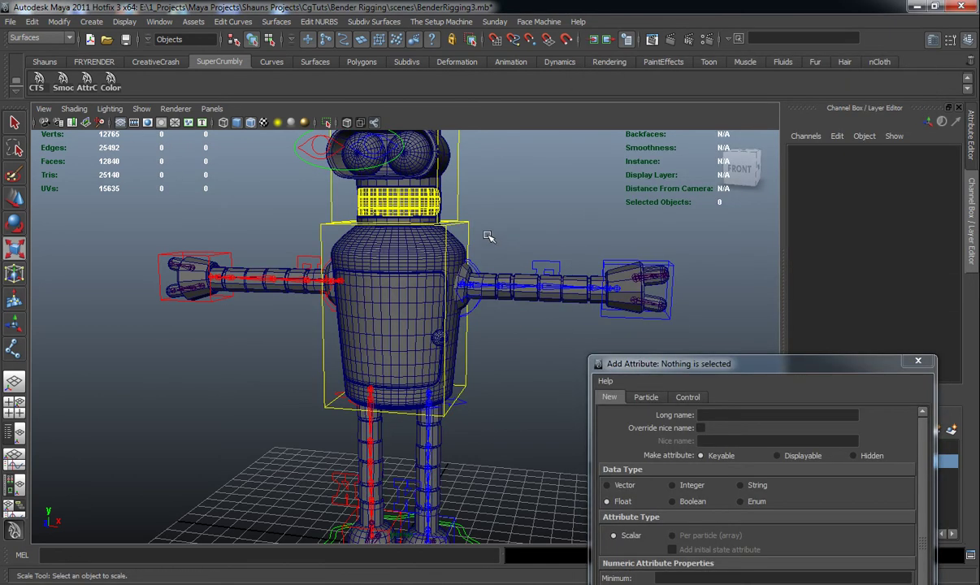
left_click(446, 218)
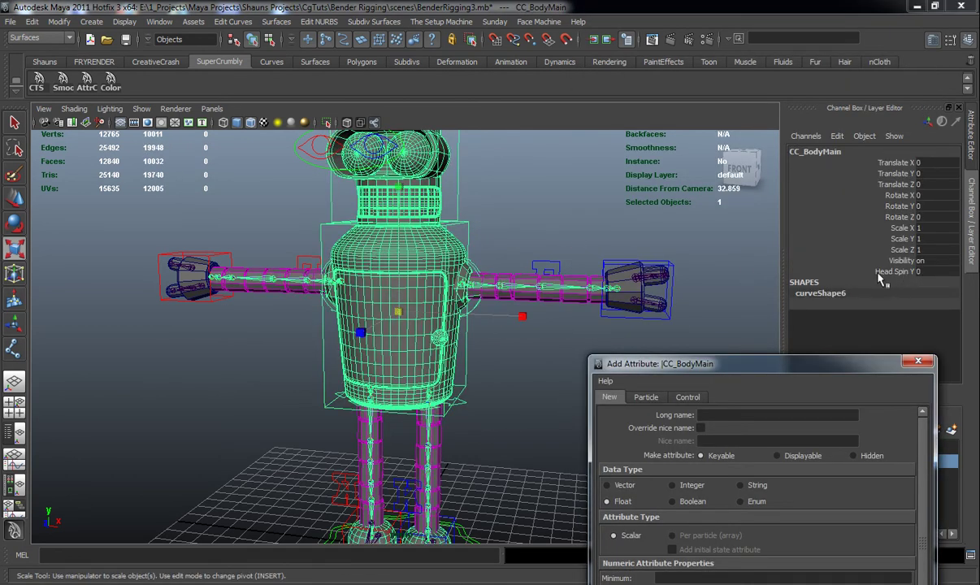
Step: Add a keyable float attribute named DoorController to CC_BodyMain with minimum 0, maximum 10 and default 0
left_click_drag(750, 370, 645, 57)
left_click(471, 253)
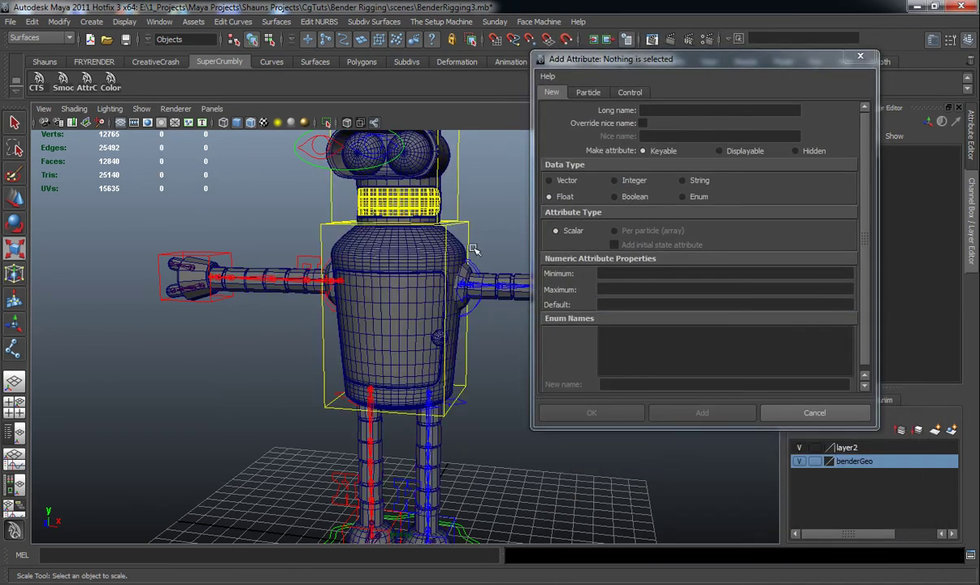
left_click(447, 222)
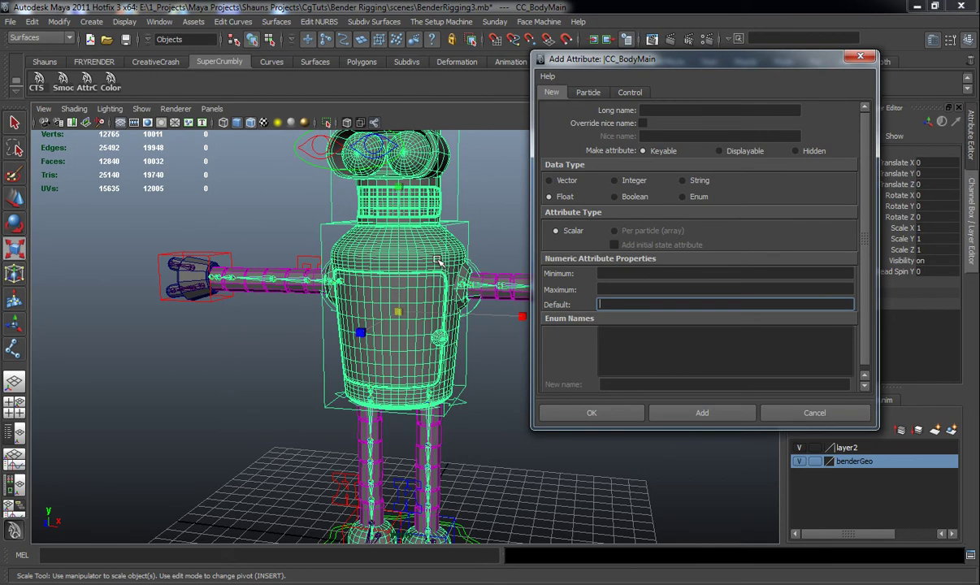
left_click(661, 111)
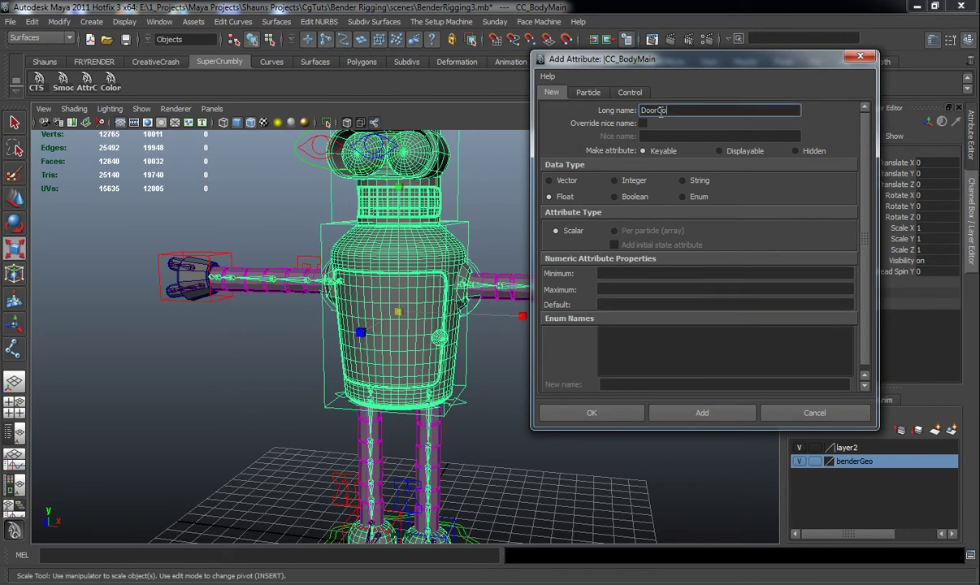
left_click(612, 273)
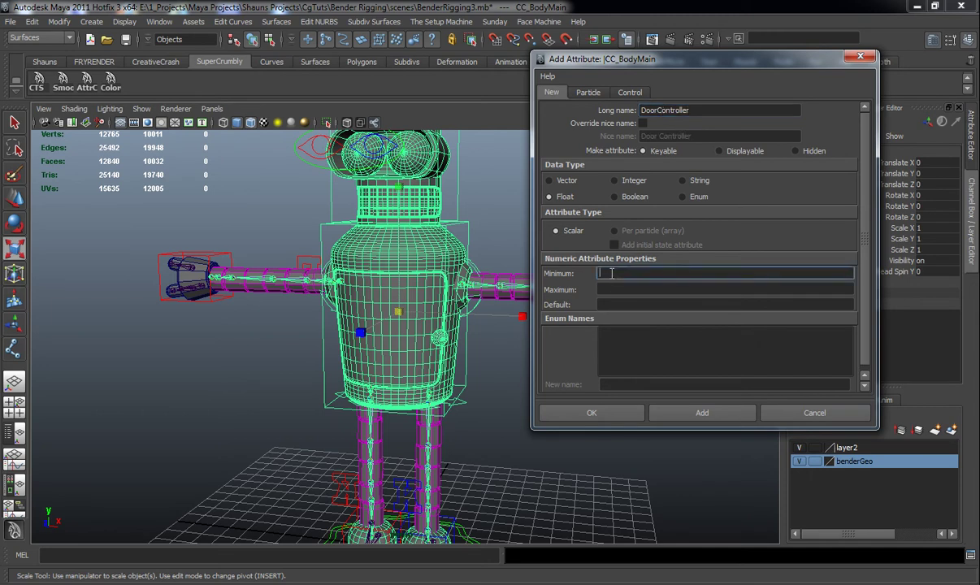
left_click(626, 291)
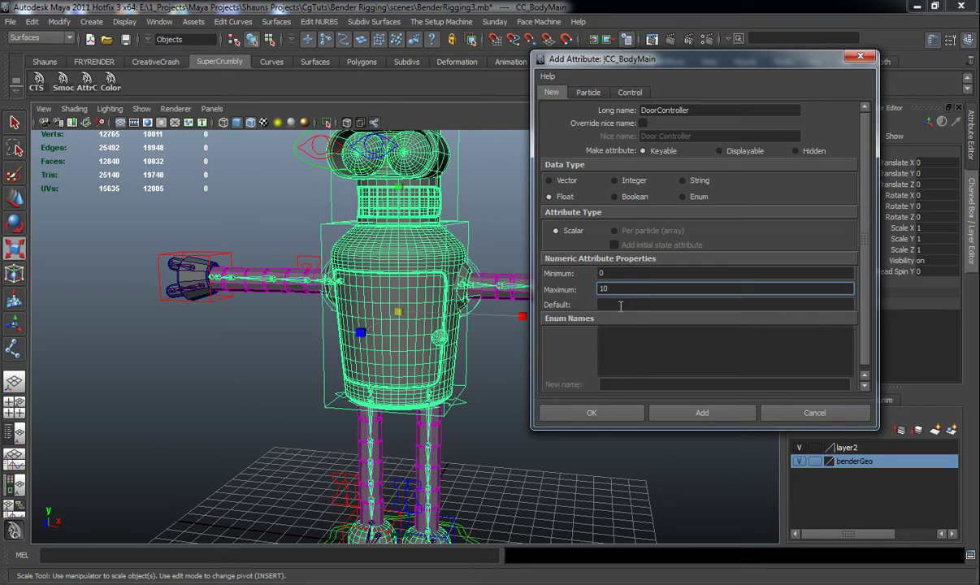
left_click(621, 305)
type("0")
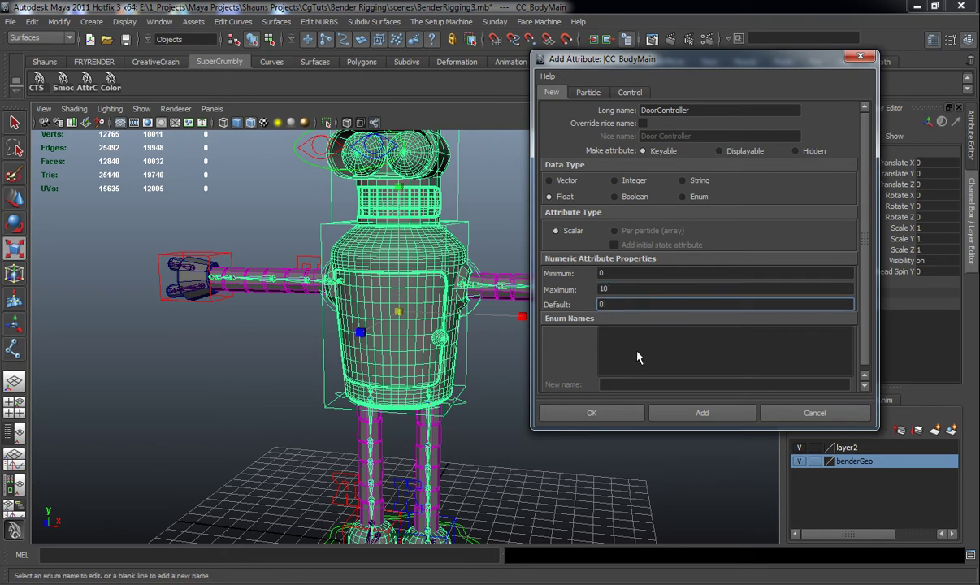
left_click(681, 414)
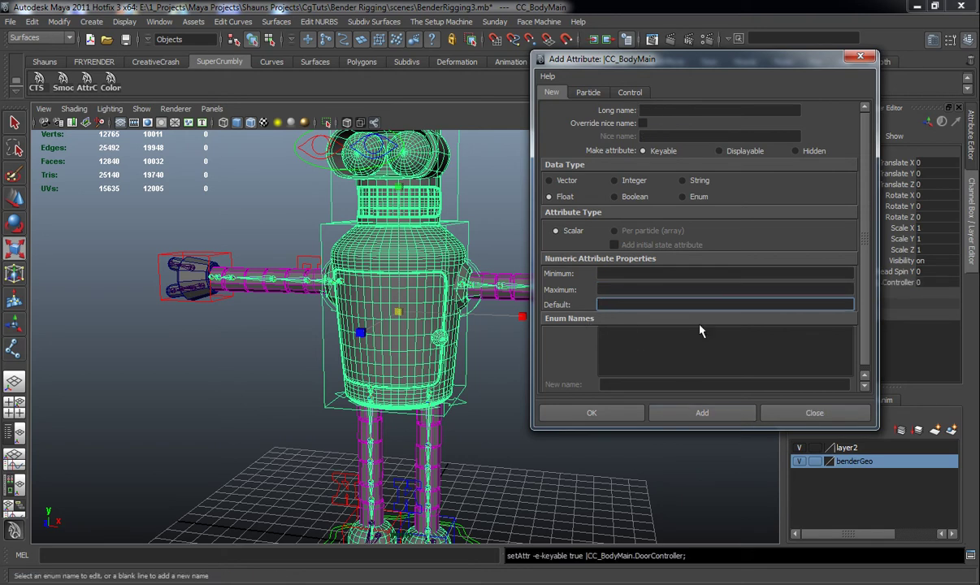
Step: Select both hand controls, CC_L_Arm and CC_R_Arm, as targets for new attributes
left_click_drag(752, 63, 979, 101)
middle_click_drag(518, 212, 511, 276, "alt")
left_click(510, 257)
left_click_drag(510, 261, 513, 301, "alt")
middle_click_drag(506, 301, 462, 259, "alt")
right_click_drag(462, 258, 481, 293, "alt")
middle_click_drag(481, 292, 426, 251, "alt")
left_click(517, 313)
left_click_drag(407, 344, 436, 339, "alt")
left_click(196, 285)
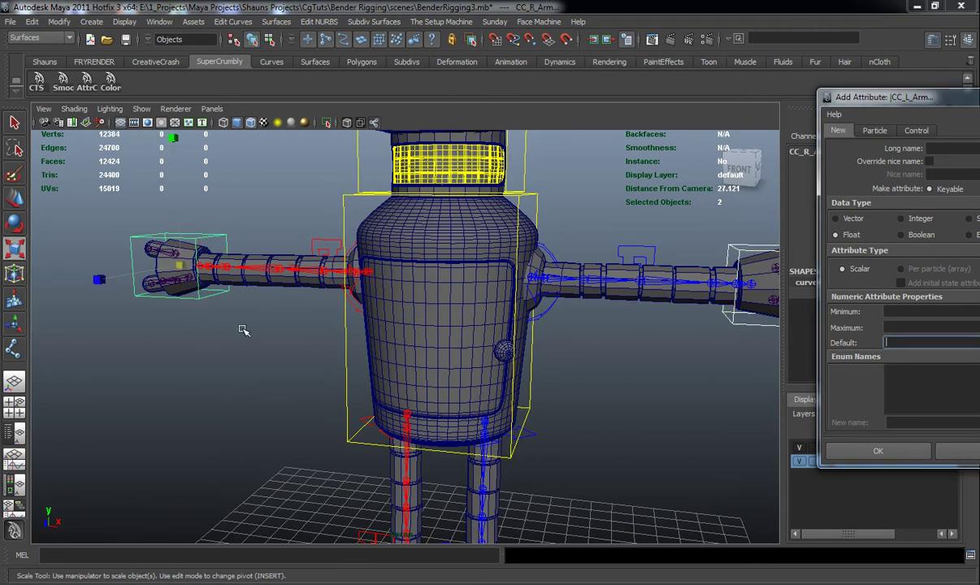
Step: Add a keyable enum attribute StretchyLimb with options Off and On to both arm controls, and check its options
left_click_drag(864, 100, 419, 97)
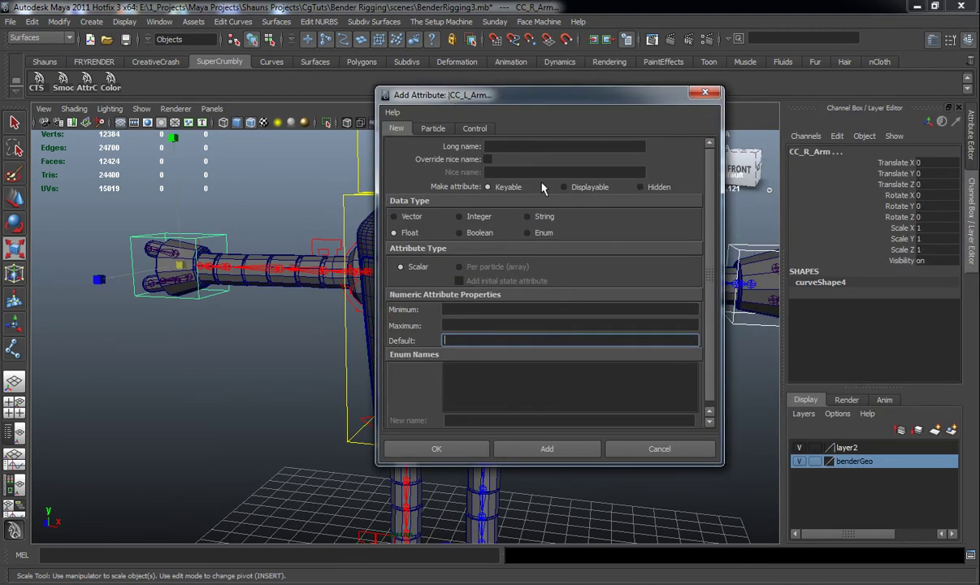
left_click(532, 232)
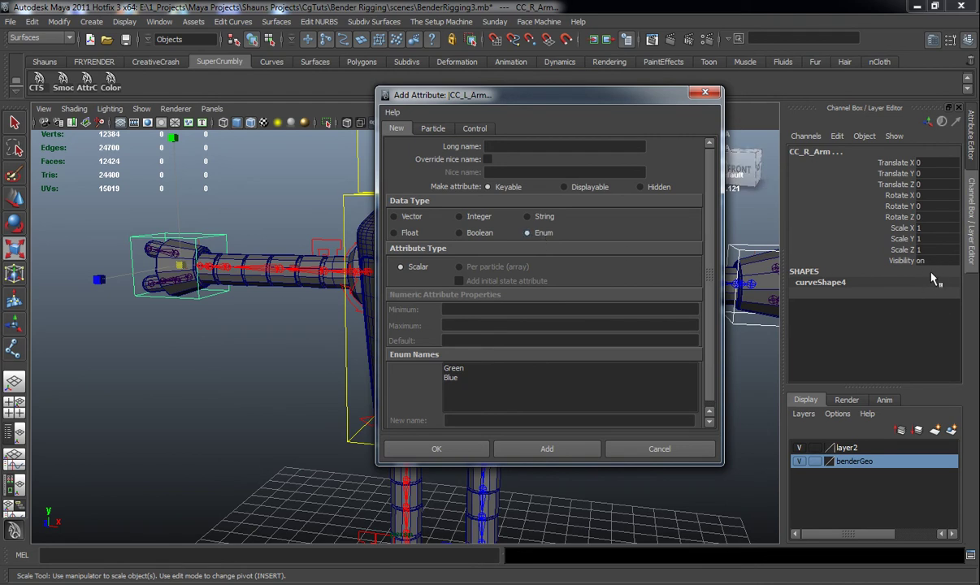
left_click(532, 145)
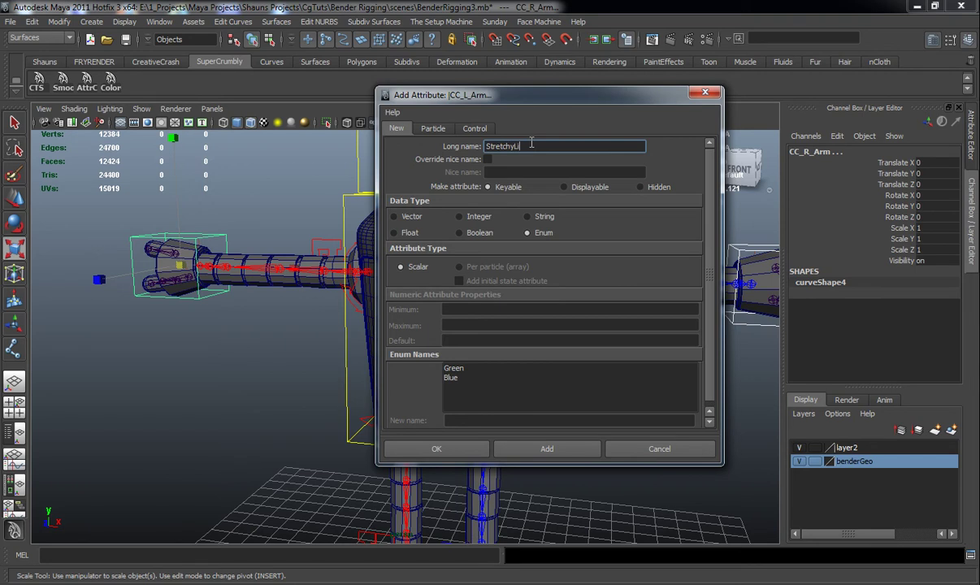
left_click(452, 368)
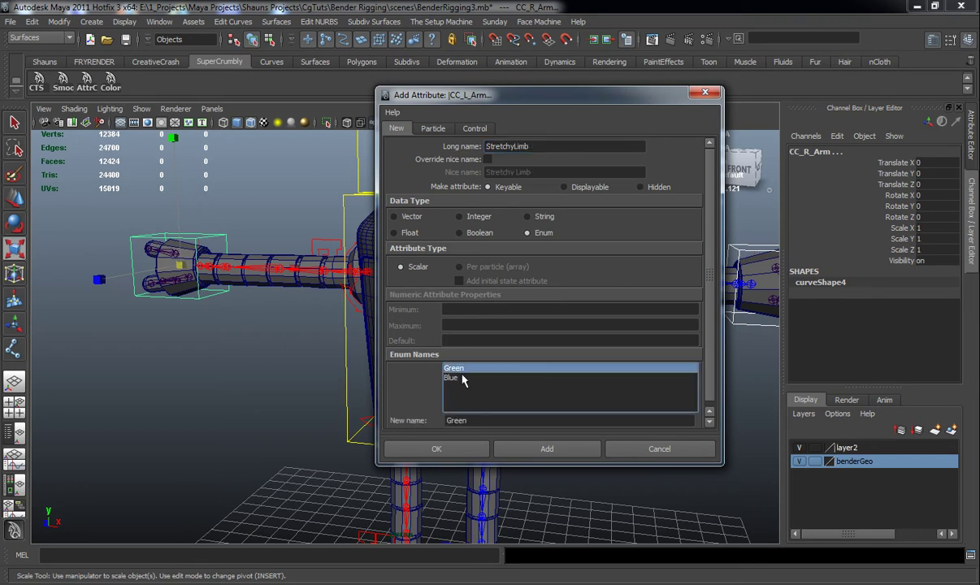
type("Off")
left_click(449, 377)
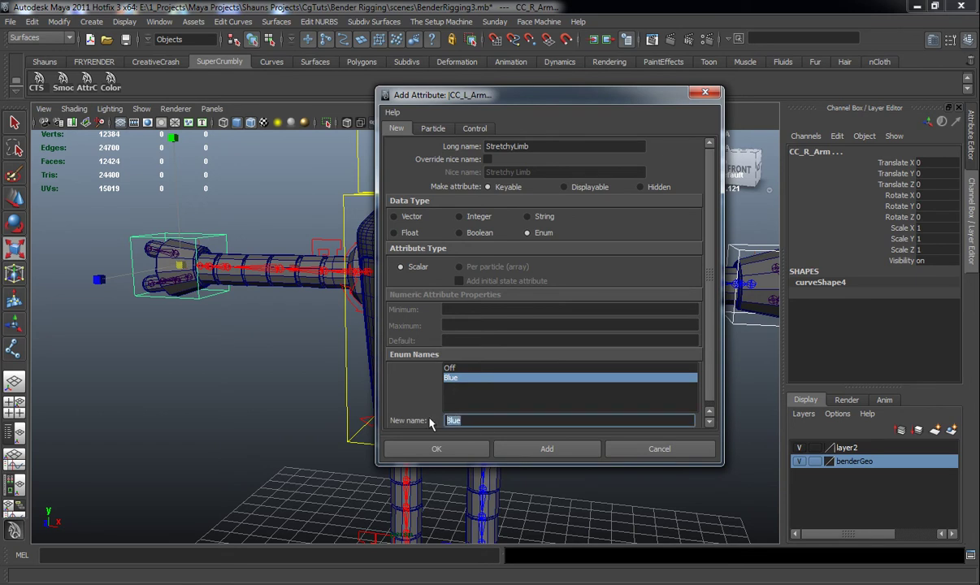
left_click(527, 452)
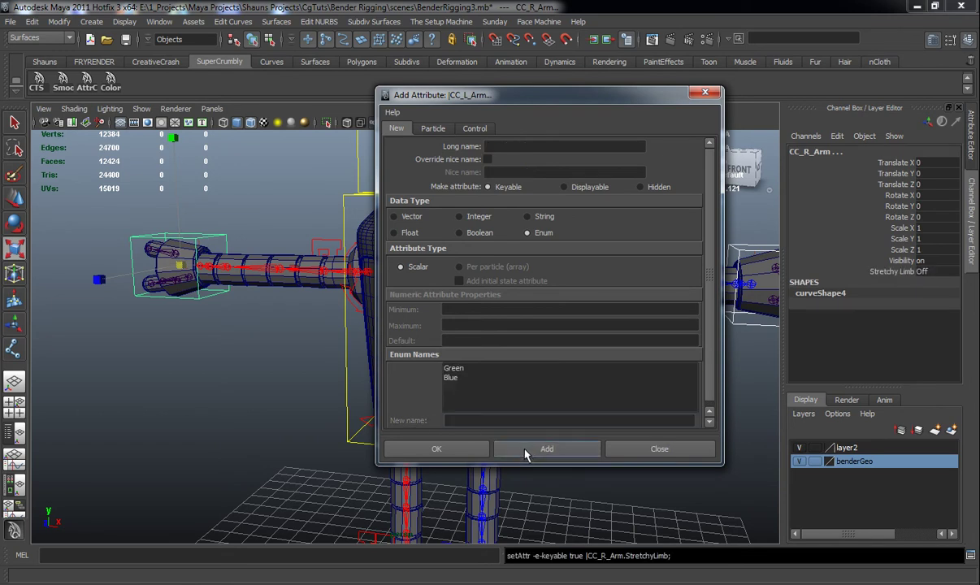
left_click(922, 272)
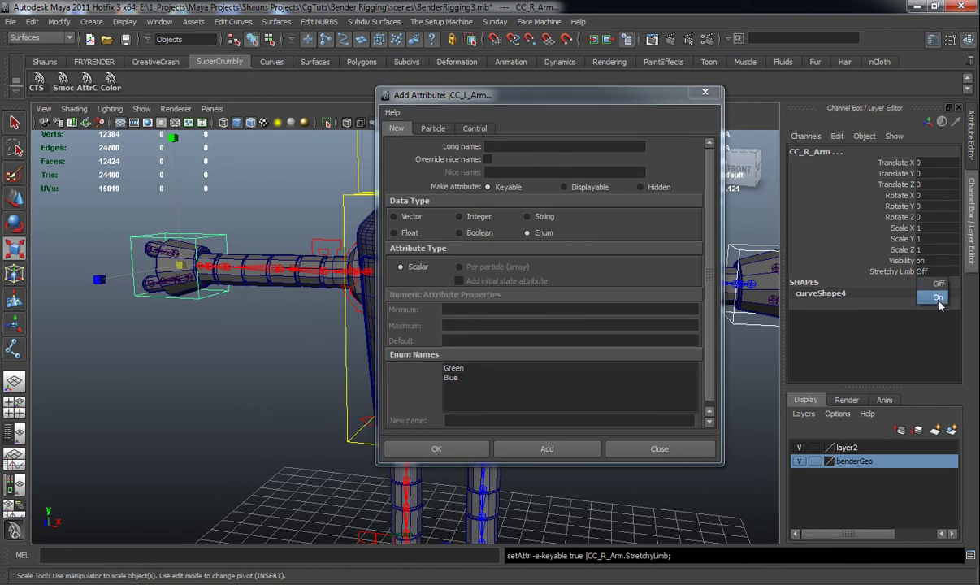
left_click(939, 285)
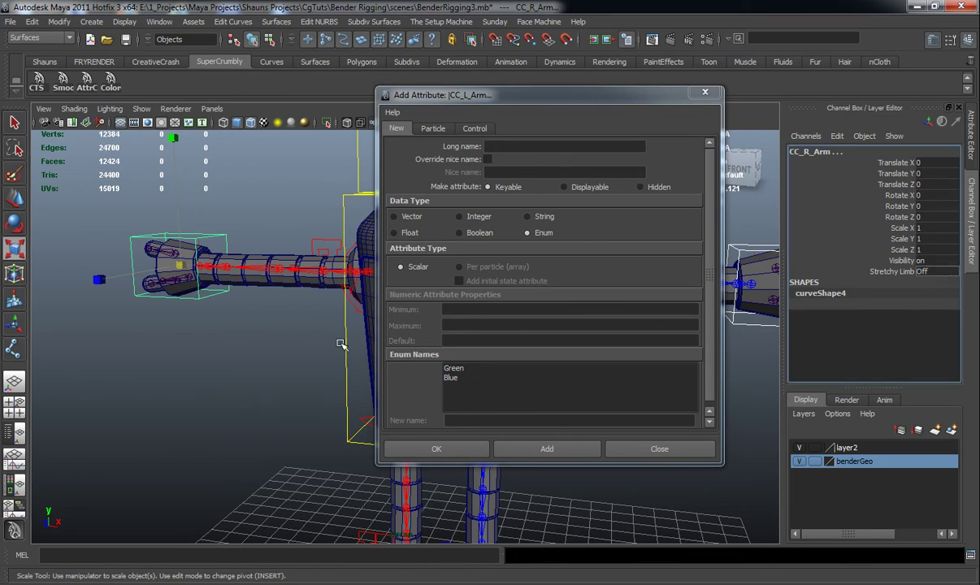
Step: Add three keyable vector attributes named Finger1, Finger2 and Finger3 to both arm controls
left_click_drag(278, 363, 258, 345, "alt")
left_click(395, 216)
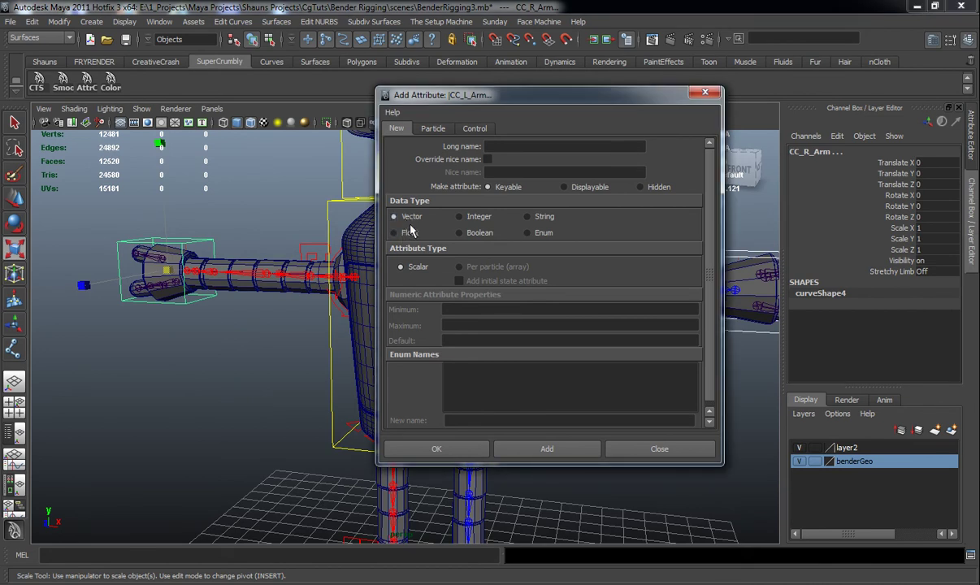
left_click(500, 145)
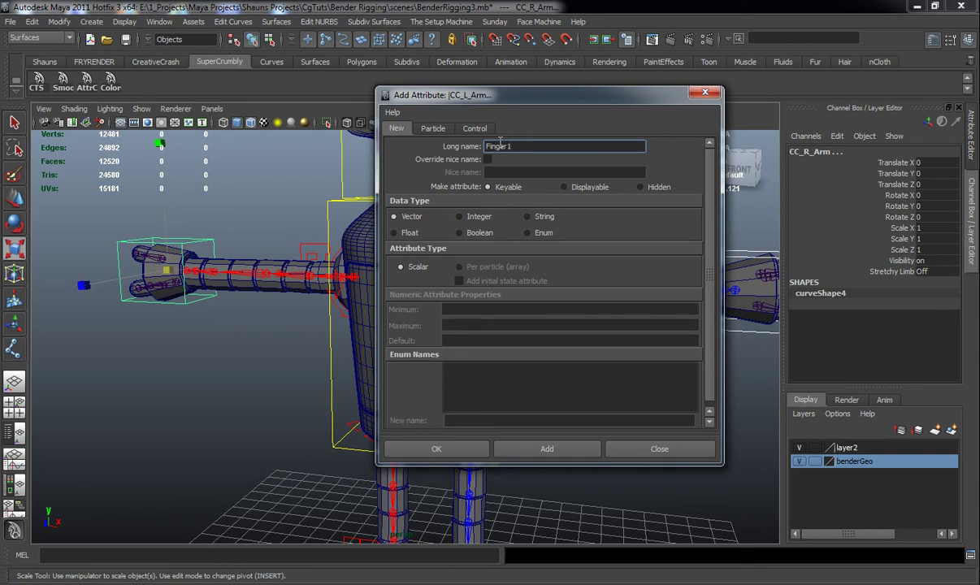
left_click(553, 449)
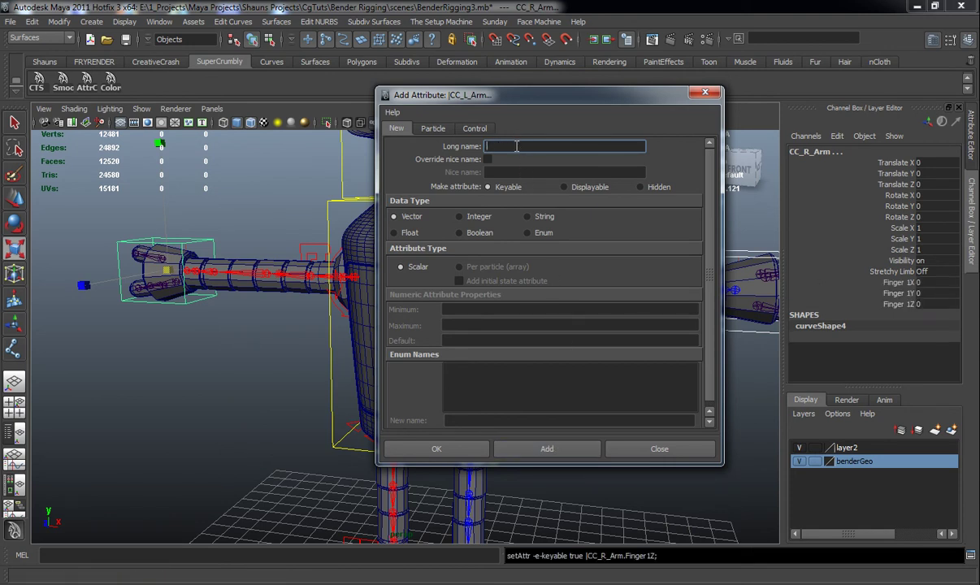
type("Finger2")
left_click(558, 448)
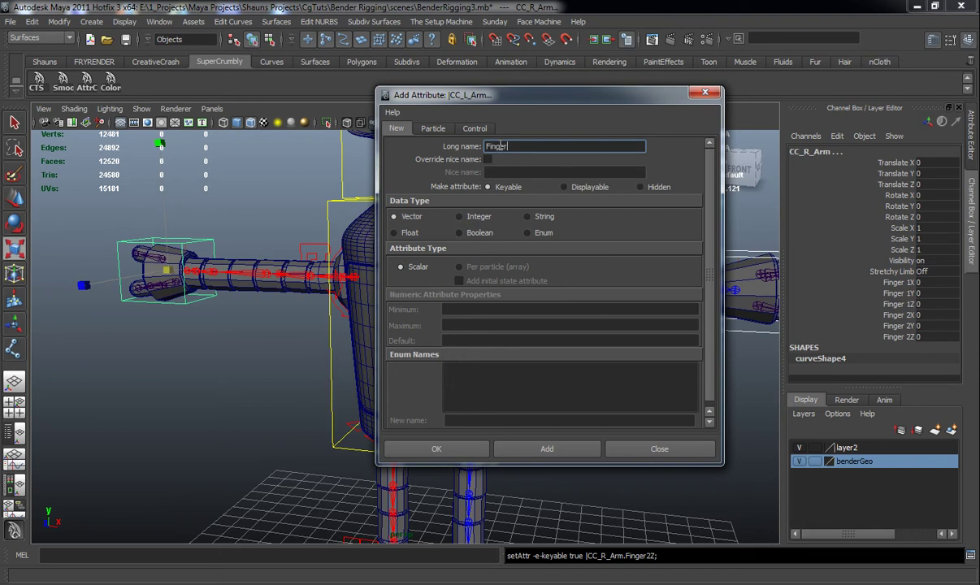
left_click(562, 448)
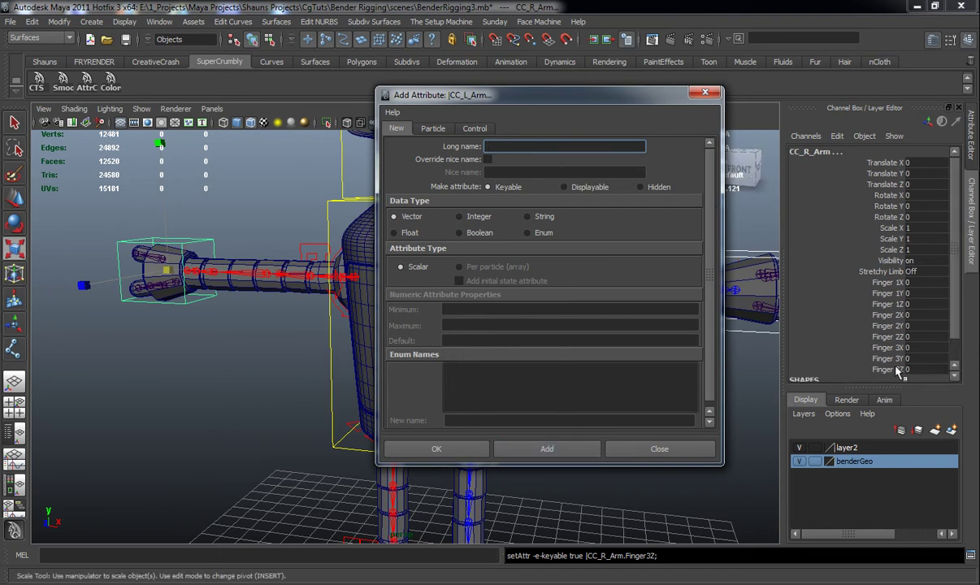
Step: Select the head control CC_head as the target for a new attribute
left_click_drag(636, 100, 386, 103)
scroll(561, 263, "down", 3)
middle_click_drag(561, 264, 638, 334, "alt")
left_click_drag(634, 316, 628, 276, "alt")
left_click(628, 274)
left_click(580, 204)
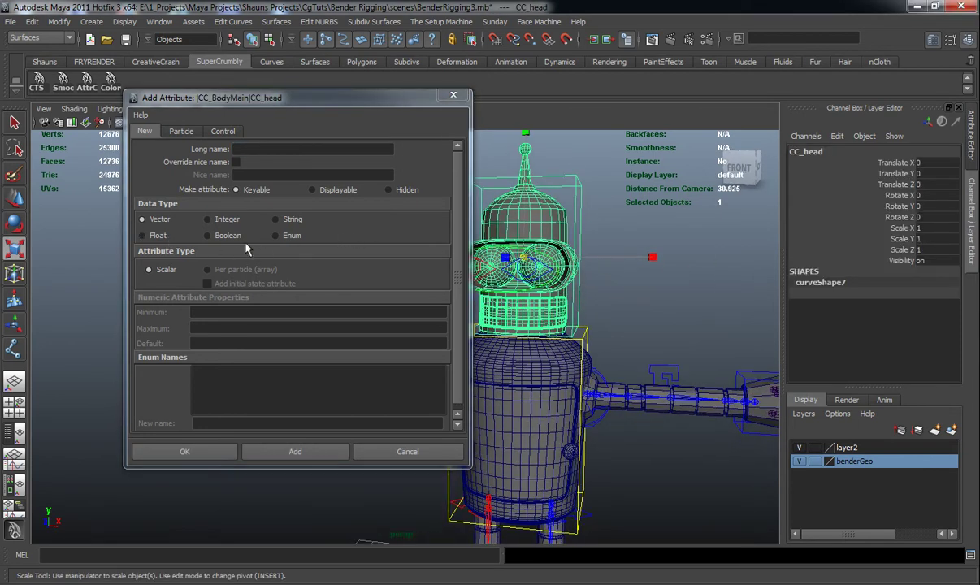
Step: Start a new keyable enum attribute named EyesFollow on the head control
left_click(282, 149)
left_click(274, 234)
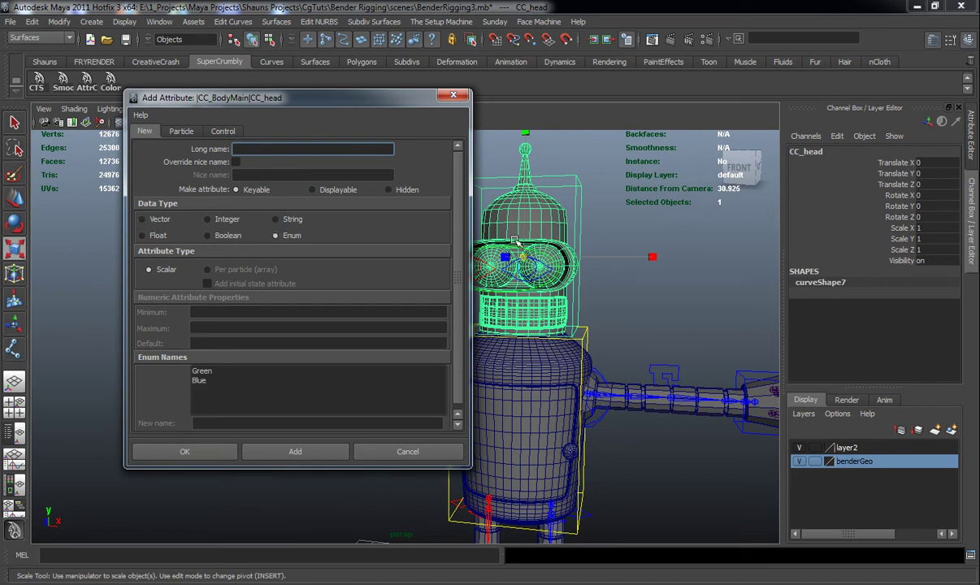
left_click_drag(560, 281, 528, 255, "alt")
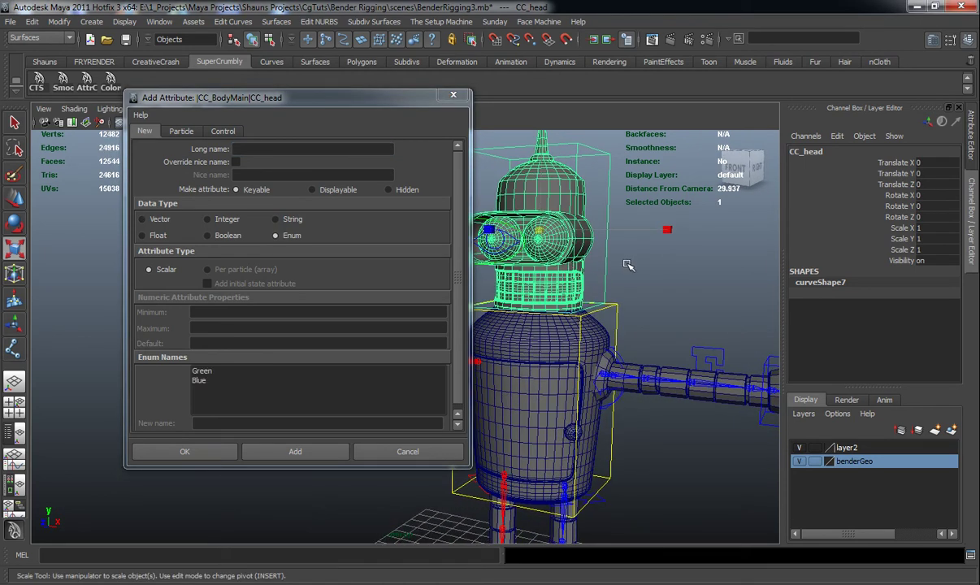
left_click_drag(602, 266, 563, 253, "alt")
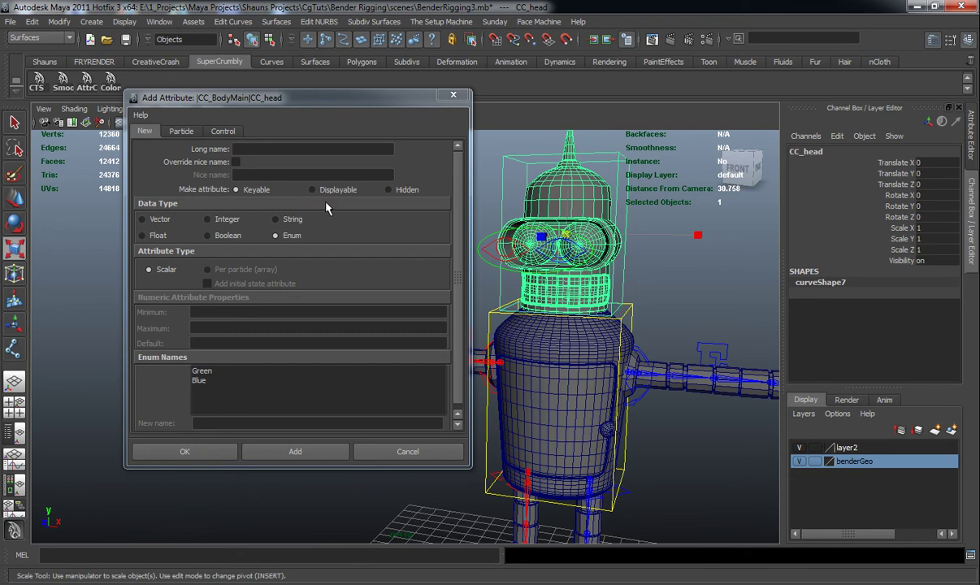
left_click(272, 150)
type("Ey6esFollow")
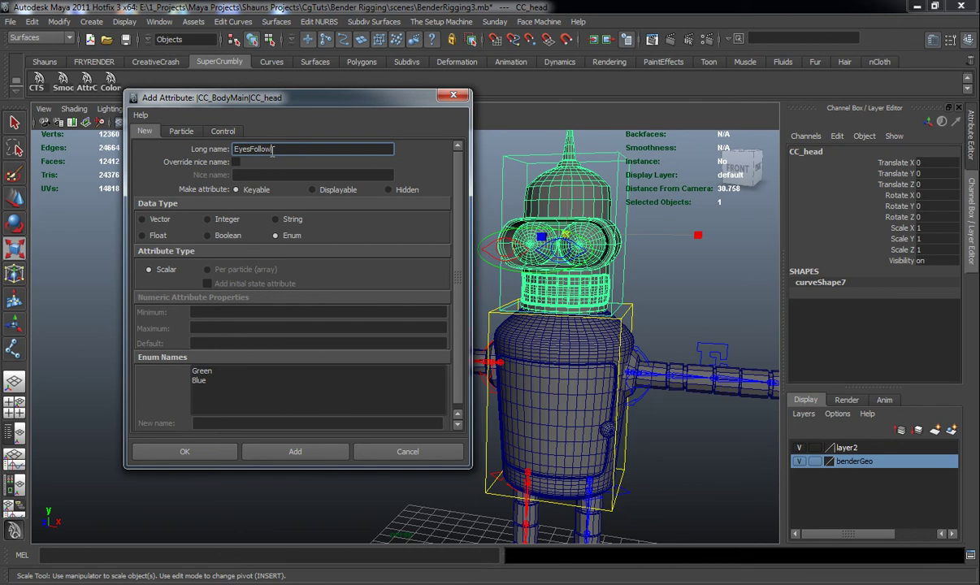
Step: Replace the enum names Green and Blue with Body and a name beginning with In, and add EyesFollow to the head control
left_click(205, 371)
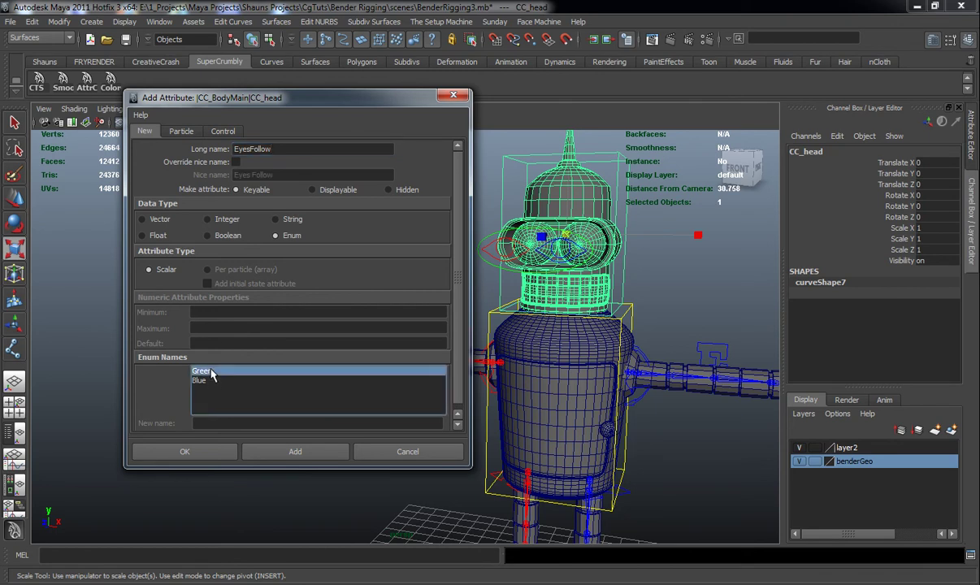
left_click(204, 372)
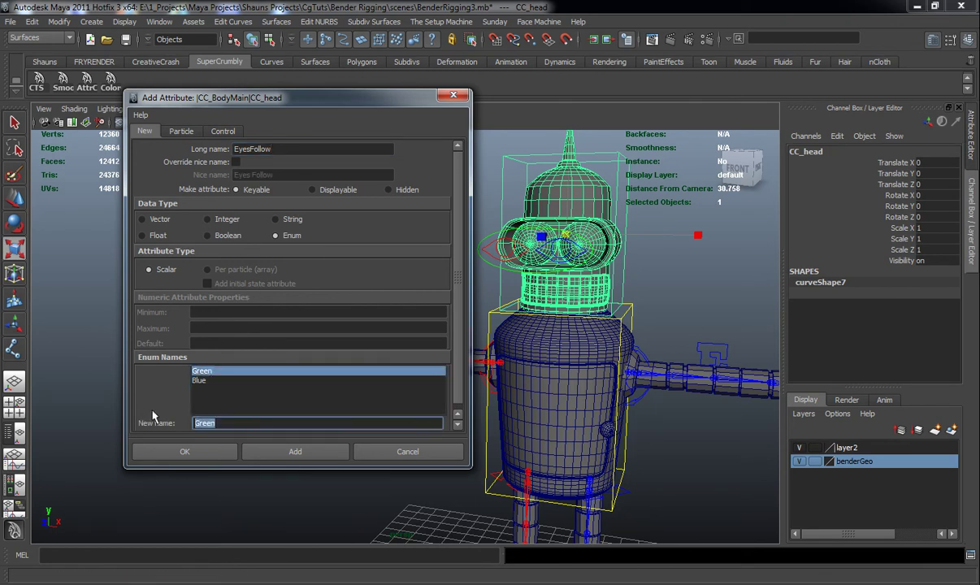
type("Body")
left_click(200, 382)
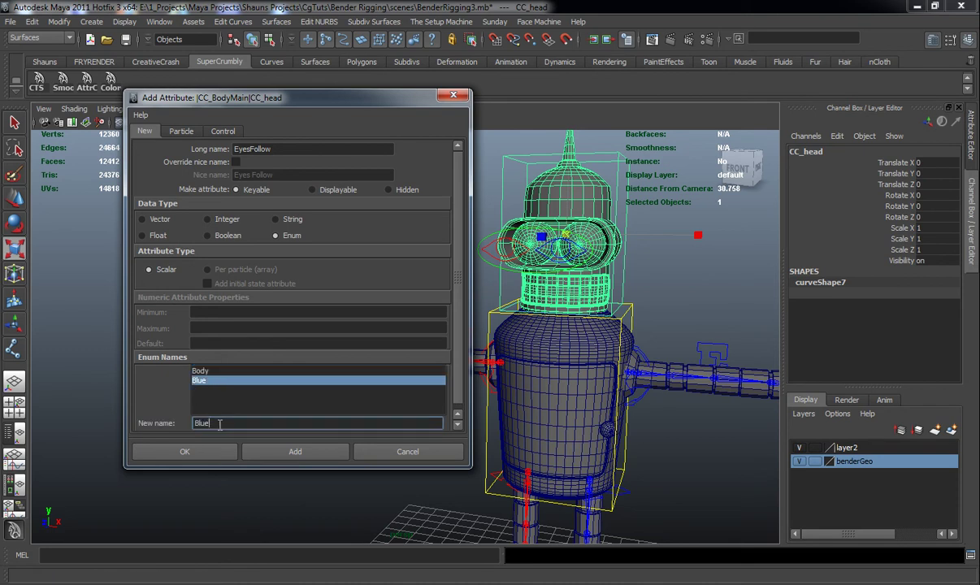
type("In")
left_click(291, 453)
Step: Select both foot controls, CC_R_leg and CC_L_leg, together
middle_click_drag(581, 446, 625, 358, "alt")
left_click_drag(624, 357, 570, 365, "alt")
scroll(566, 367, "up", 5)
left_click(602, 301)
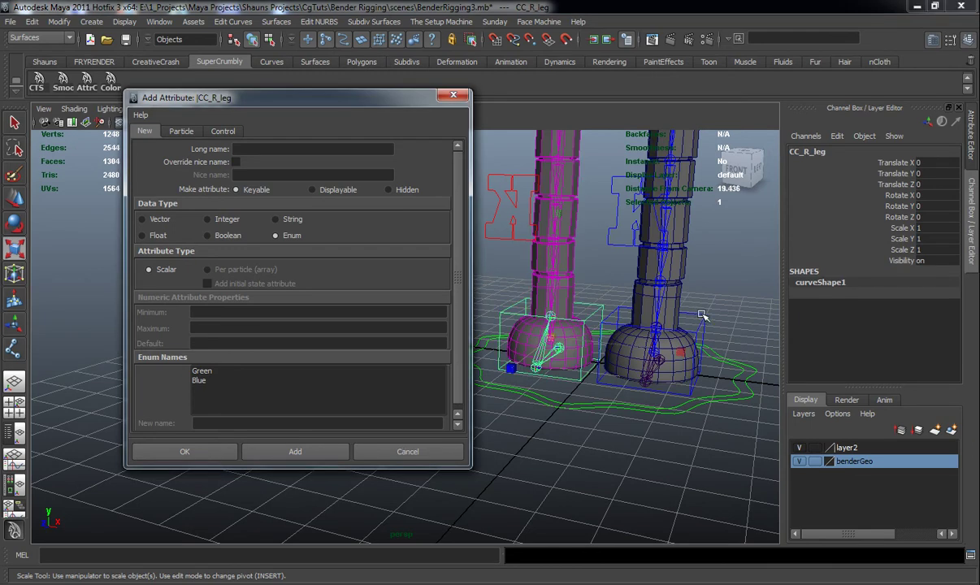
left_click(658, 303, "shift")
scroll(643, 335, "down", 2)
middle_click_drag(643, 334, 637, 364, "alt")
scroll(546, 232, "down", 2)
middle_click_drag(546, 231, 582, 262, "alt")
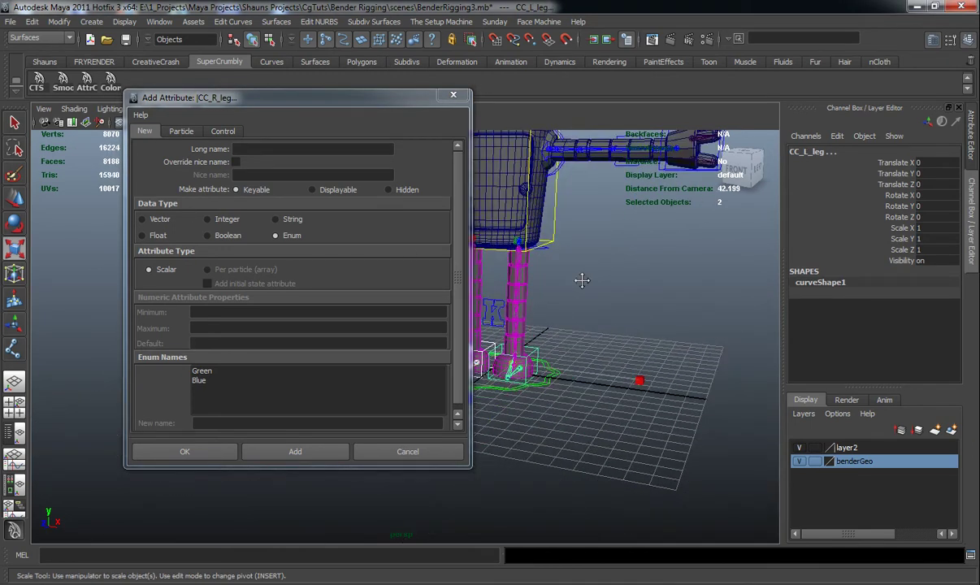
scroll(582, 263, "down", 2)
middle_click_drag(642, 249, 681, 263, "alt")
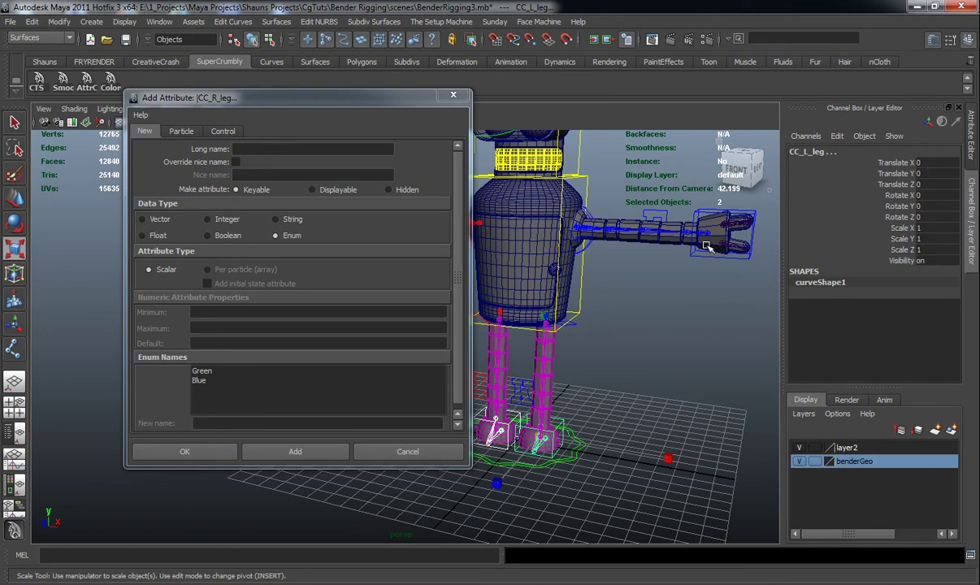
left_click_drag(634, 260, 631, 303, "alt")
left_click_drag(527, 470, 524, 386, "alt")
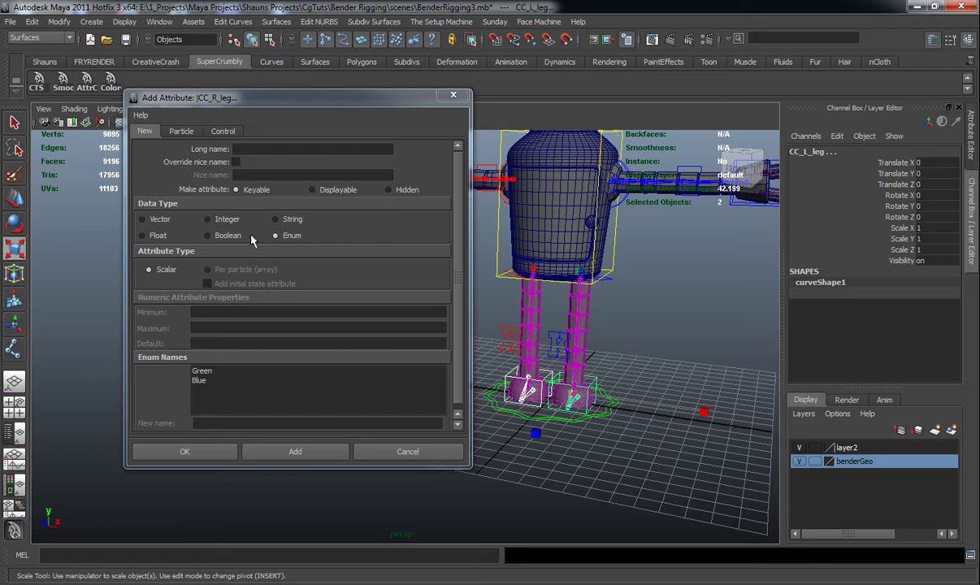
Step: Start a new keyable enum attribute named StretchyLimb on both leg controls
left_click(143, 235)
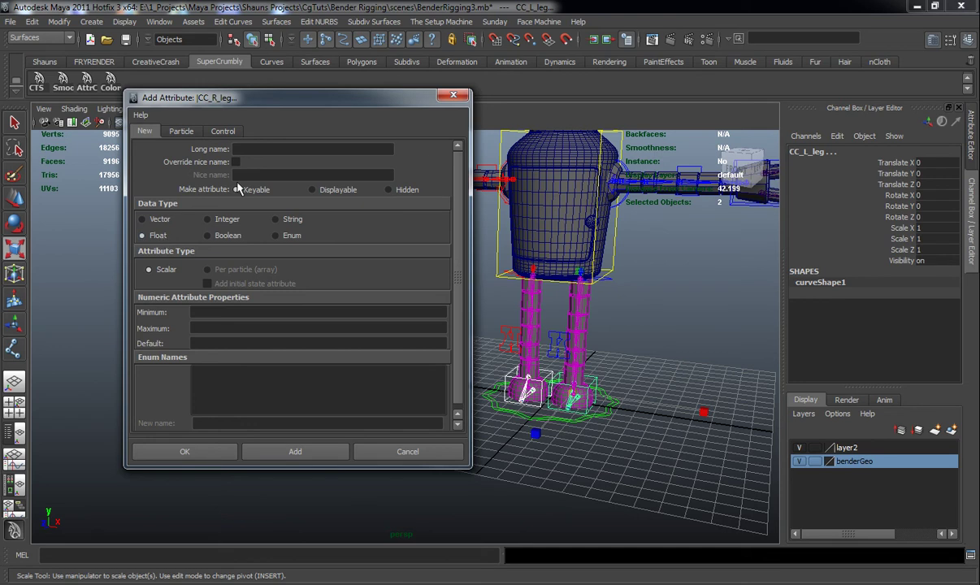
left_click(275, 235)
left_click(262, 150)
type("StretchyLimb")
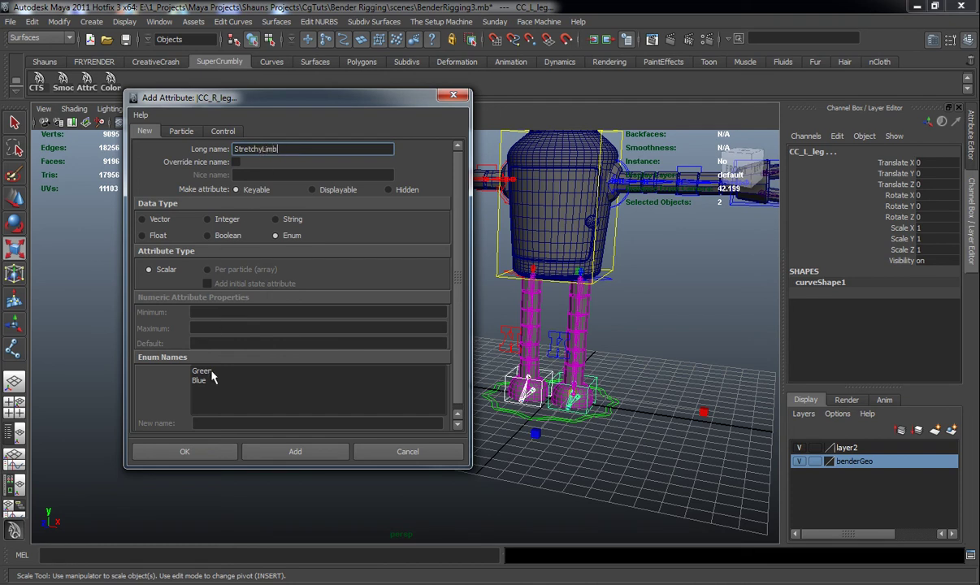
Step: Replace the enum names Green and Blue with Off and On, and add StretchyLimb to both leg controls
left_click(209, 371)
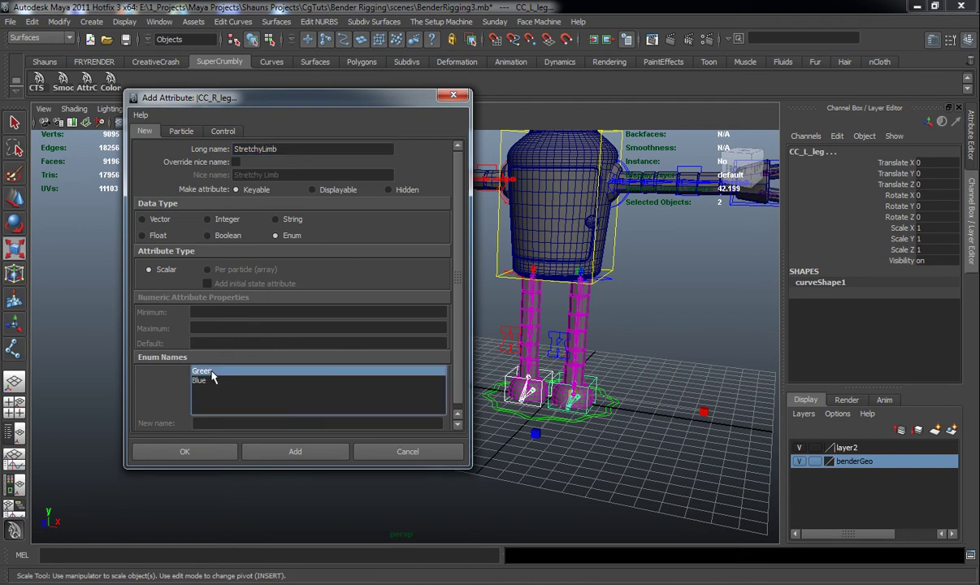
type("Off")
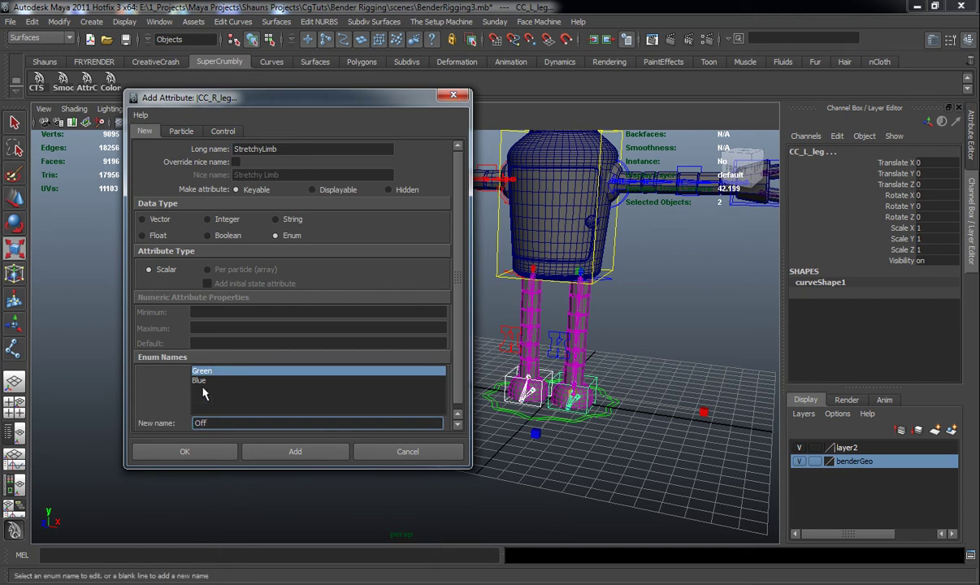
key("Return")
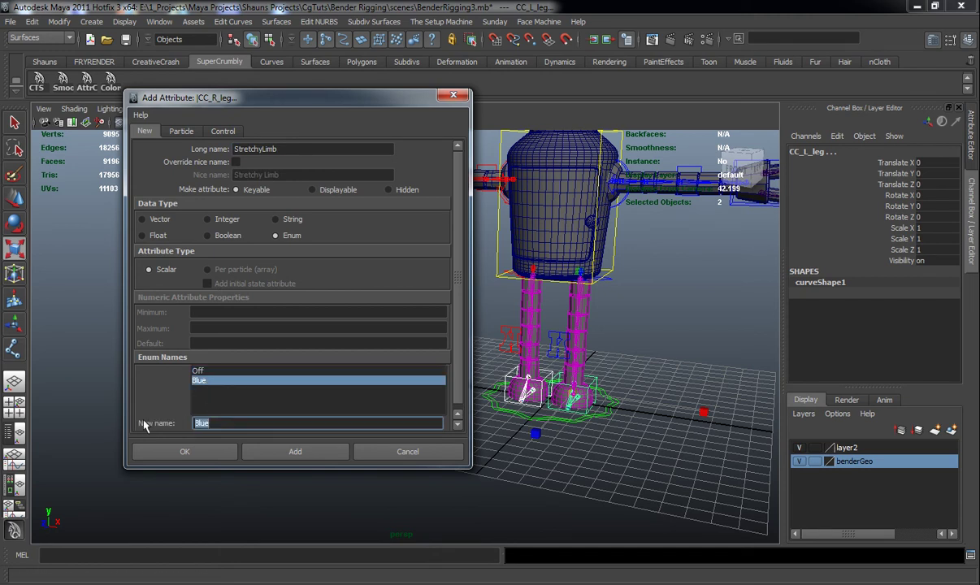
type("On")
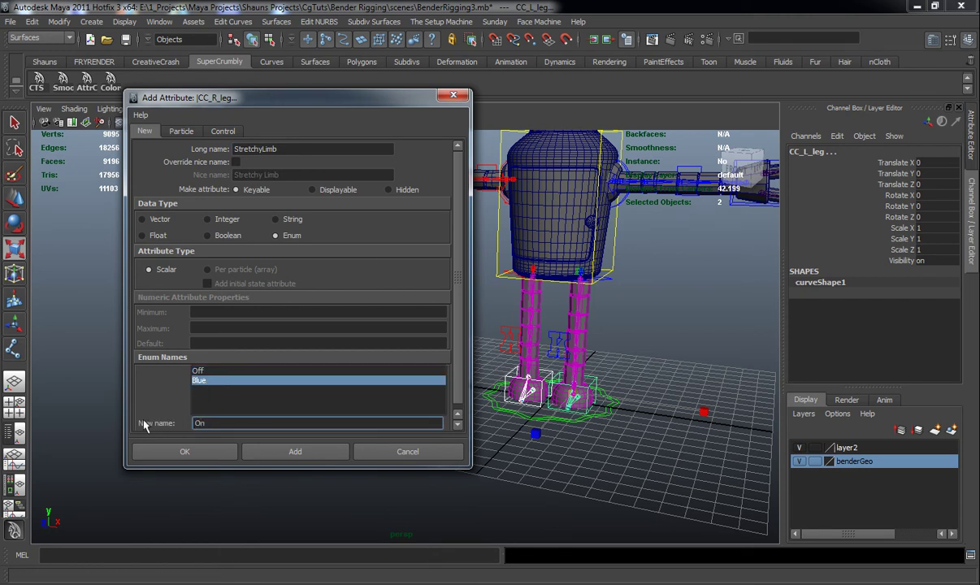
left_click(275, 457)
middle_click_drag(681, 323, 709, 368, "alt")
left_click_drag(709, 367, 650, 370, "alt")
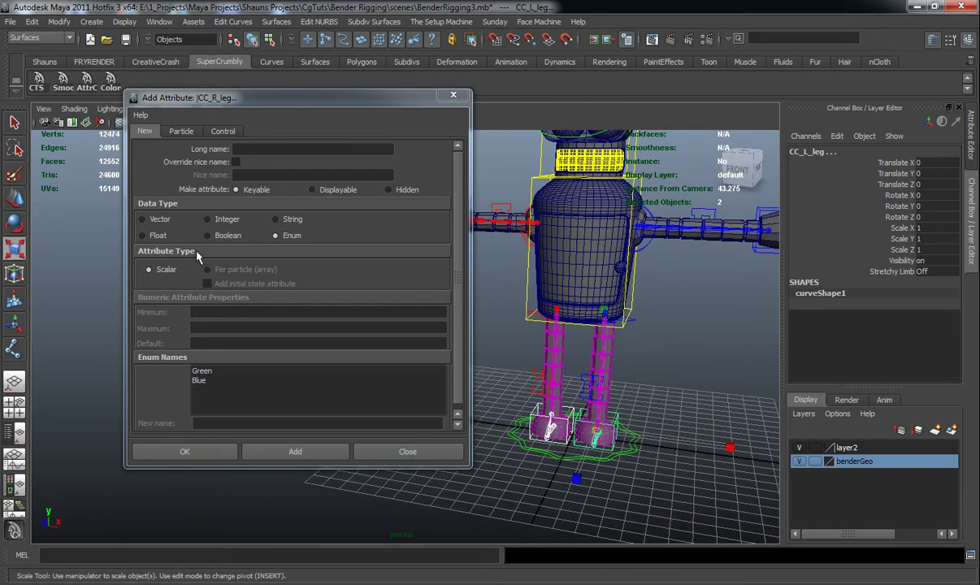
Step: Try adding a displayable vector attribute named FootControlSystem to both leg controls, and undo it
left_click(155, 235)
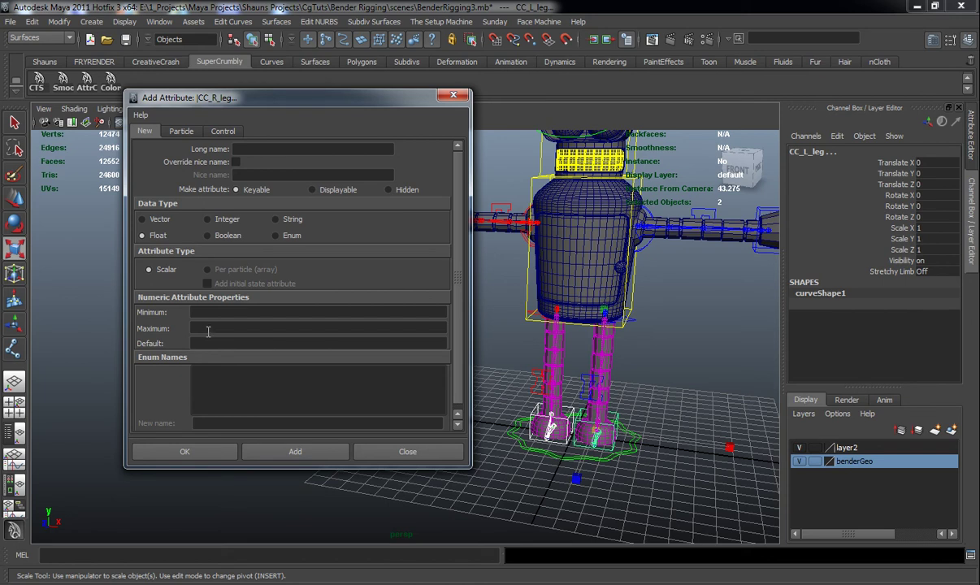
left_click_drag(516, 355, 484, 380, "alt")
middle_click_drag(498, 382, 507, 371, "alt")
right_click_drag(506, 370, 525, 377, "alt")
left_click_drag(525, 376, 551, 382, "alt")
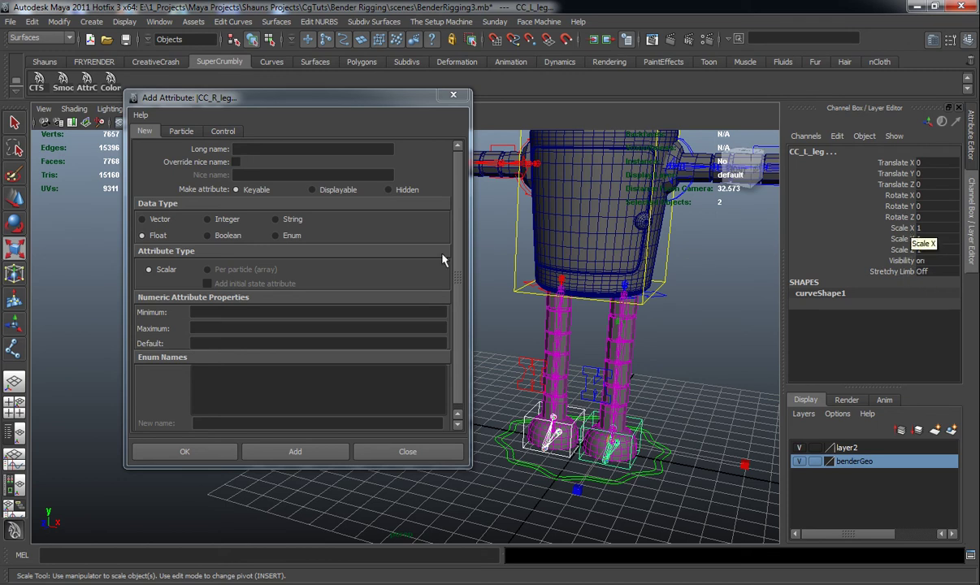
left_click(323, 189)
left_click(254, 148)
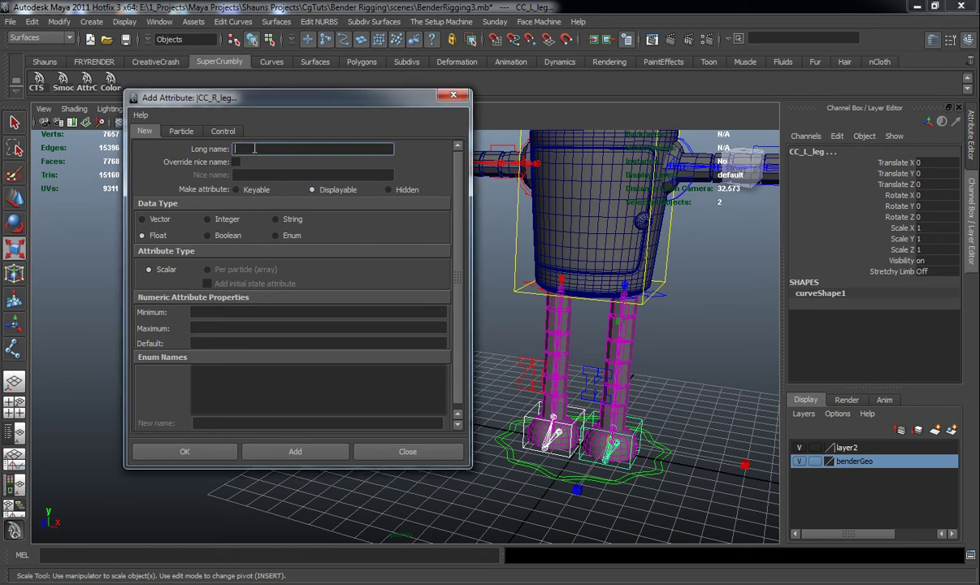
type("FootControlSystem")
left_click(147, 218)
left_click(295, 452)
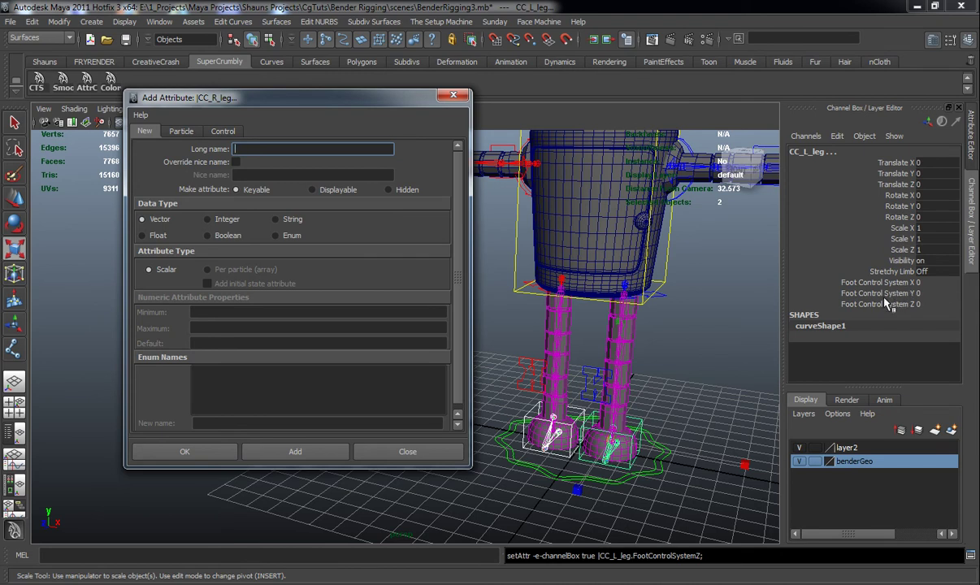
key("ctrl+z")
key("ctrl+z")
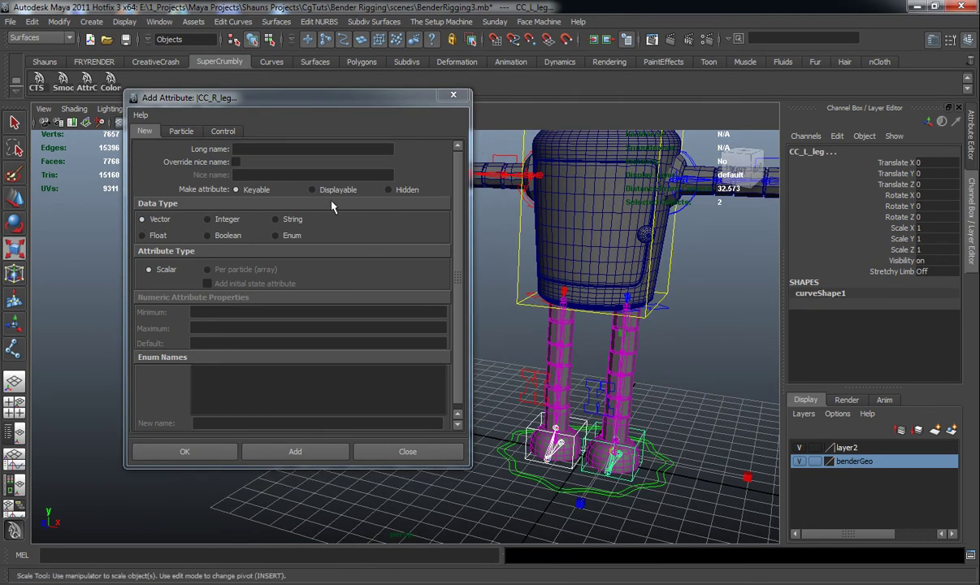
Step: Add a displayable Boolean attribute named test1 to both leg controls
left_click(312, 189)
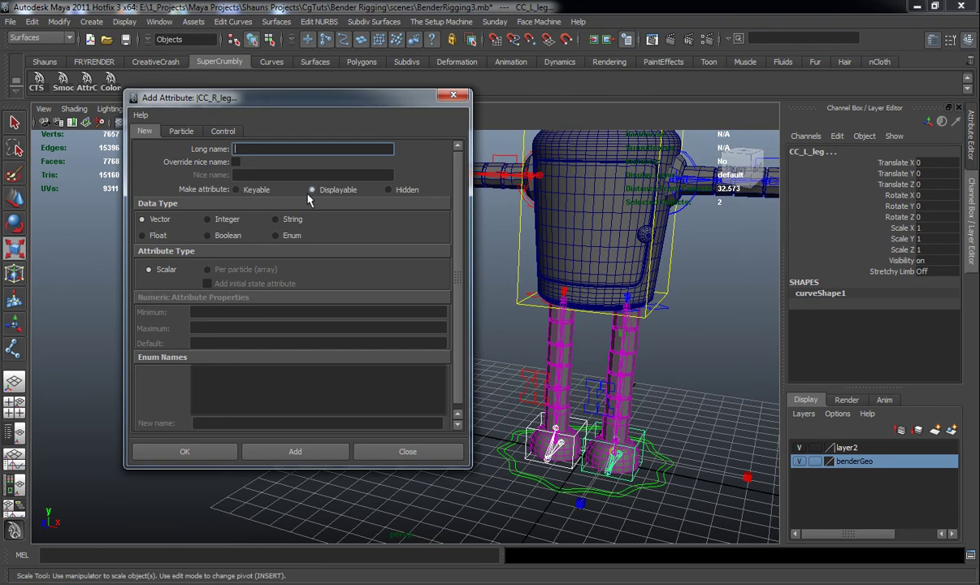
left_click(275, 235)
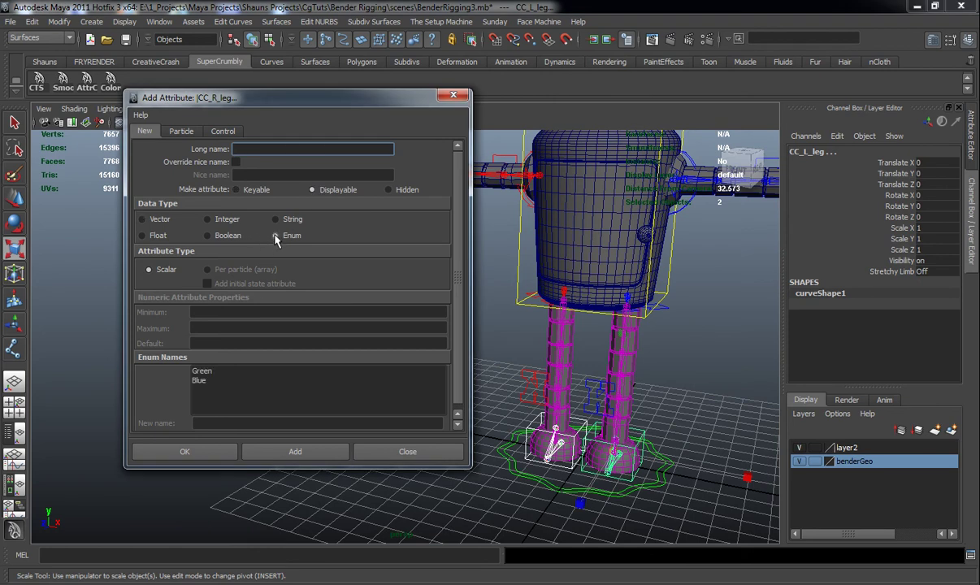
left_click(209, 234)
left_click(319, 449)
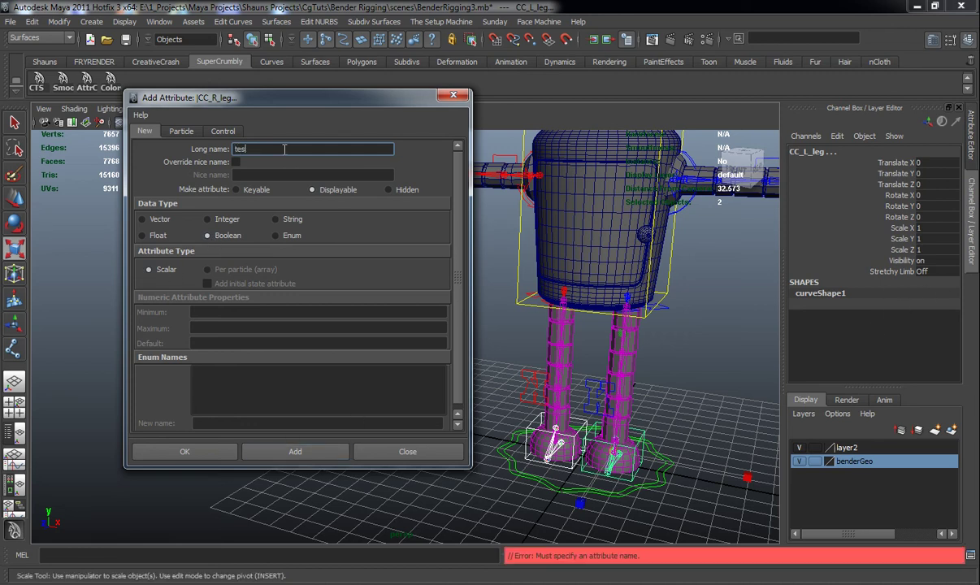
type("test1")
left_click(300, 450)
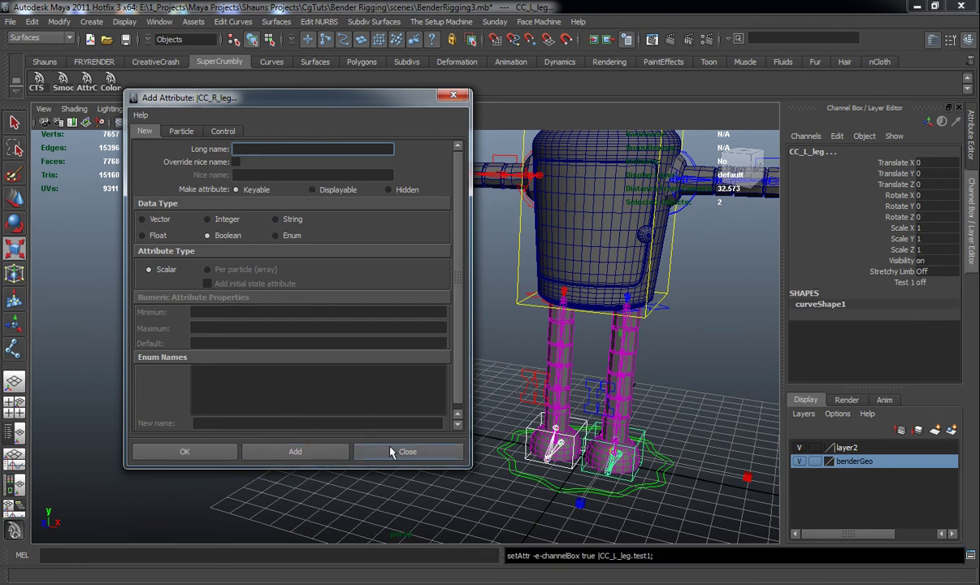
Step: Try to lock the Test 1 attribute on the leg controls, and lock and hide it
left_click(911, 283)
right_click(910, 284)
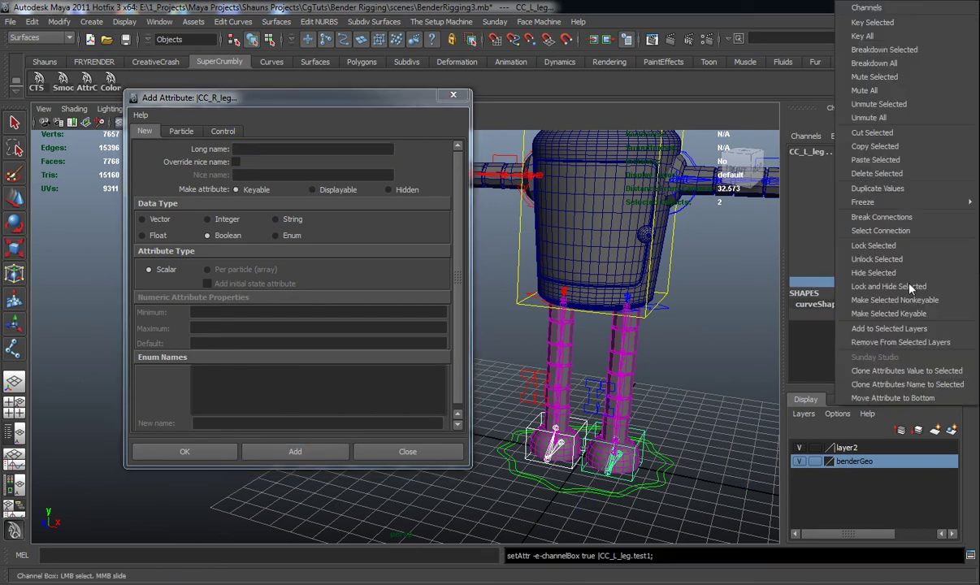
left_click(893, 245)
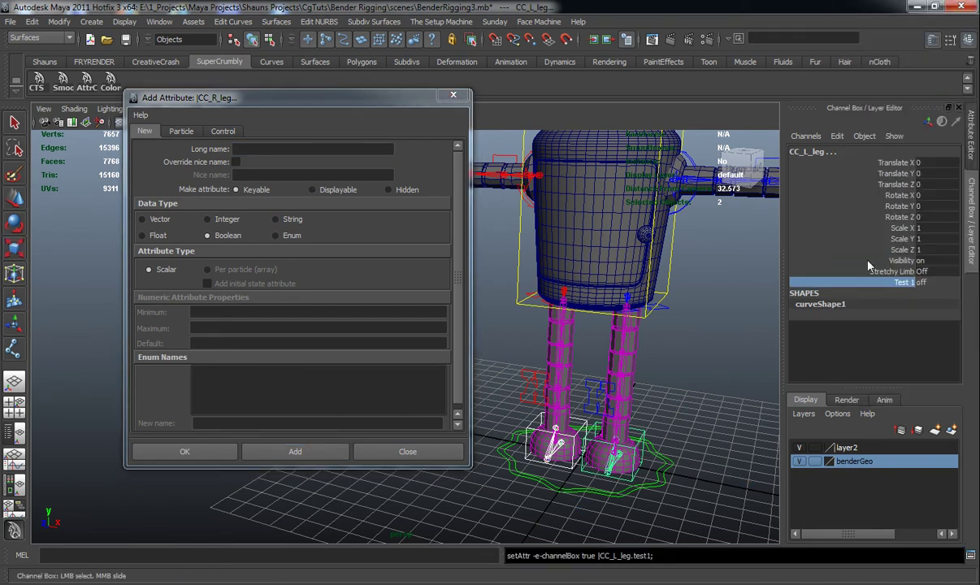
left_click_drag(689, 322, 686, 318, "alt")
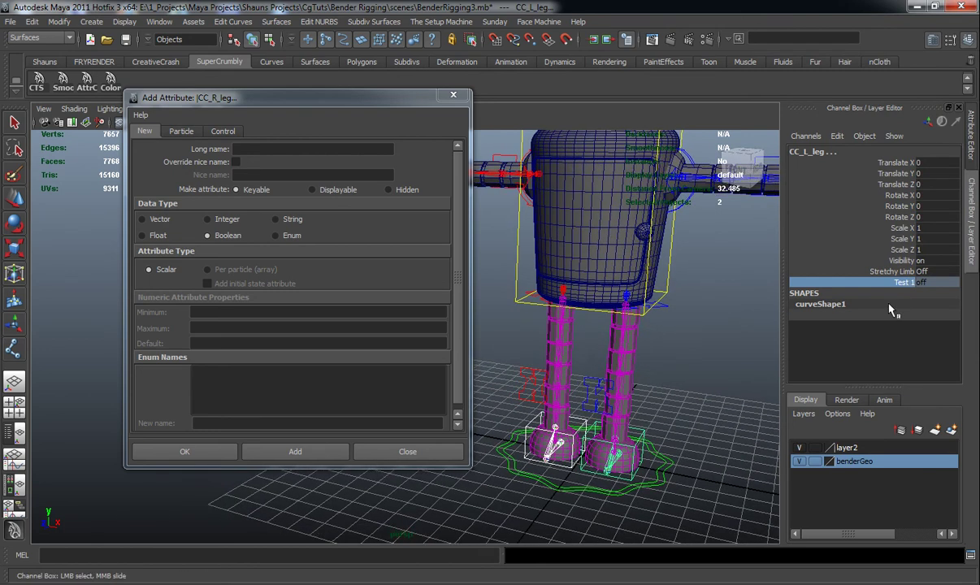
right_click(932, 285)
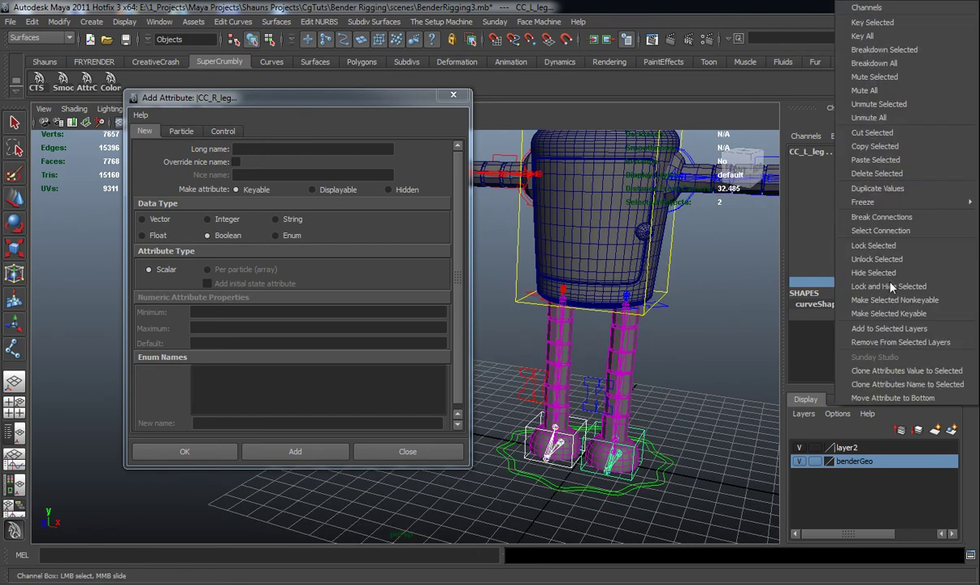
left_click(891, 286)
middle_click_drag(681, 343, 644, 341, "alt")
Step: Undo the locking and the creation of the Test 1 attribute on both leg controls
key("ctrl+z")
key("ctrl+z")
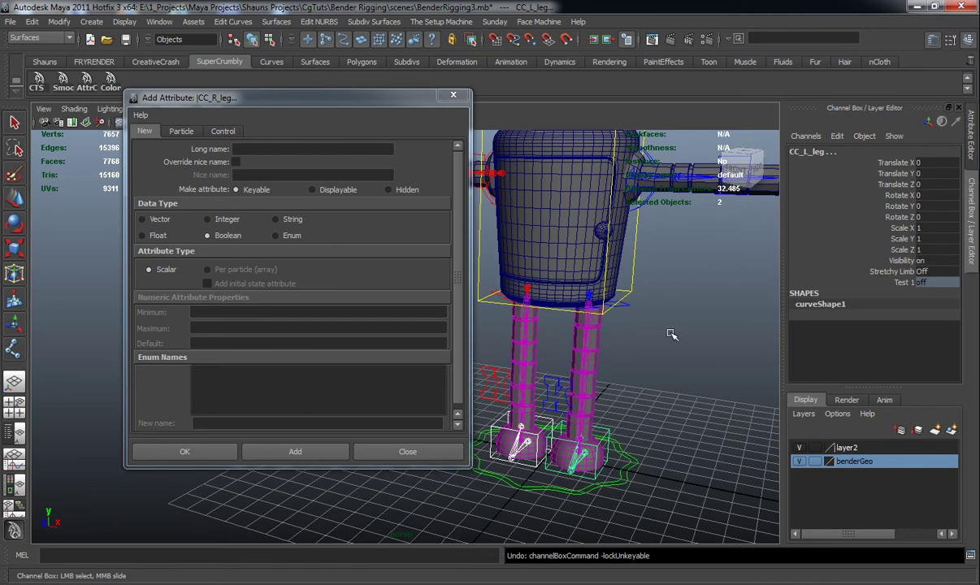
key("ctrl+z")
left_click_drag(677, 352, 667, 352, "alt")
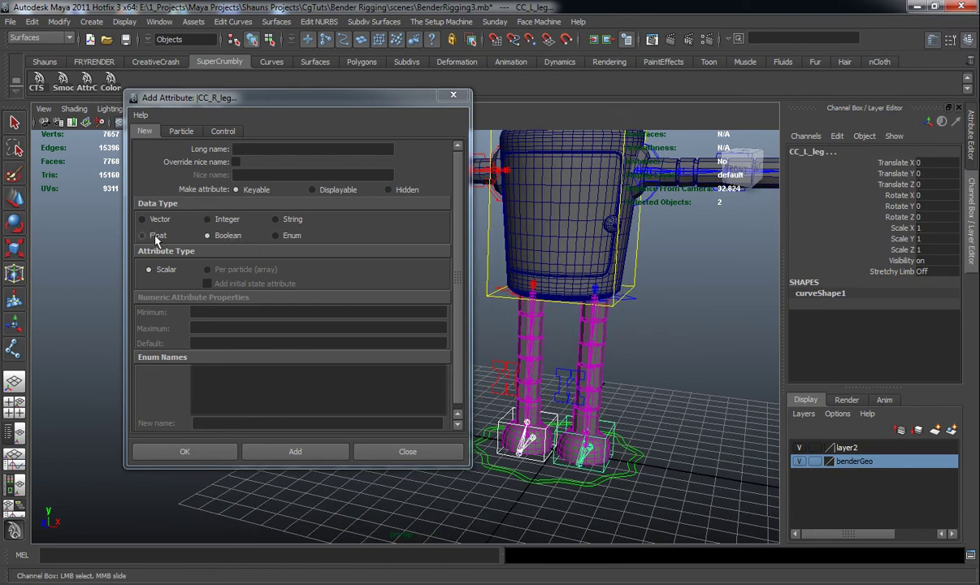
Step: Add a keyable float attribute named FootSway to both leg controls with minimum -10, maximum 10 and default 0
mouse_move(576, 327)
left_mouse_down("alt")
mouse_move(595, 349)
mouse_move(560, 331)
left_mouse_up("alt")
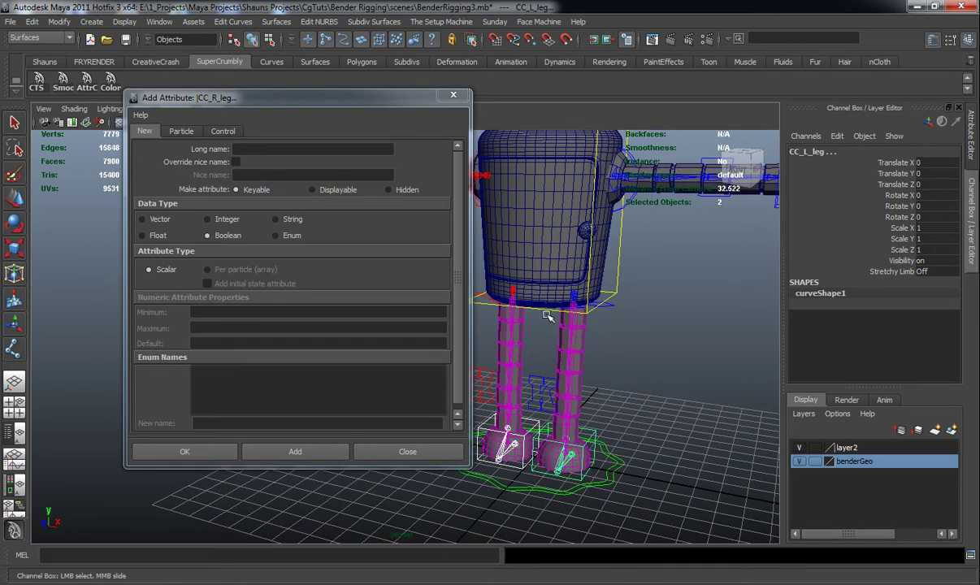
left_click(263, 149)
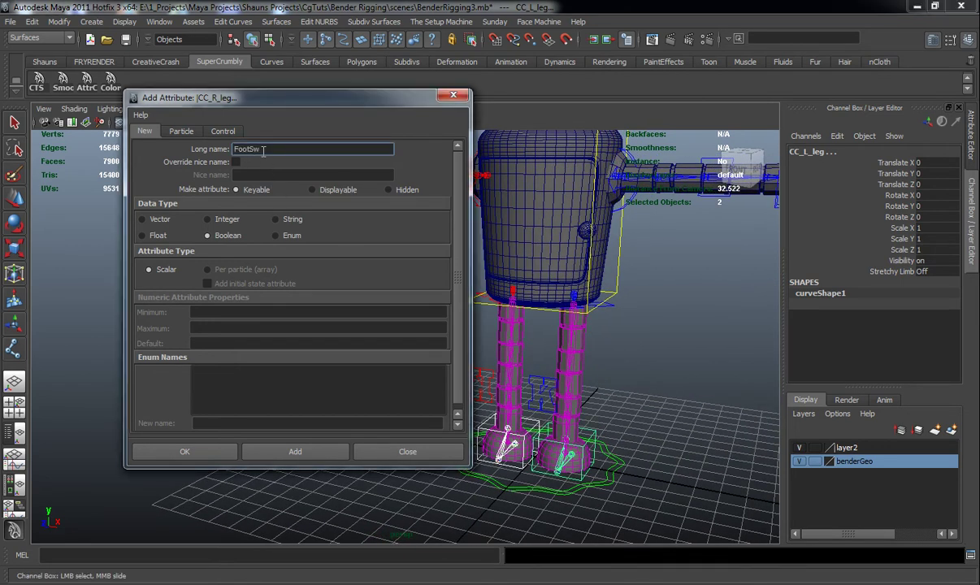
type("FootSway")
left_click(142, 235)
left_click(208, 313)
type("-10")
left_click(212, 329)
type("10")
left_click(219, 343)
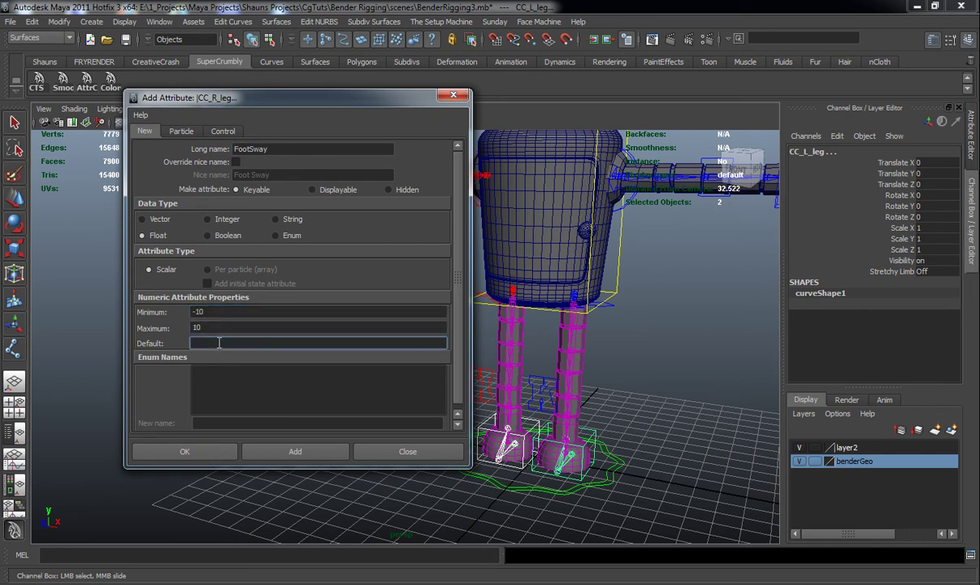
type("0")
left_click(296, 453)
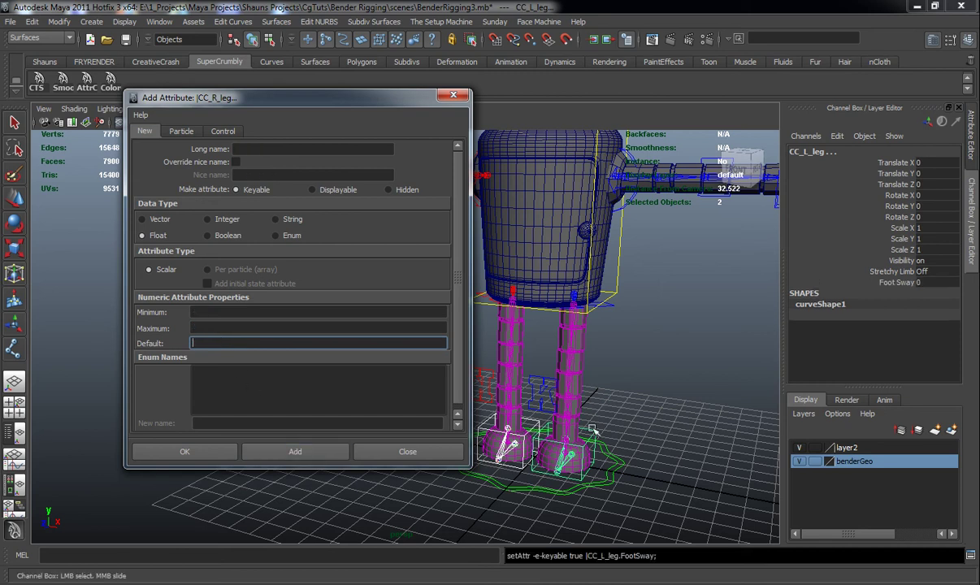
Step: Test the Foot Sway range on the leg controls by raising it to 10 and returning it to 0
left_click(849, 281)
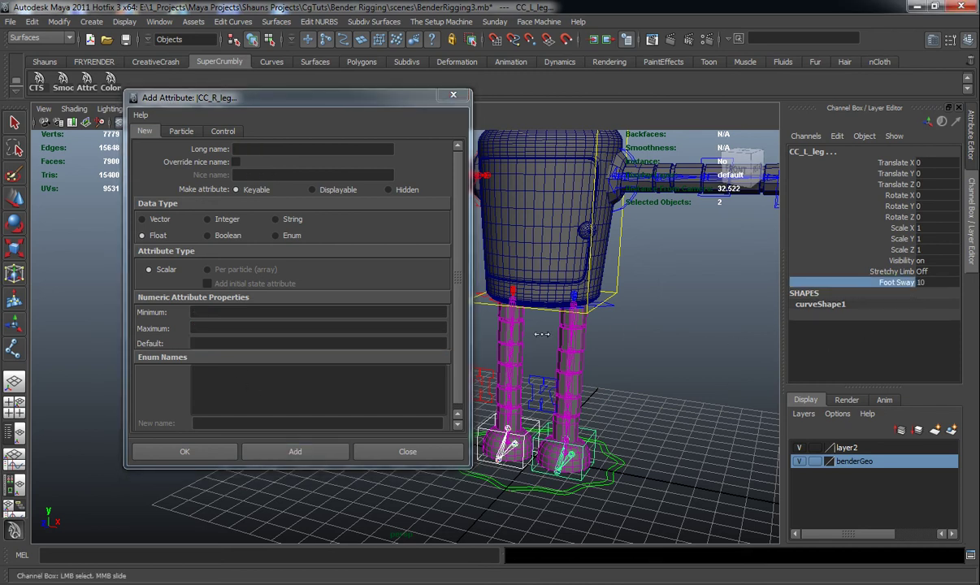
left_click_drag(623, 363, 624, 369, "alt")
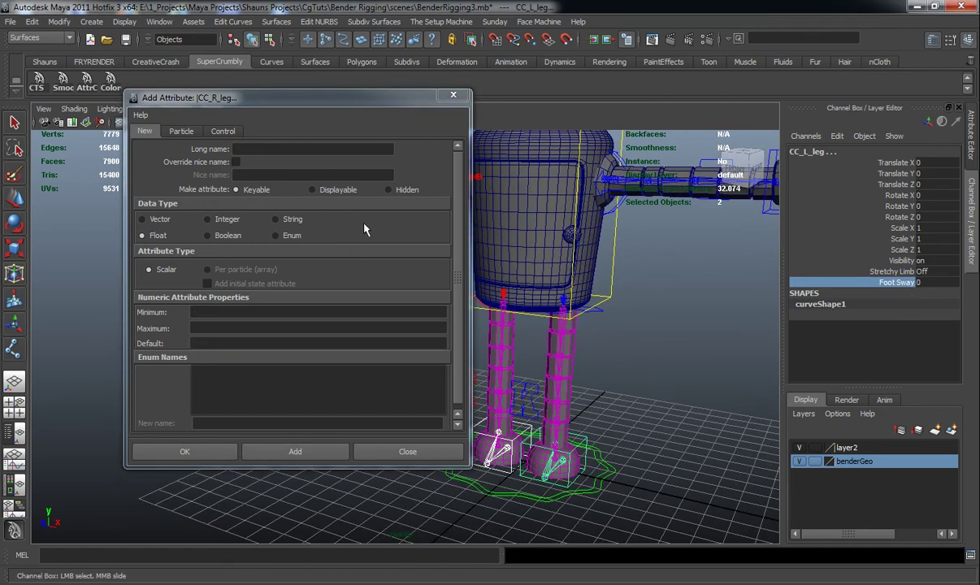
left_click_drag(534, 368, 546, 368, "alt")
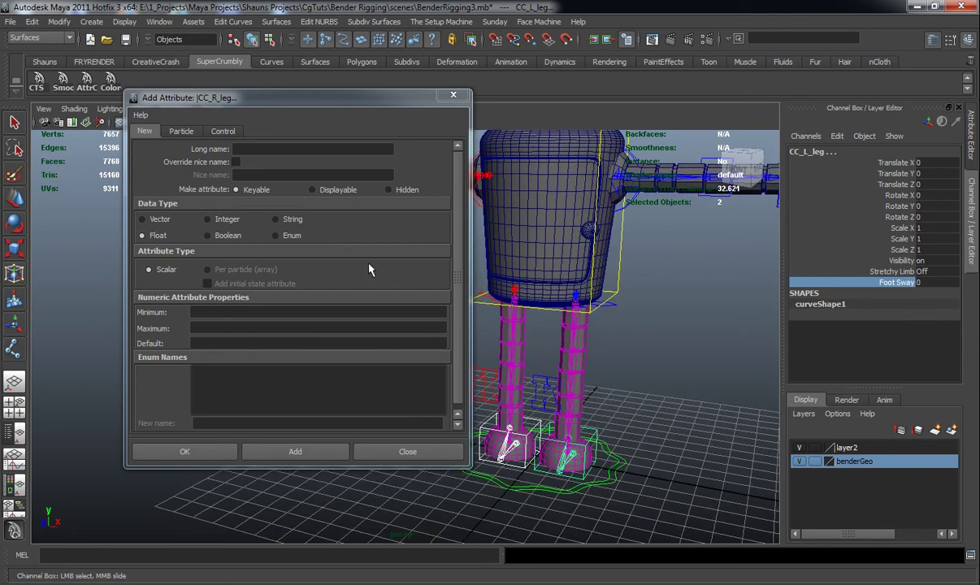
Step: Add a keyable float attribute named HeelControl to both leg controls with minimum -10, maximum 10 and default 0
left_click(261, 150)
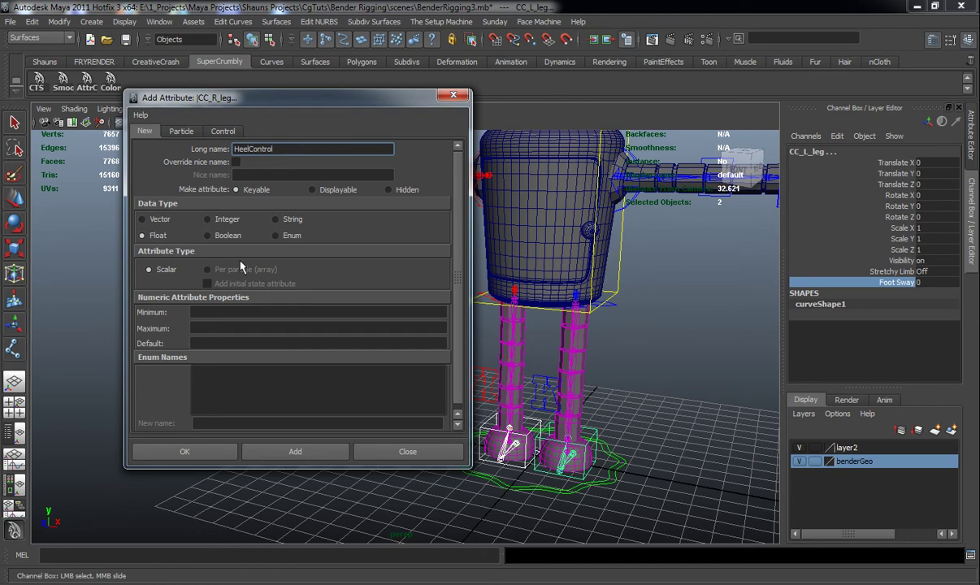
left_click(219, 312)
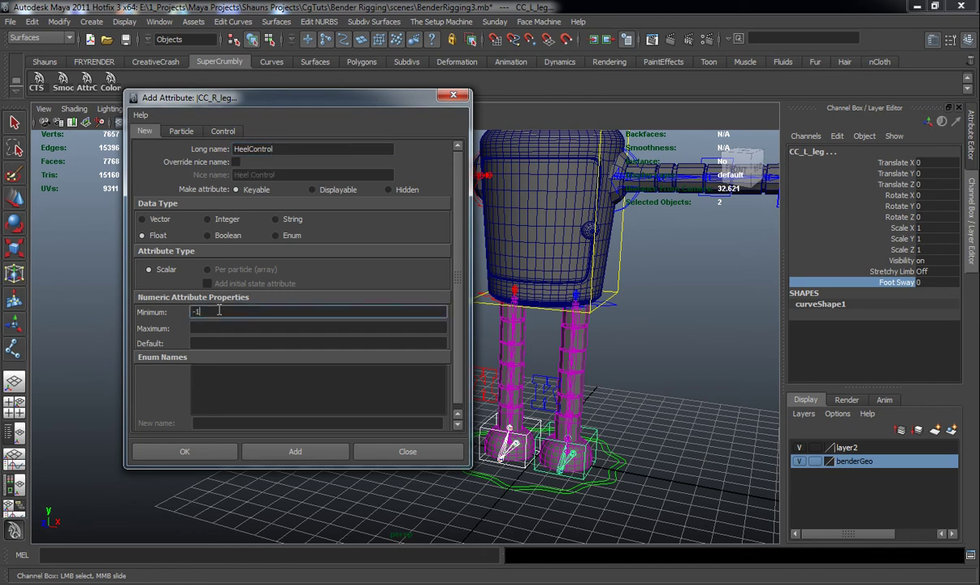
key("Tab")
type("10")
key("Tab")
type("0")
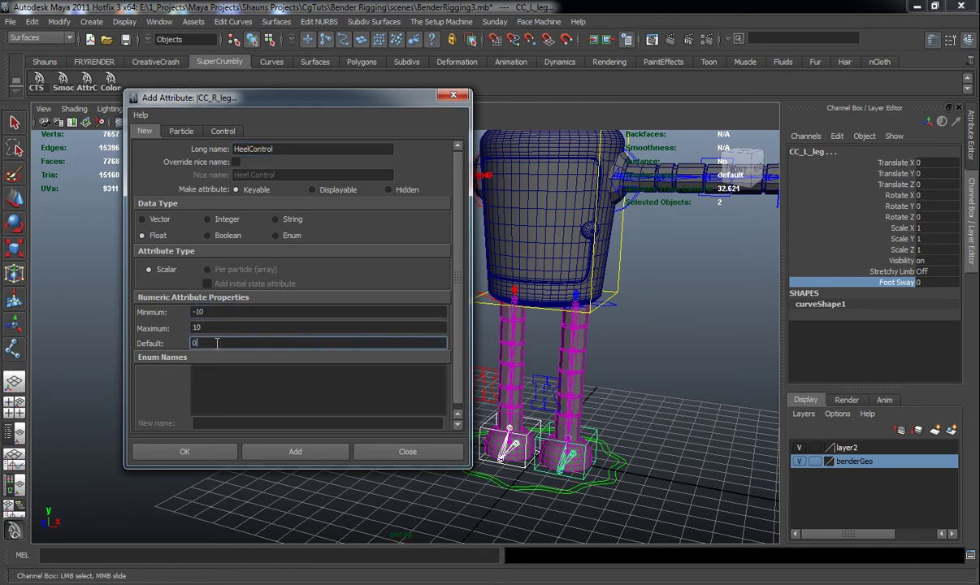
left_click(293, 453)
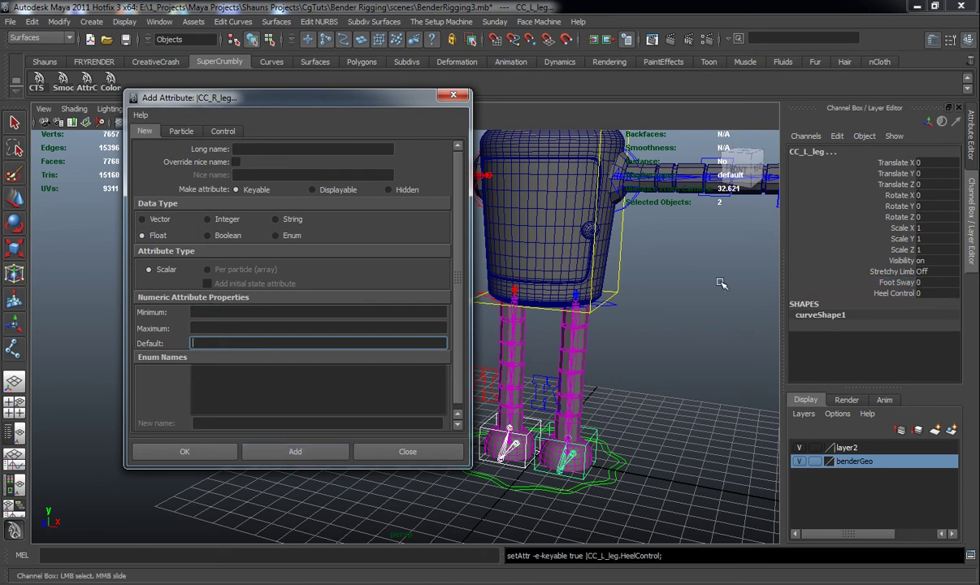
Step: Add a keyable float attribute named FootRoll to both leg controls with minimum -10, maximum 10 and default 0, and close the attribute dialog
left_click(257, 149)
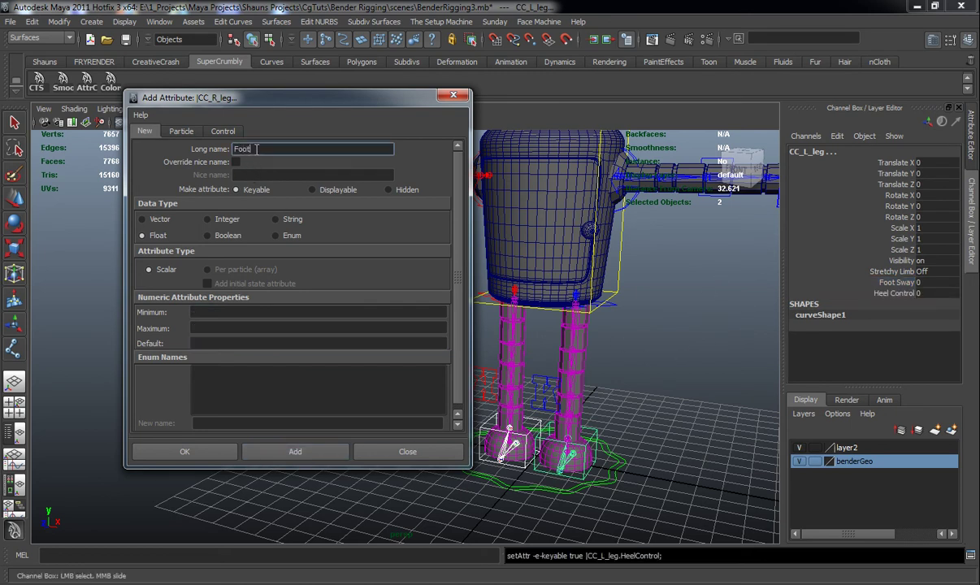
left_click(220, 313)
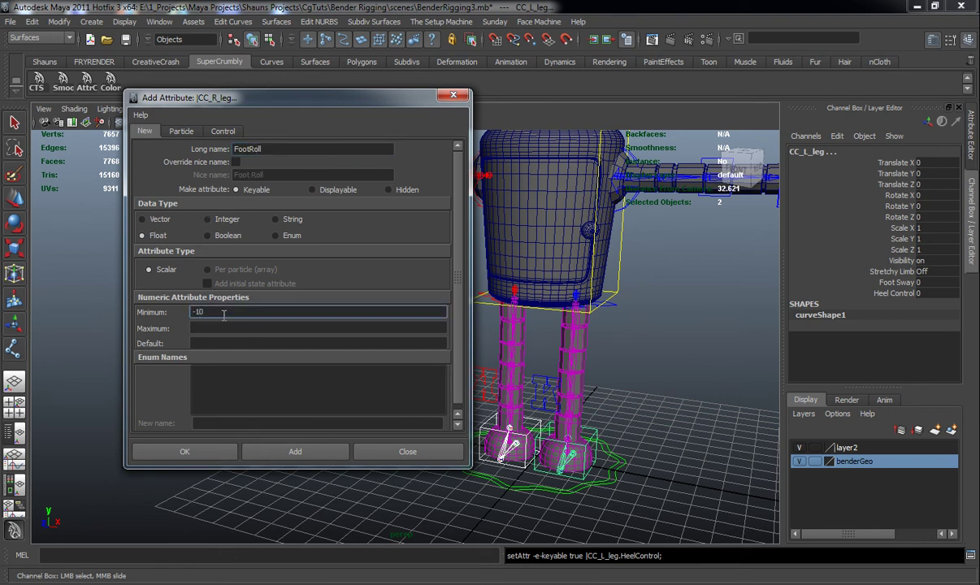
left_click(217, 328)
type("10")
left_click(221, 343)
type("0")
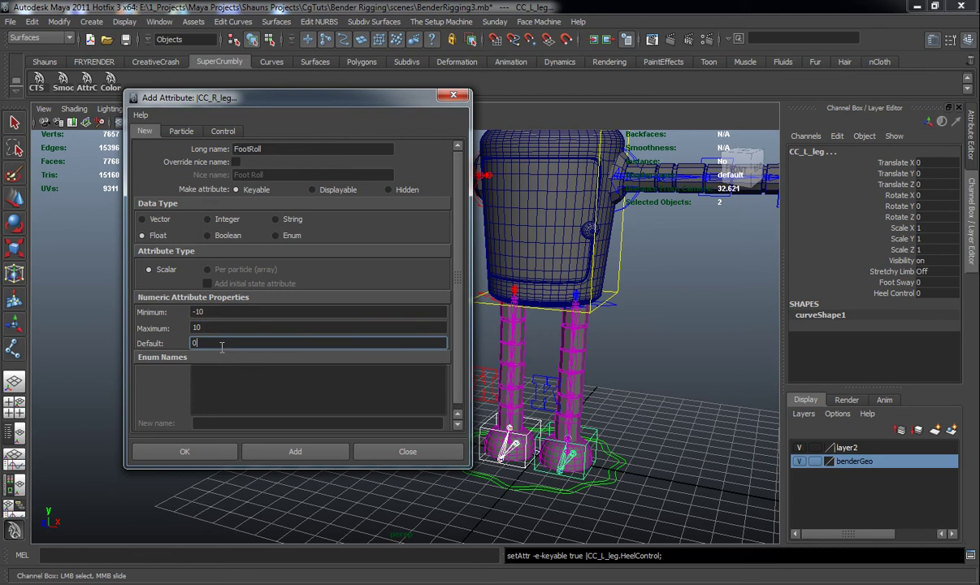
left_click(301, 452)
left_click_drag(612, 360, 522, 368, "alt")
left_click_drag(346, 98, 235, 101)
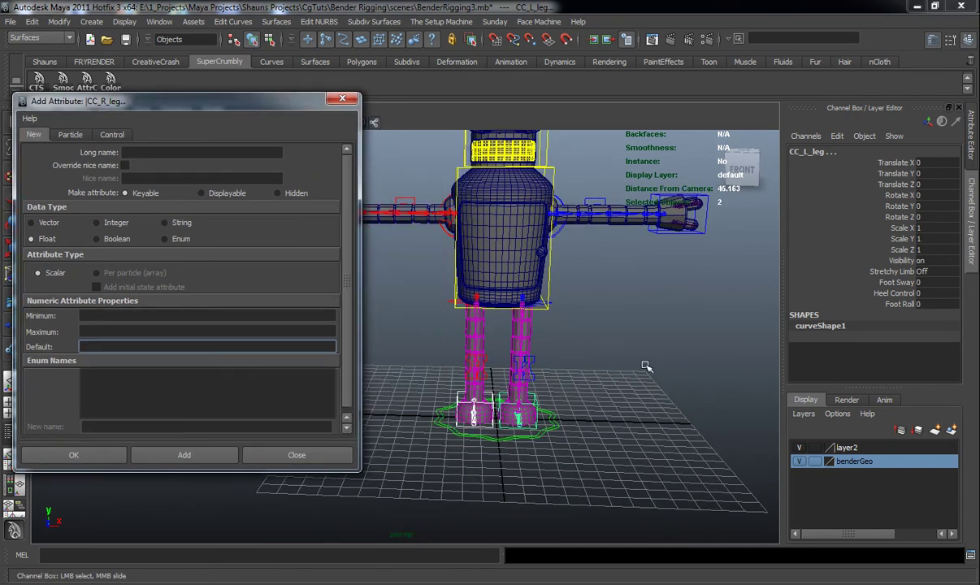
left_click_drag(610, 345, 585, 348, "alt")
left_click(343, 99)
Step: Select the main eye control curve, cc_eyesmain, in front of Bender's head
middle_click_drag(488, 150, 435, 304, "alt")
left_click_drag(398, 301, 424, 291, "alt")
middle_click_drag(424, 291, 387, 306, "alt")
mouse_move(387, 306)
left_mouse_down("alt")
mouse_move(396, 313)
mouse_move(372, 296)
left_mouse_up("alt")
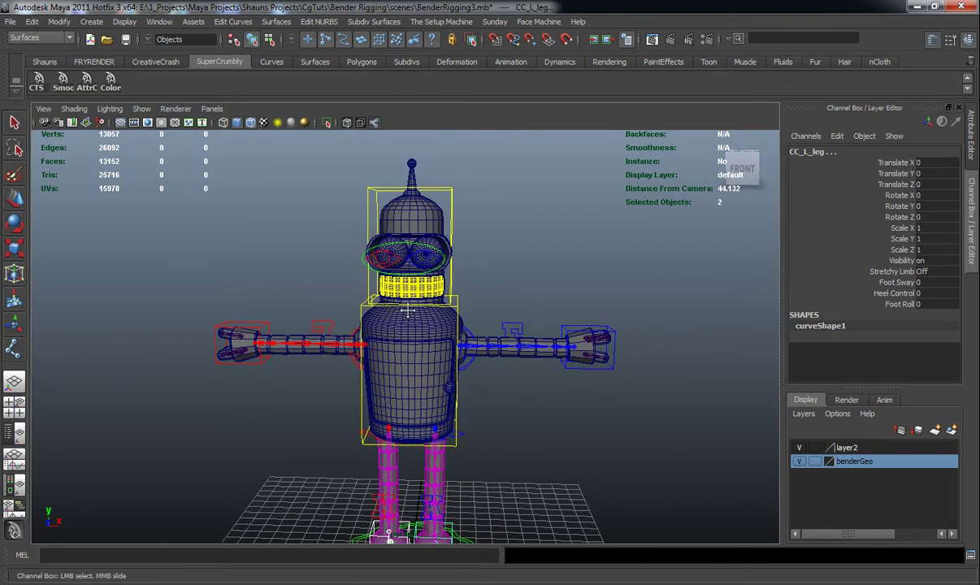
right_click_drag(372, 297, 471, 302, "alt")
left_click_drag(471, 303, 434, 319, "alt")
middle_click_drag(435, 319, 403, 326, "alt")
left_click_drag(404, 325, 279, 219, "alt")
left_click(280, 220)
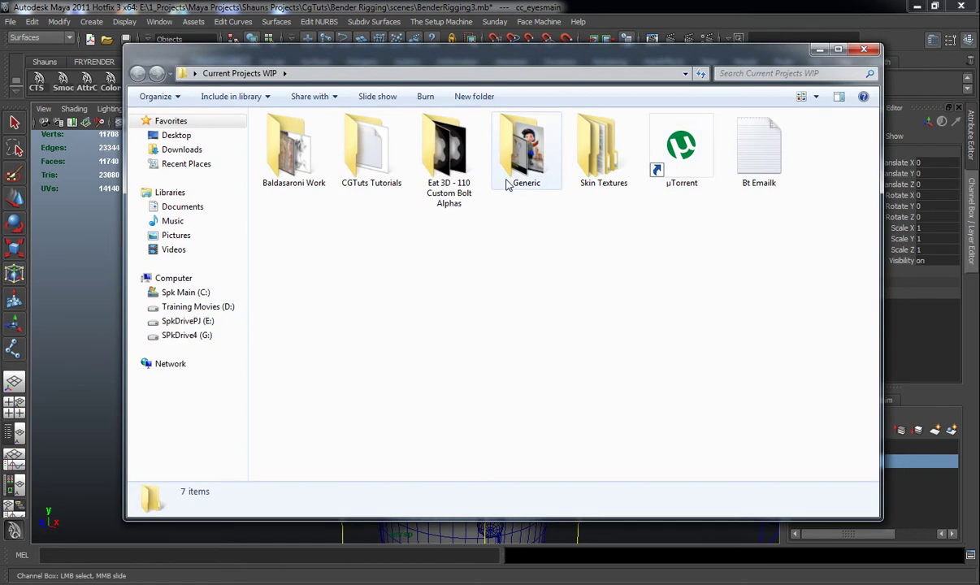
Step: Open BenderEyeXontrolAtts.txt from CGTuts Tutorials > Bender Rigging tut > Bender Rigging in Notepad++, review the eye attribute list and move it aside
double_click(366, 173)
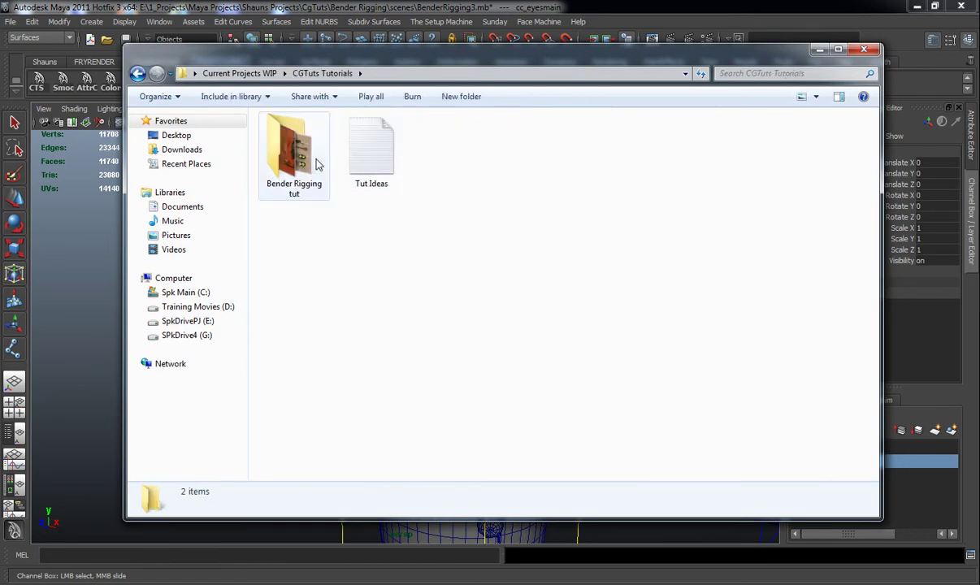
double_click(313, 163)
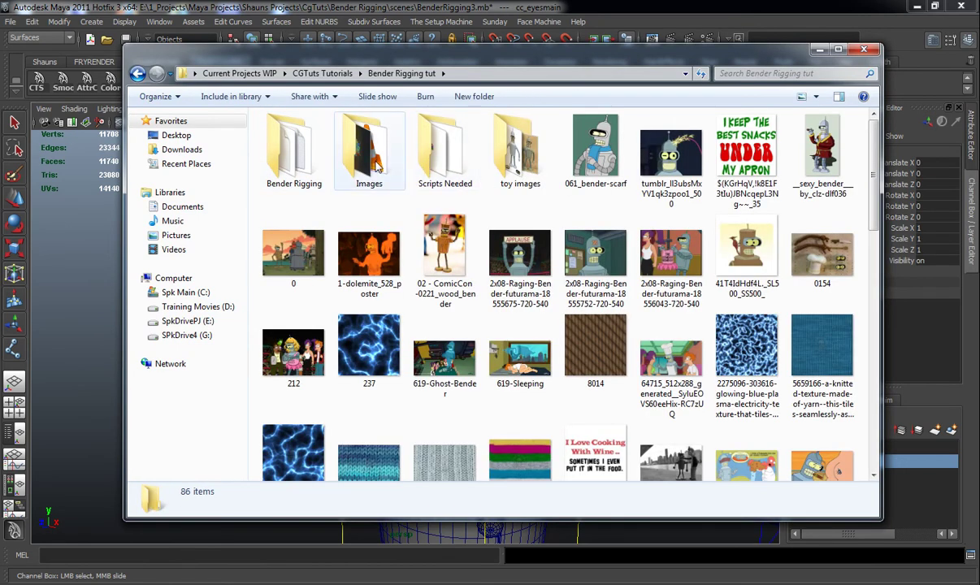
double_click(309, 159)
left_click(449, 194)
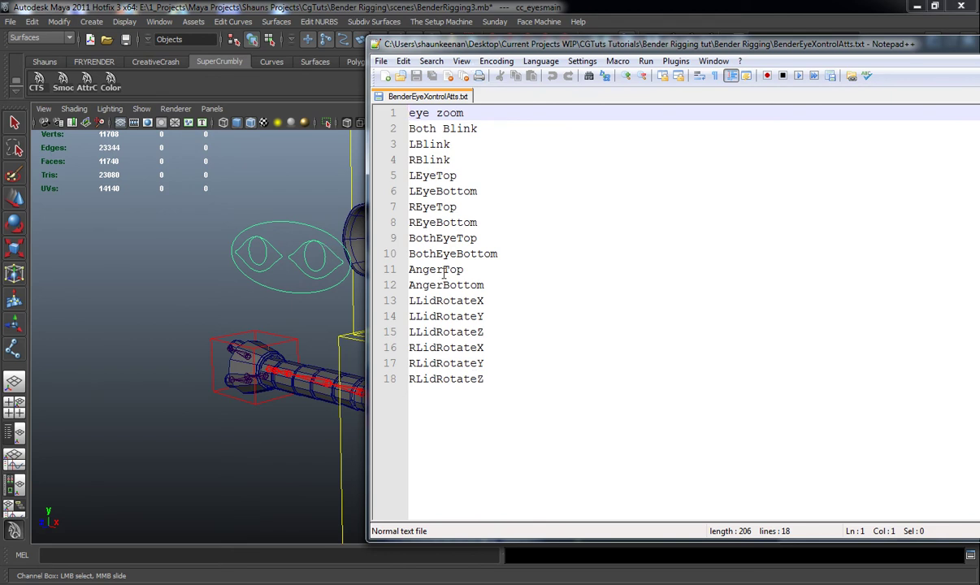
left_click_drag(565, 49, 620, 52)
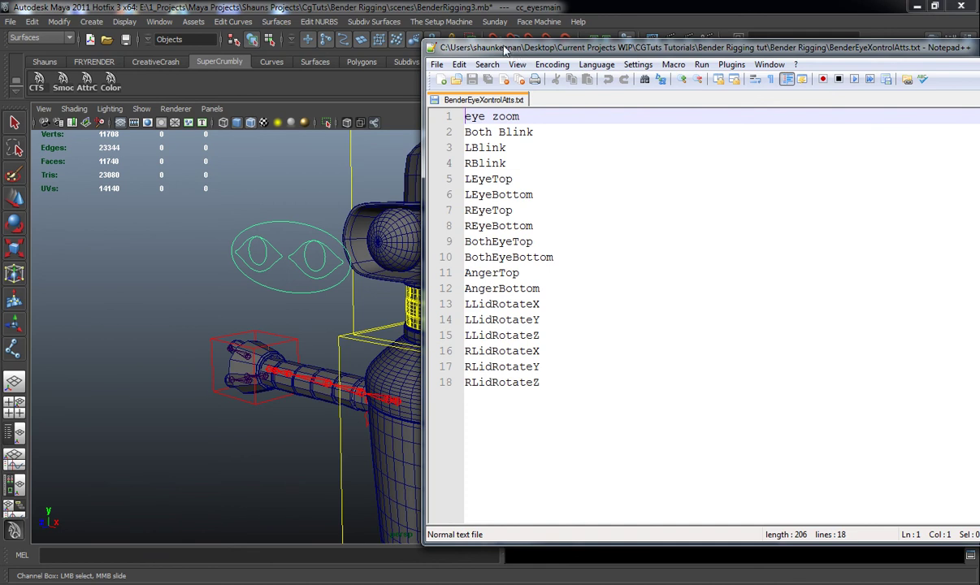
left_click_drag(516, 49, 979, 44)
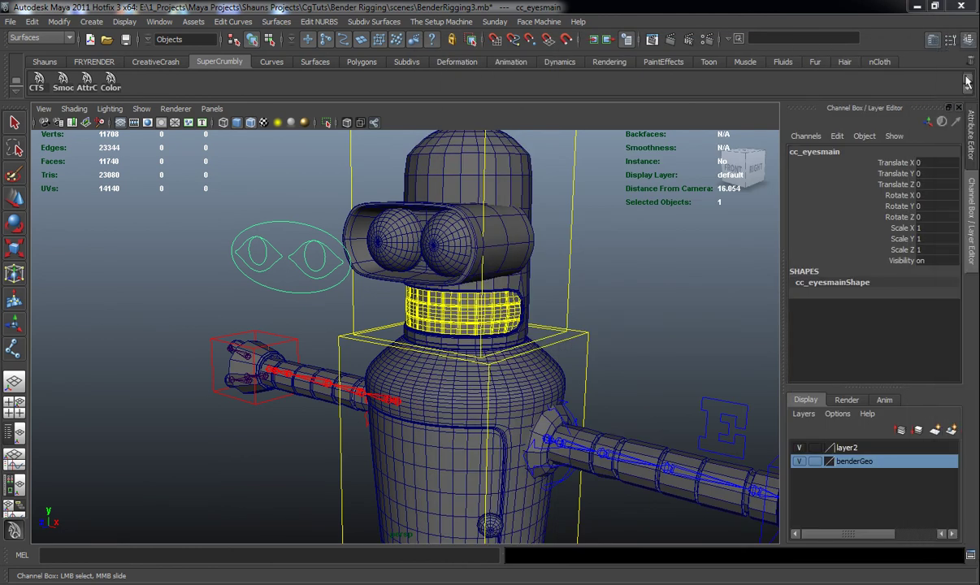
Step: Launch the dgAddAttrs script in Maya and create 18 attribute name entries to match the list in the text file
left_click(154, 62)
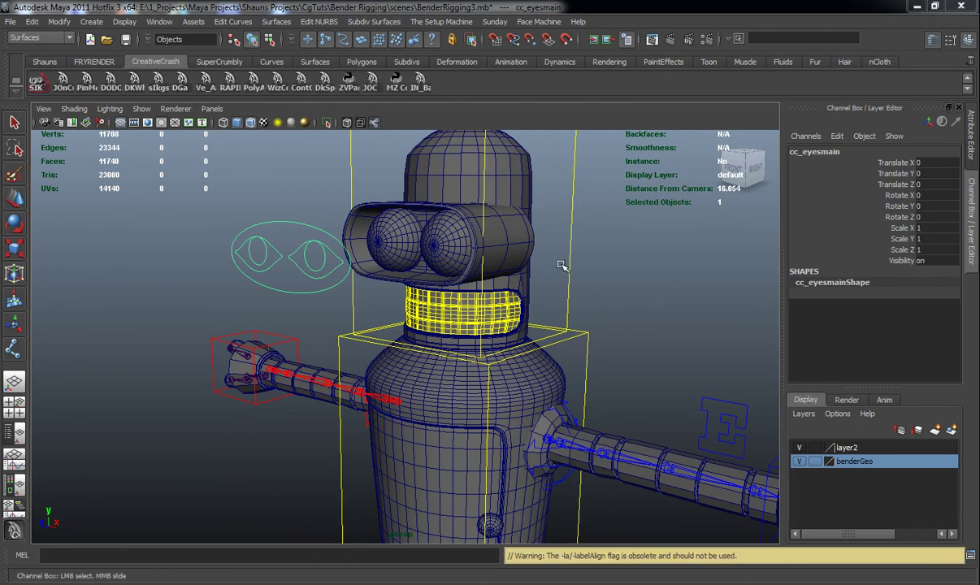
left_click_drag(979, 58, 431, 60)
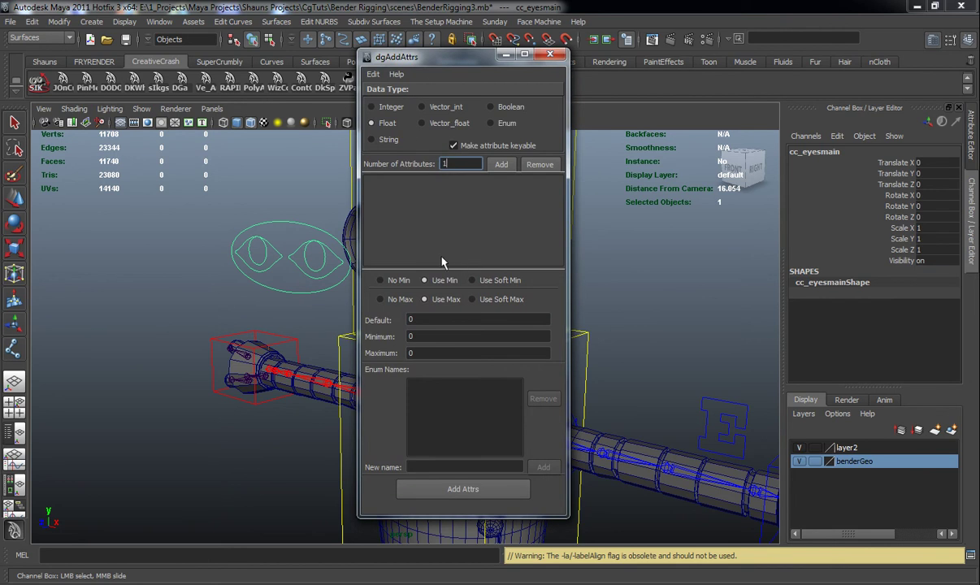
left_click(437, 166)
left_click_drag(979, 64, 490, 58)
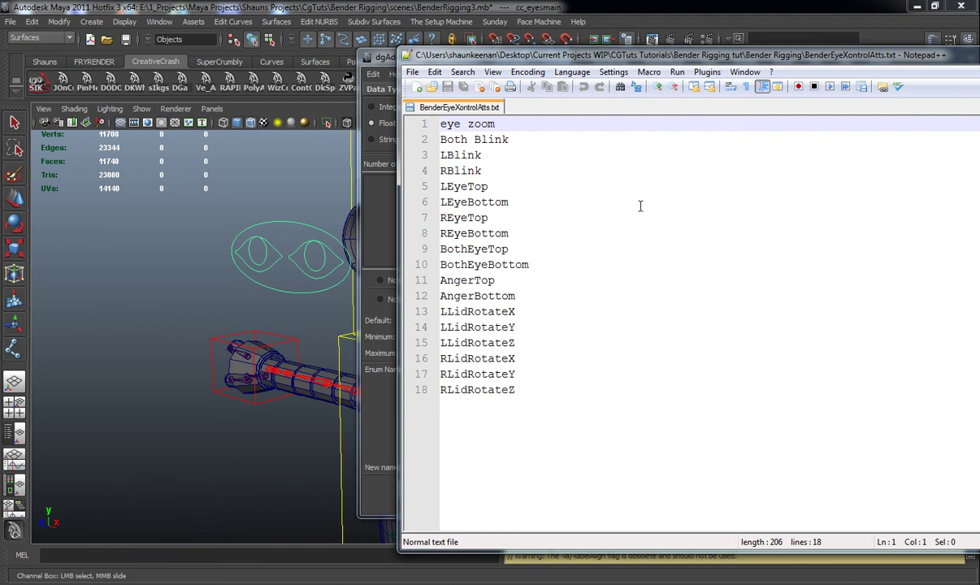
left_click_drag(777, 61, 795, 63)
left_click_drag(467, 165, 446, 166)
type("18")
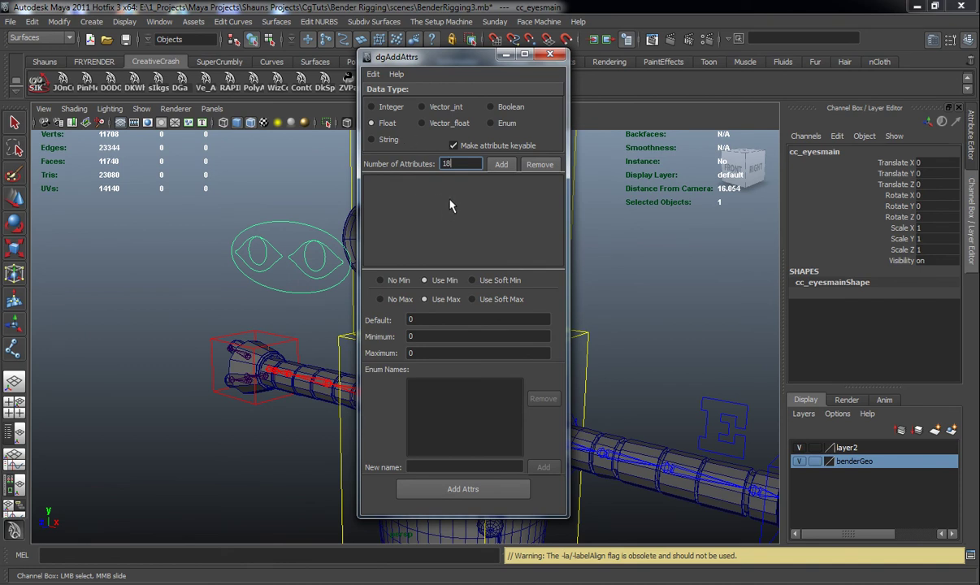
left_click(504, 164)
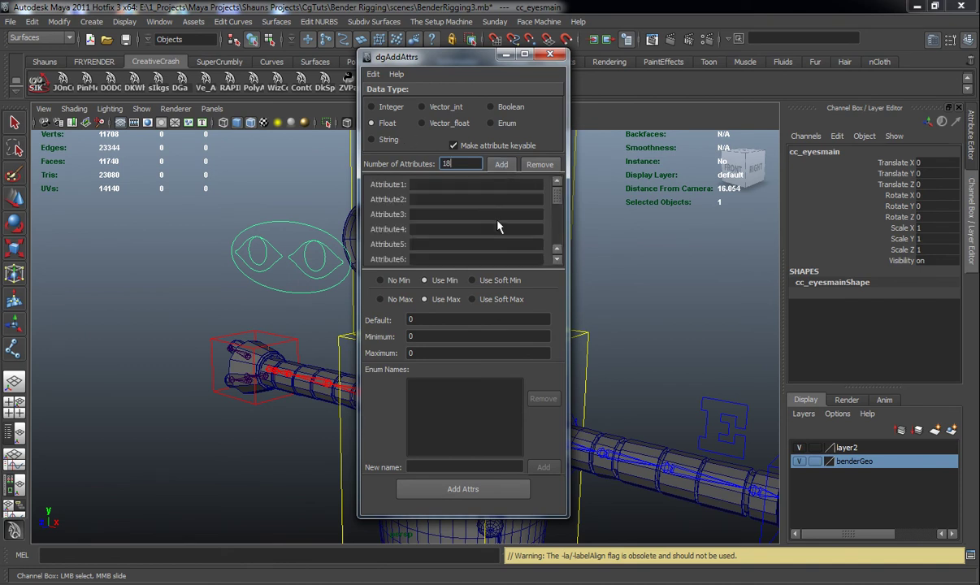
Step: Name the first two attributes EyeZoom and BothBlink
left_click_drag(441, 69, 441, 51)
left_click_drag(557, 182, 559, 209)
scroll(557, 207, "up", 4)
left_click(443, 167)
type("Ey6eZXoom")
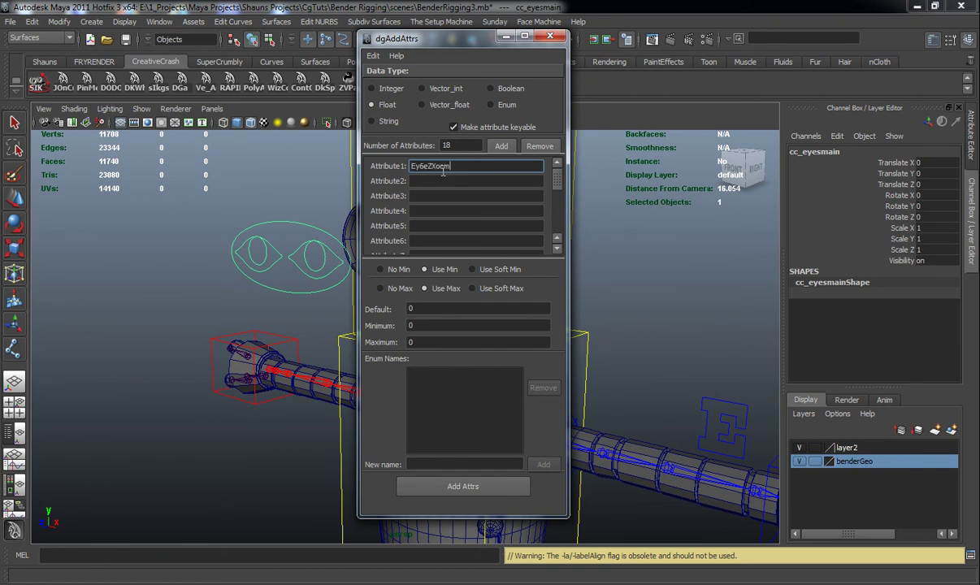
double_click(421, 167)
type("EyeZoom")
left_click(434, 181)
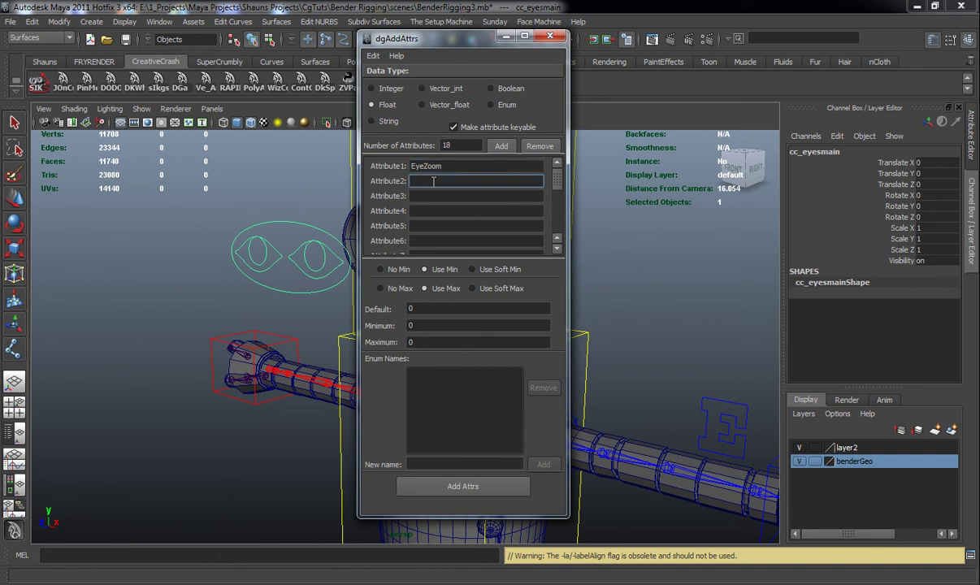
type("BothBlink")
Step: Name the third and fourth attributes L_Blink and R_Blink
left_click(443, 197)
type("LBlink")
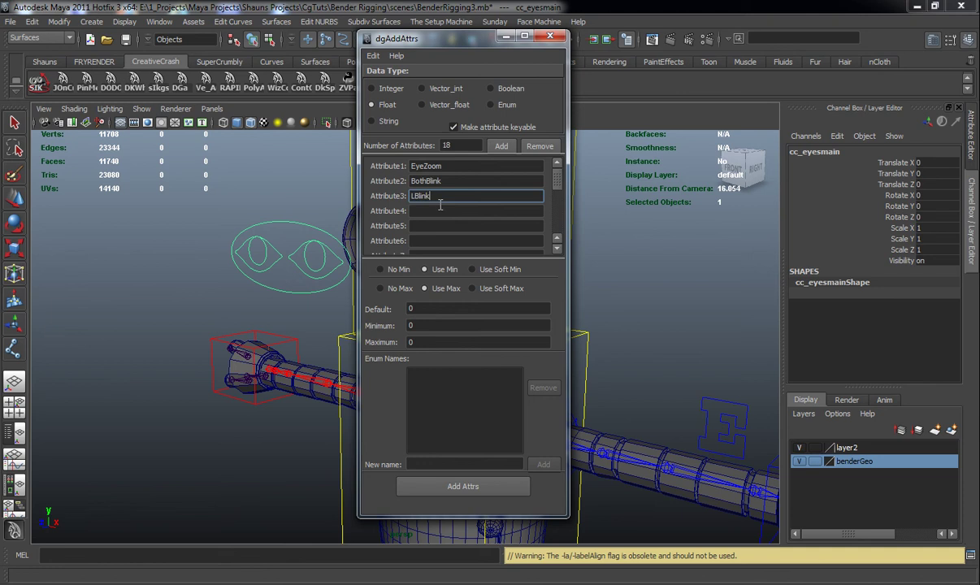
left_click(437, 210)
type("R_")
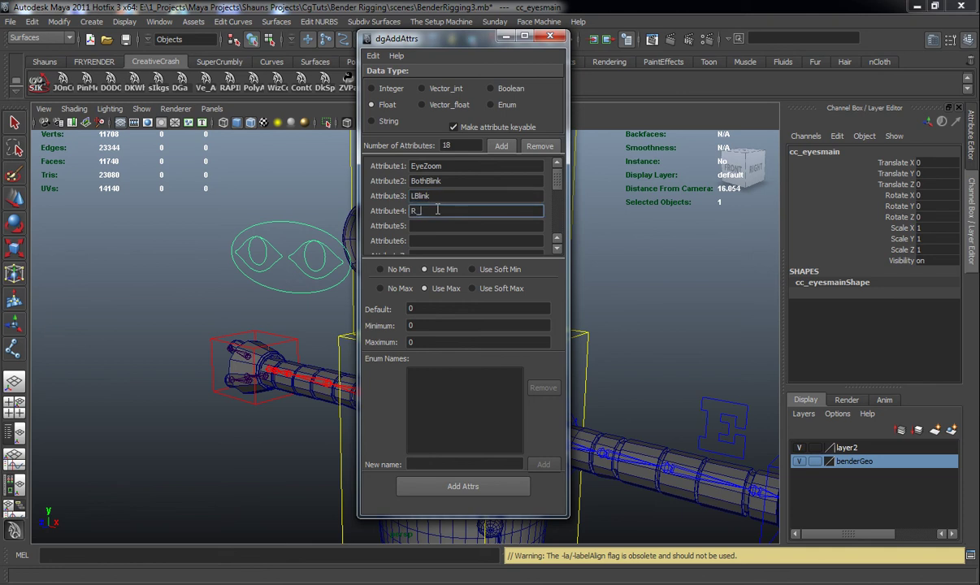
type("Blink")
double_click(410, 196)
type("l_")
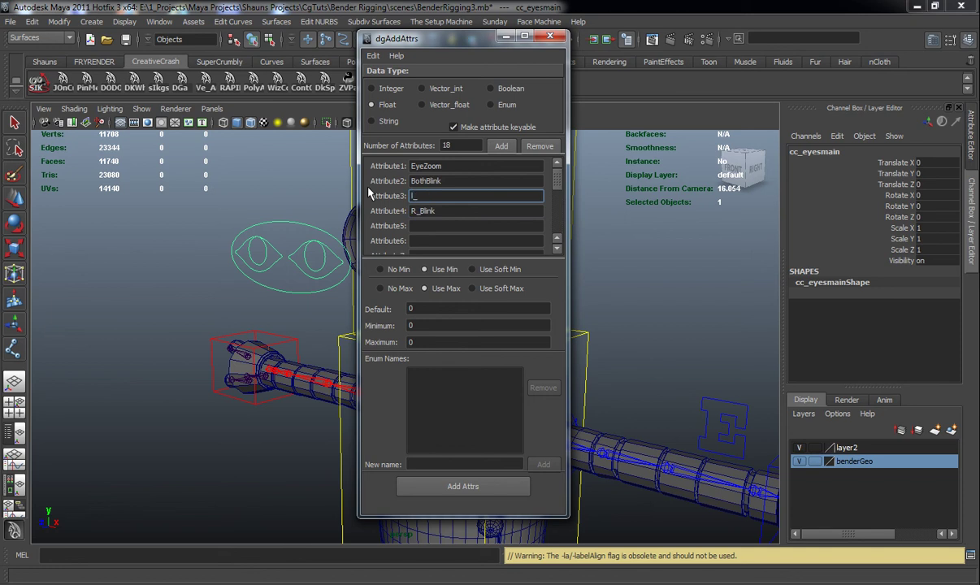
type("Blink")
key("Return")
type("L_")
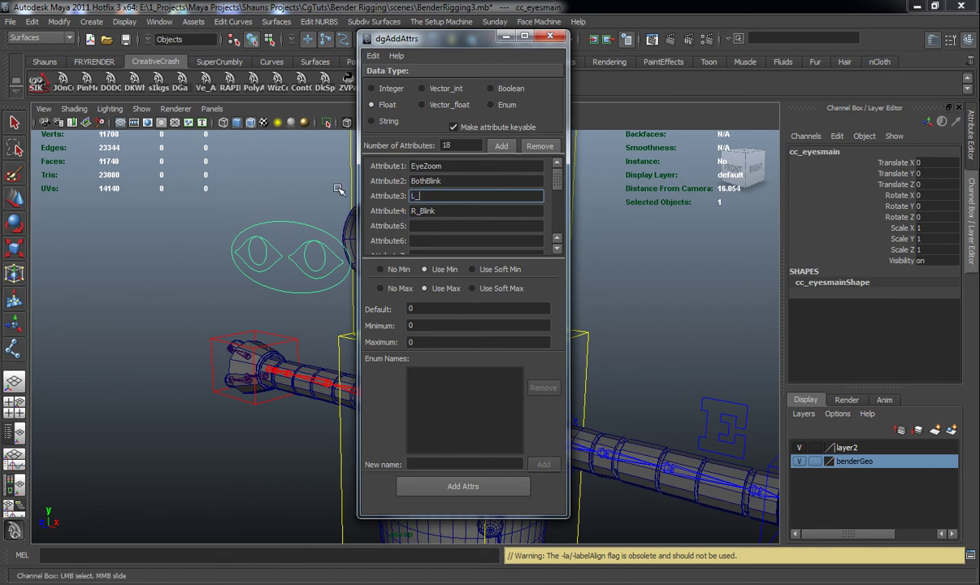
type("Blink")
key("Return")
key("Tab")
key("Tab")
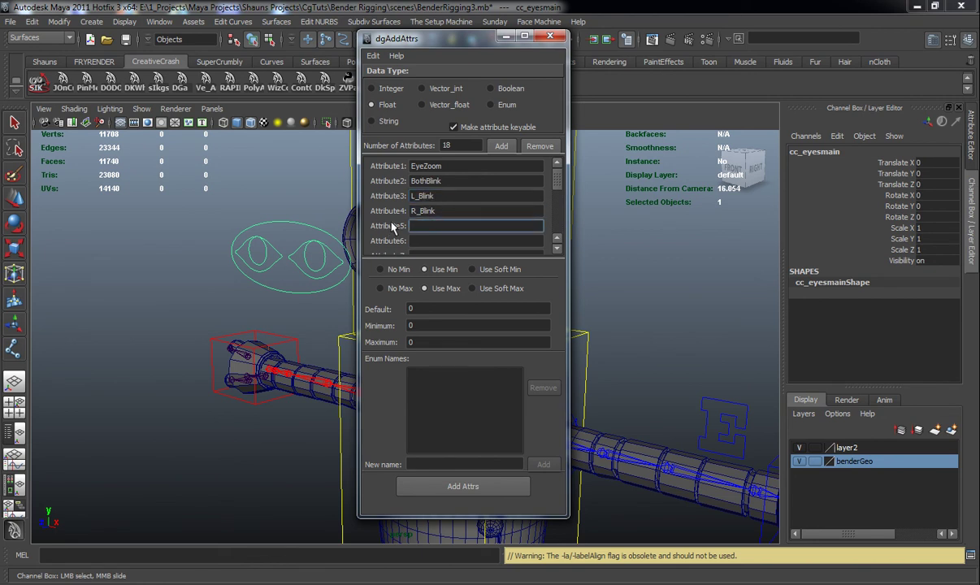
Step: Name attributes 5 to 8 L_EyeTop, R_EyeTop, L_EyeBottom and R_EyeBottom
type("L_EyeTop")
key("Tab")
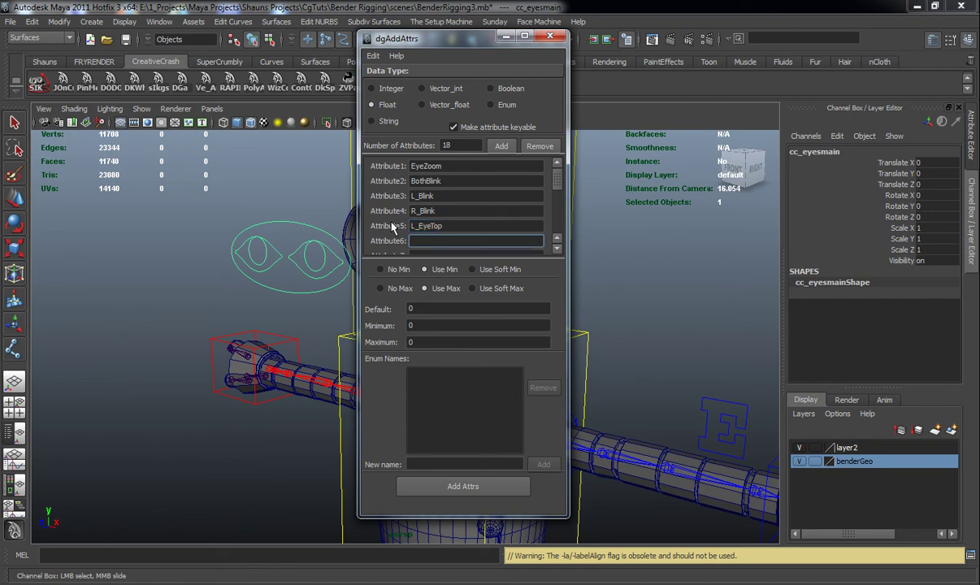
type("R_EyeTop")
key("Tab")
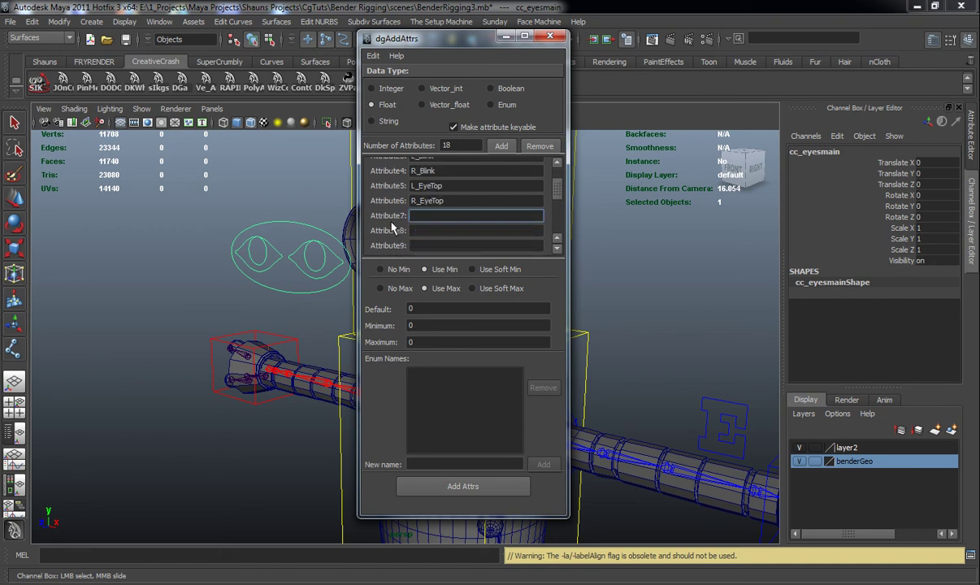
type("L_EyeBottom")
key("Tab")
type("R_EyeBottom")
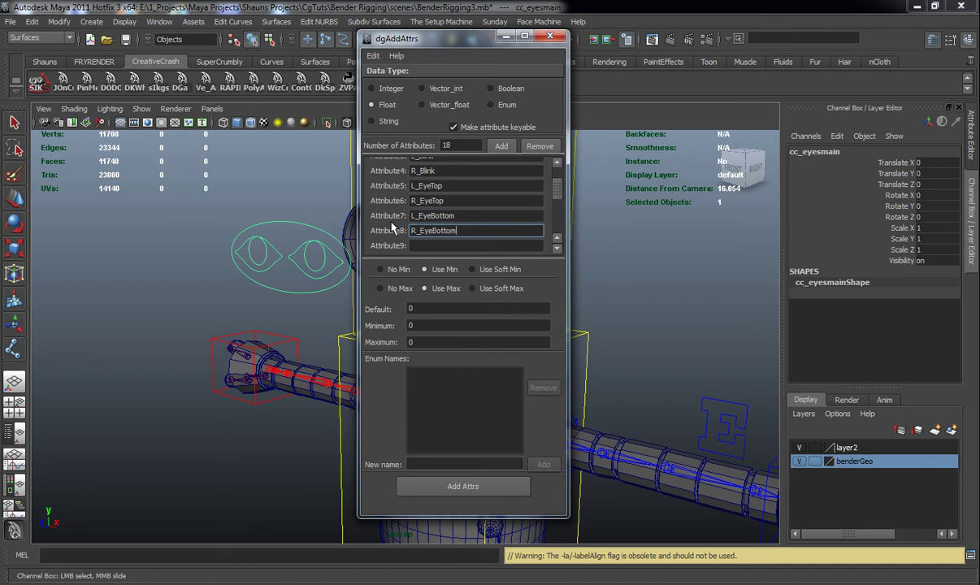
Step: Name attributes 9 and 10 Both_Eye_TOp and Both_Eye_Bottom
key("Tab")
type("Both")
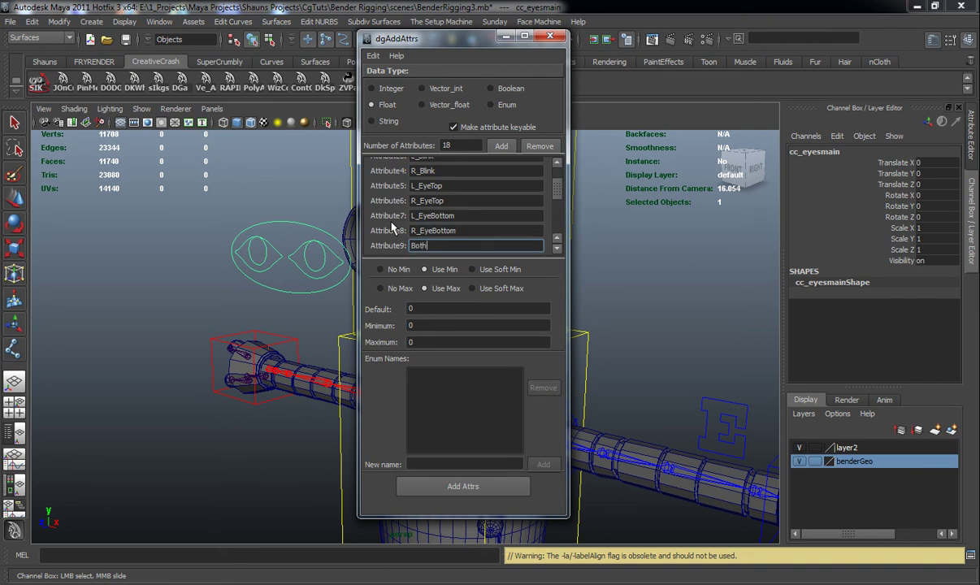
type("_Eye_TOp")
key("Tab")
type("q")
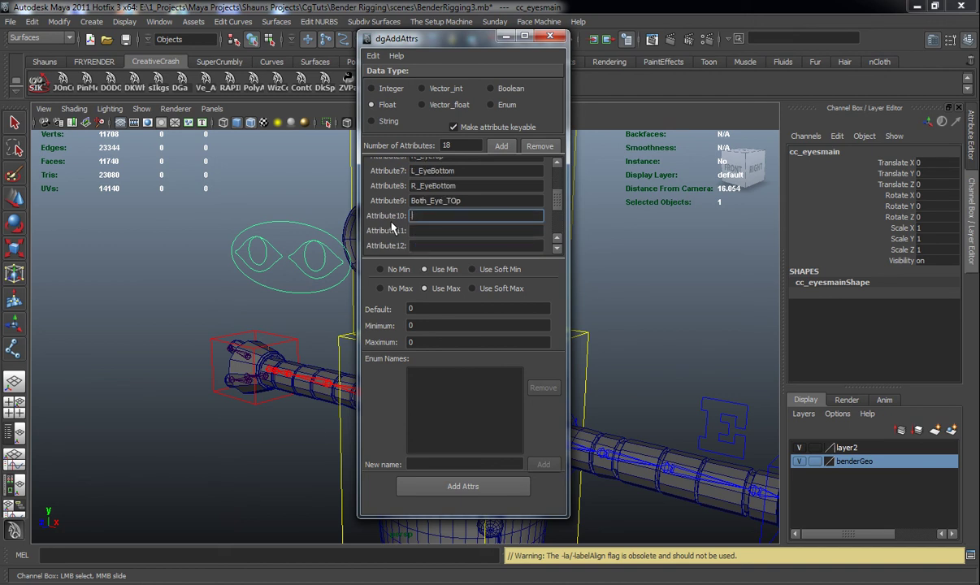
type("Both_Eye_Bottom")
Step: Name attributes 11 and 12 Anger_Top and Anger_Bottom
key("Tab")
type("Anger")
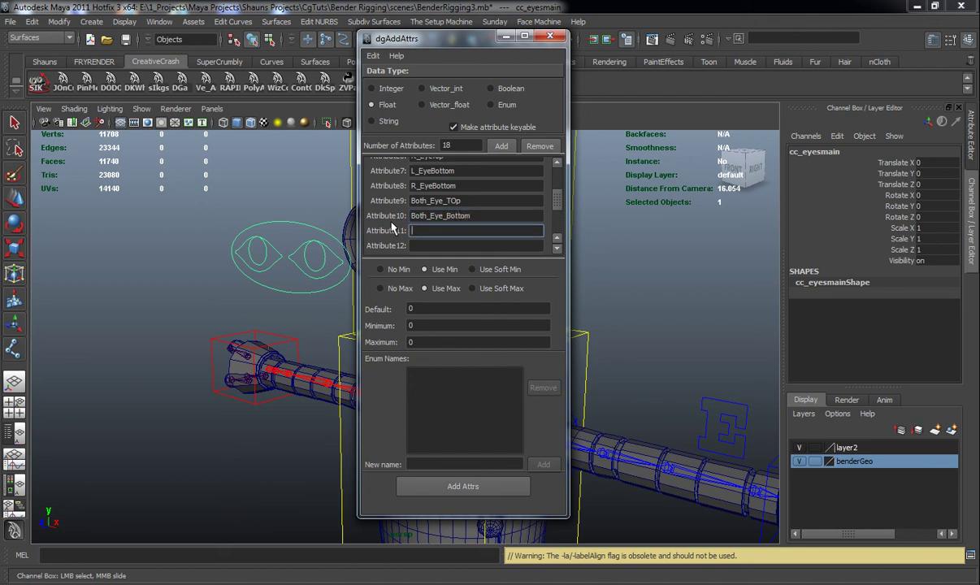
type("_Top")
key("Tab")
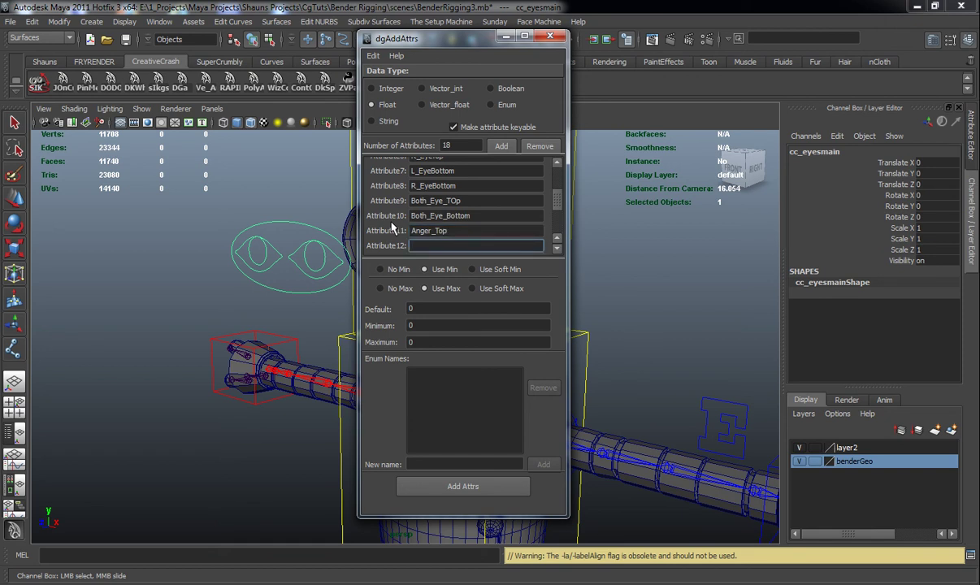
type("Anger_Bottom")
Step: Name attributes 13 to 15 L_LidRoateX, L_LidRoateY and L_LidRoateZ, reusing a copy of the first name
left_click_drag(558, 208, 558, 223)
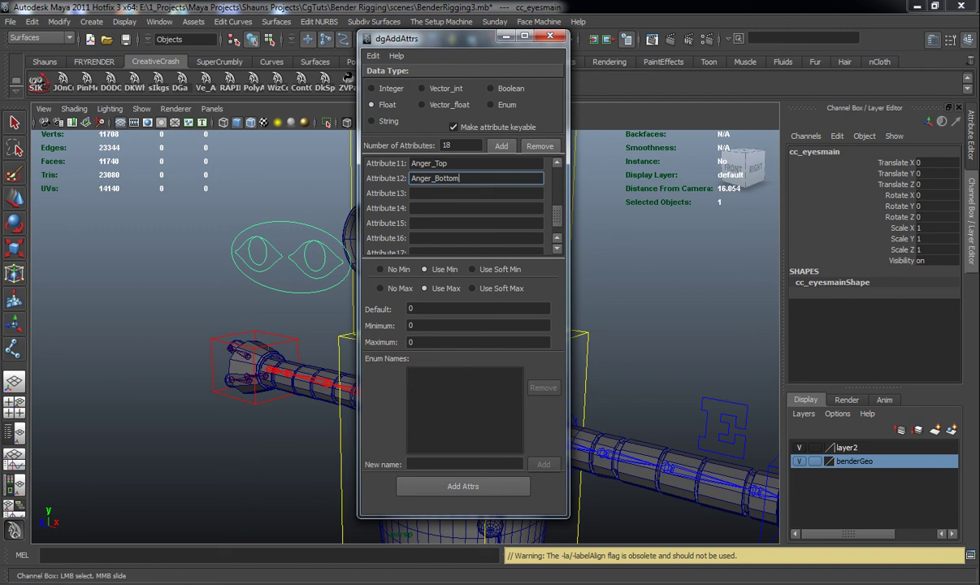
left_click(429, 195)
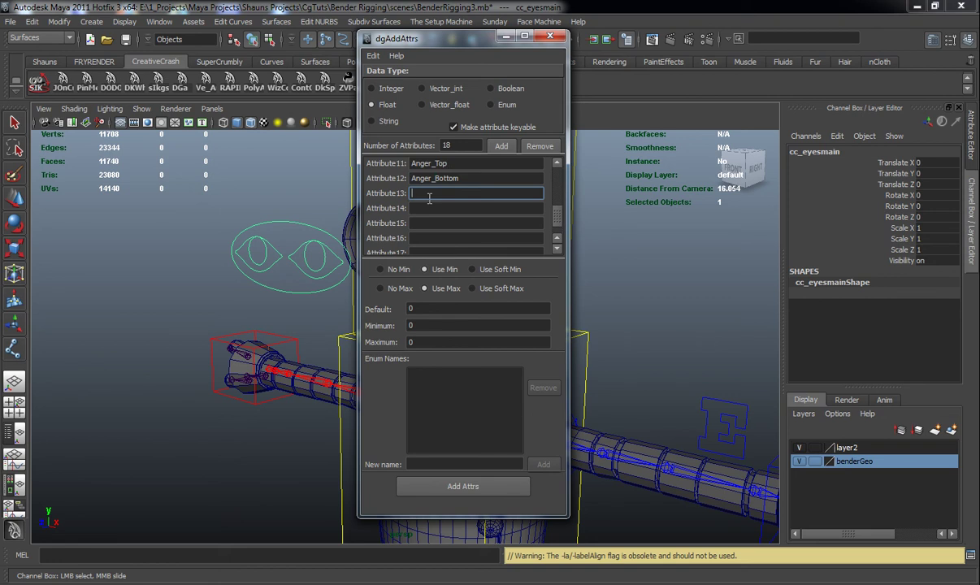
type("L_LidRoateX")
double_click(431, 193)
key("ctrl+c")
left_click(437, 209)
key("ctrl+v")
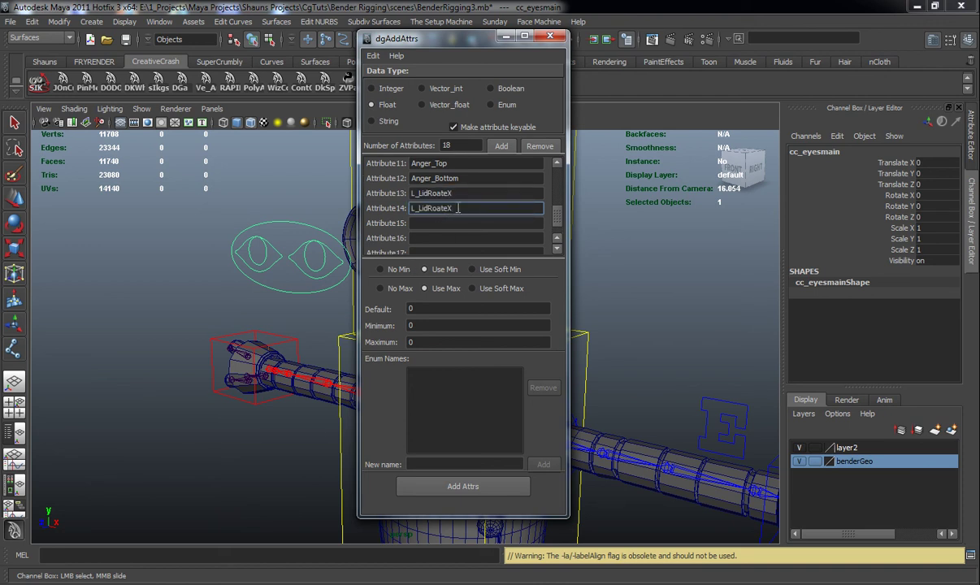
key("BackSpace")
left_click(454, 223)
key("ctrl+v")
key("BackSpace")
type("Z")
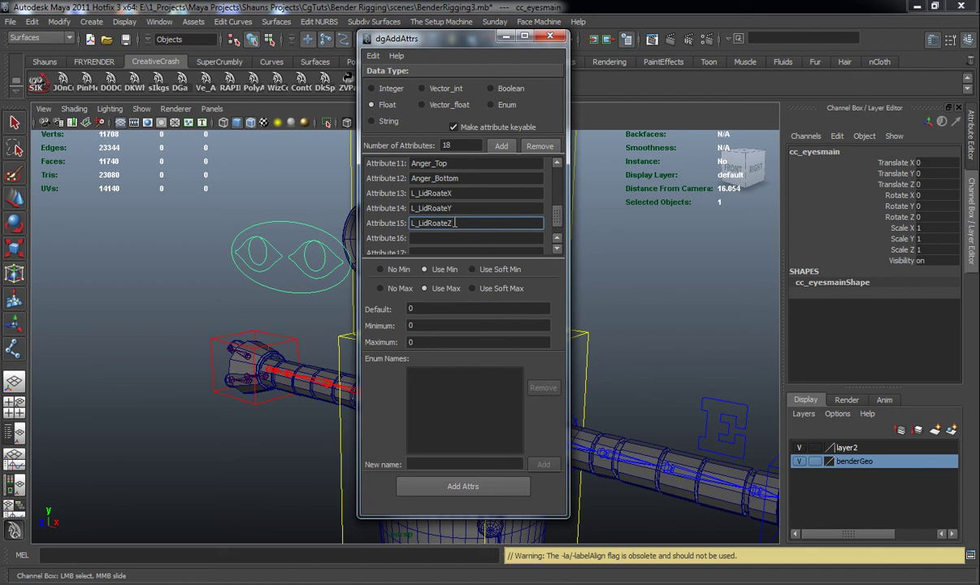
Step: Name attributes 16 and 17 R_LidRoateX and R_LidRoateY, reusing the copied L_LidRoateX name
key("Tab")
key("ctrl+v")
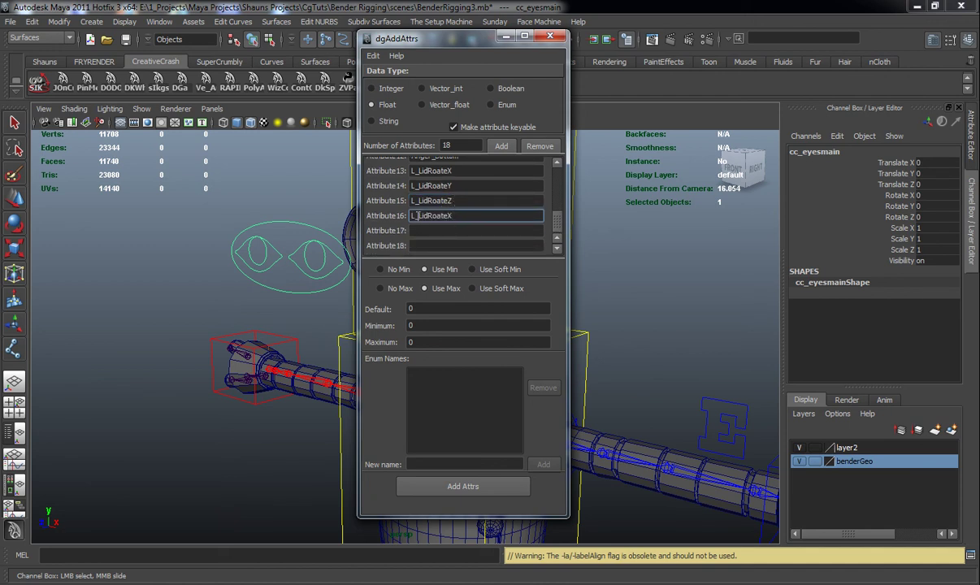
key("BackSpace")
type("R")
left_click(440, 231)
type("L_LidRoate")
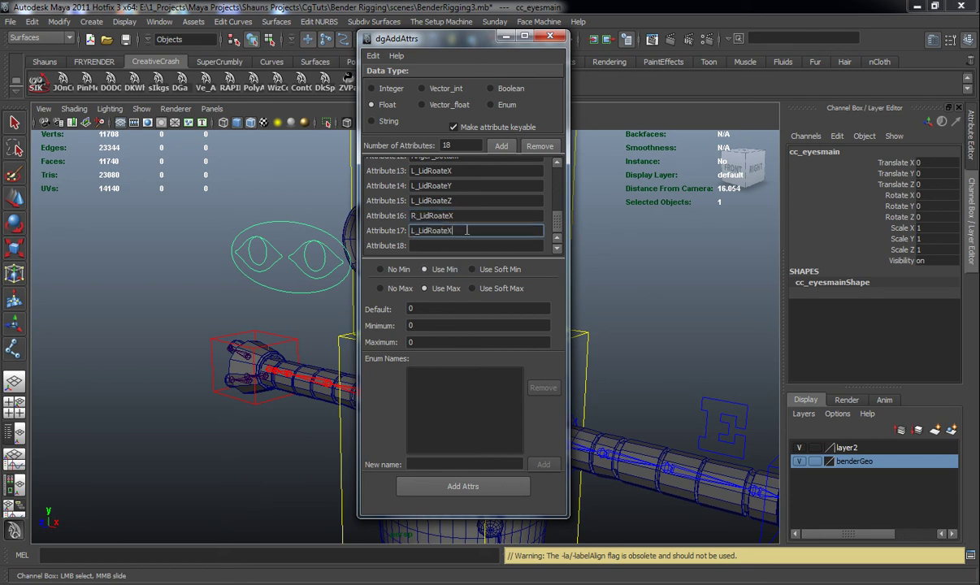
type("Y")
key("Home")
key("Delete")
type("R")
Step: Name attribute 18 R_LidRoateZ, adapting another copy of the left lid name
left_click(429, 247)
key("ctrl+v")
key("BackSpace")
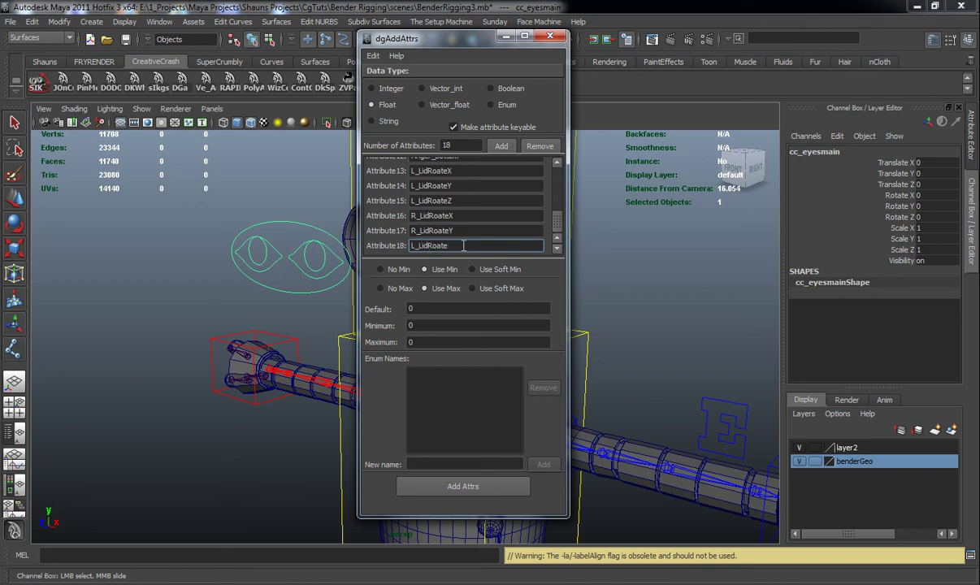
type("Z")
key("Right")
key("BackSpace")
type("R")
Step: Set the attribute range to minimum 0 and maximum 10 and add all 18 attributes to the main eye control
left_click(421, 310)
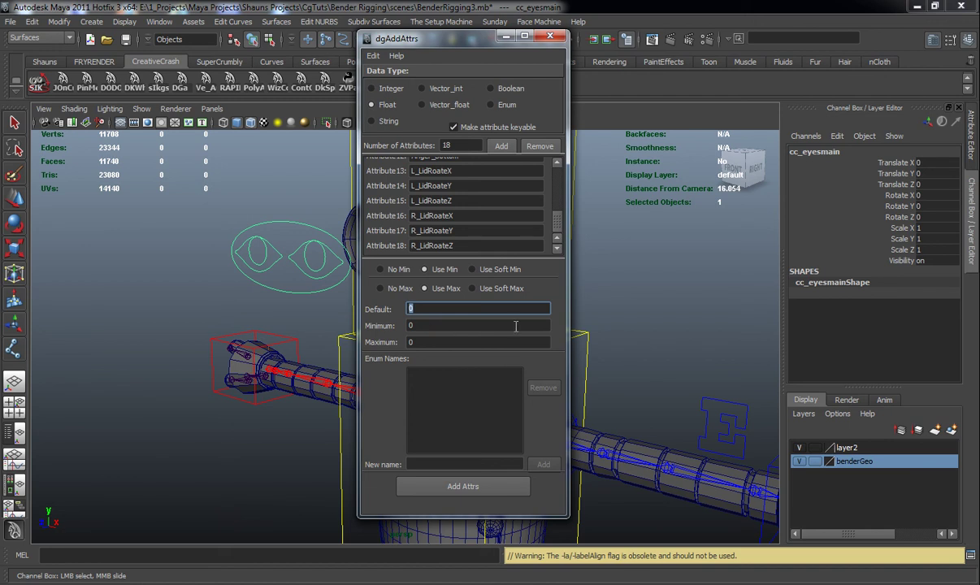
left_click(432, 324)
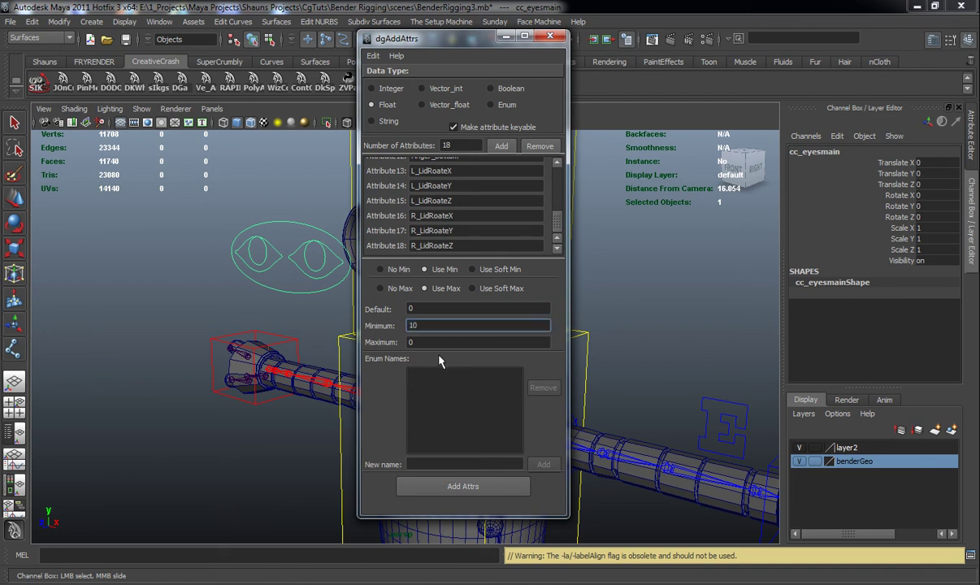
key("BackSpace")
key("Tab")
type("10")
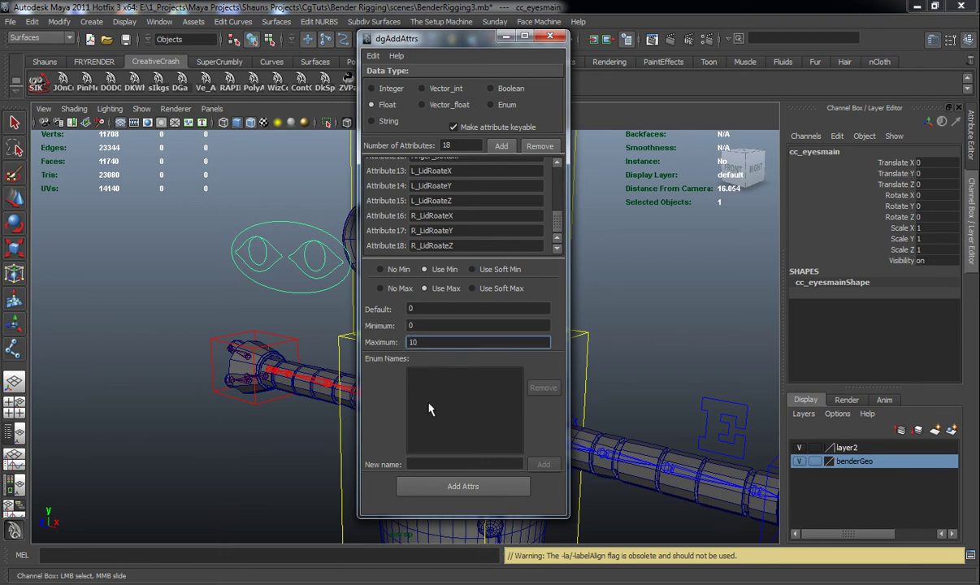
left_click(449, 486)
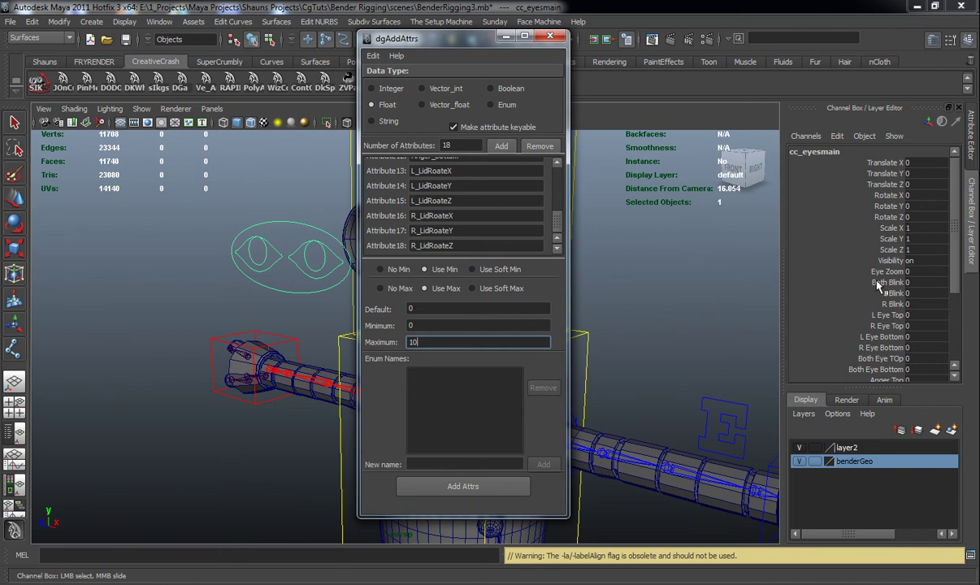
scroll(911, 230, "down", 3)
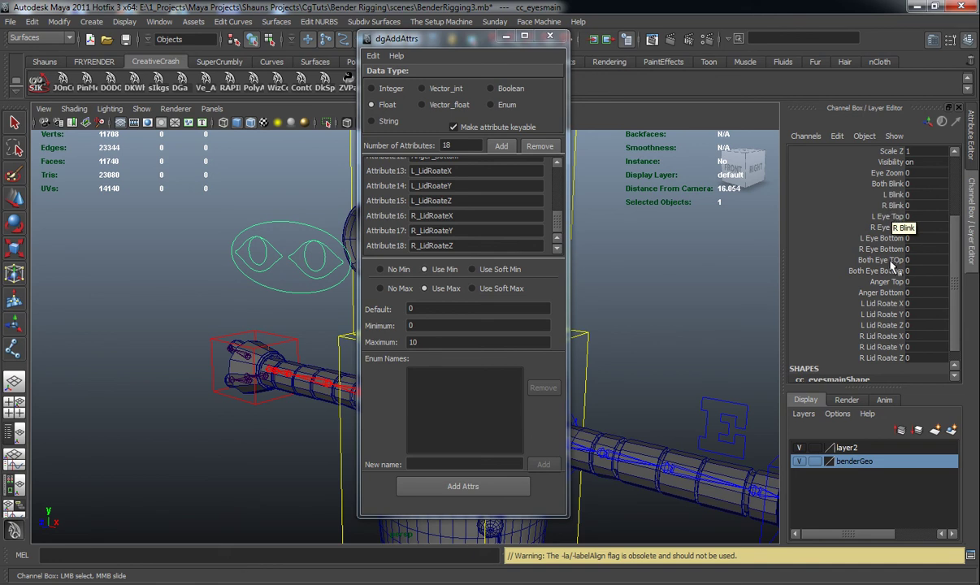
Step: Close the dgAddAttrs window, clear the selection and frame the whole character from the front
mouse_move(670, 309)
left_mouse_down("alt")
mouse_move(698, 308)
mouse_move(684, 304)
left_mouse_up("alt")
right_click_drag(684, 304, 638, 274, "alt")
middle_click_drag(639, 274, 630, 307, "alt")
left_click(551, 39)
left_click_drag(457, 213, 464, 249, "alt")
left_click(508, 224)
left_click_drag(507, 225, 506, 239, "alt")
middle_click_drag(506, 239, 504, 234, "alt")
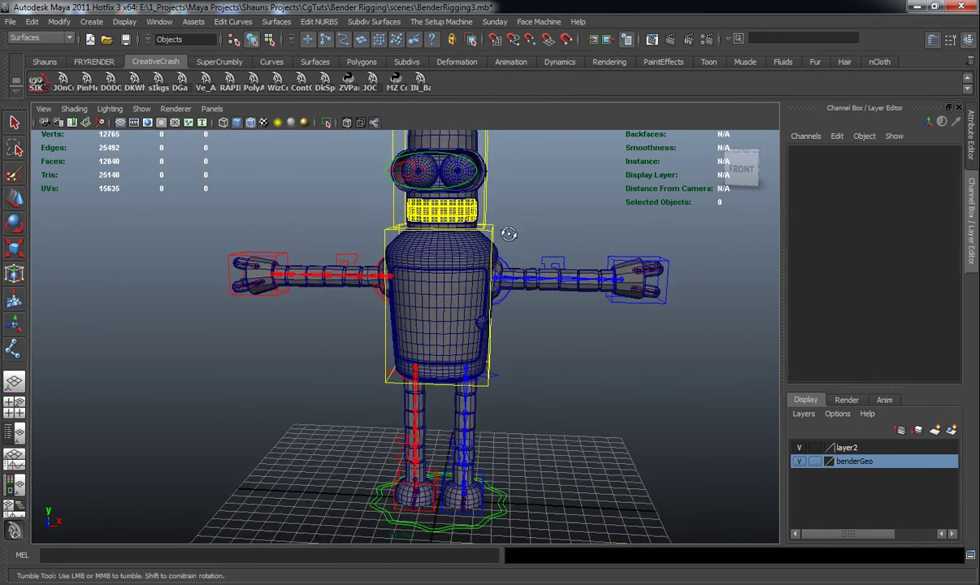
left_click_drag(504, 234, 489, 234, "alt")
middle_click_drag(489, 233, 486, 276, "alt")
right_click_drag(486, 278, 460, 284, "alt")
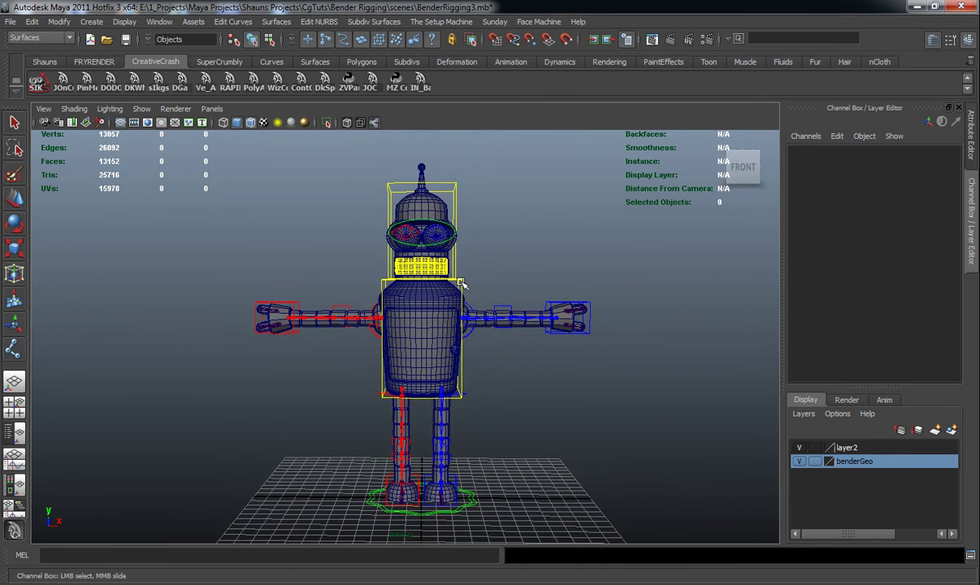